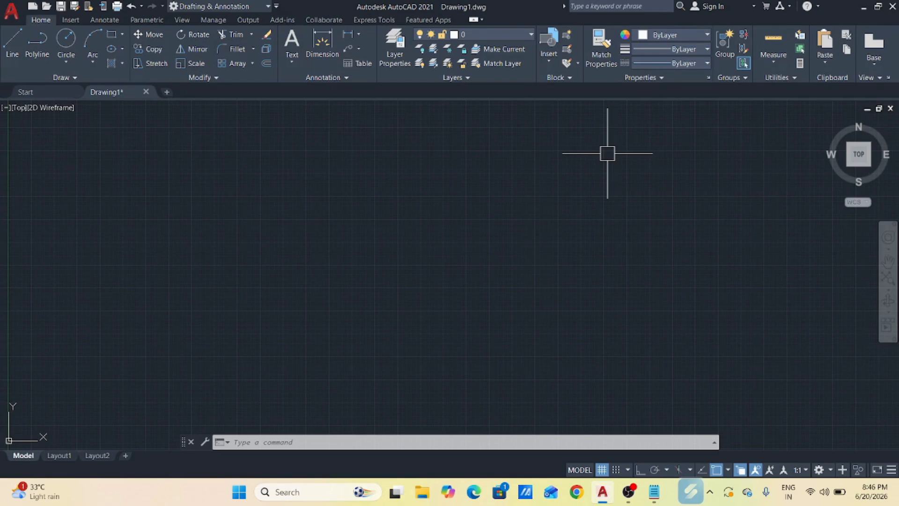
Draw a closed, freehand L-shaped outline with the Line command, its upper edge about 26 units long.
text(l)
key(Return)
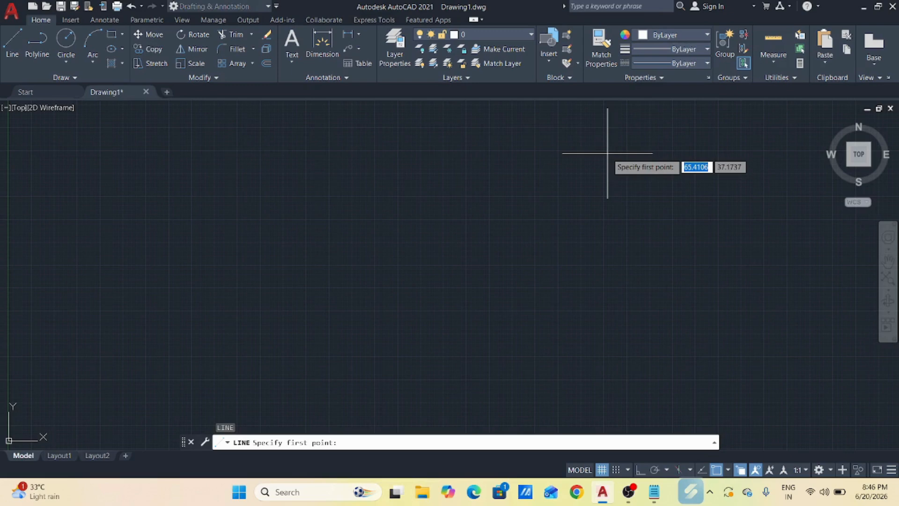
click(317, 171)
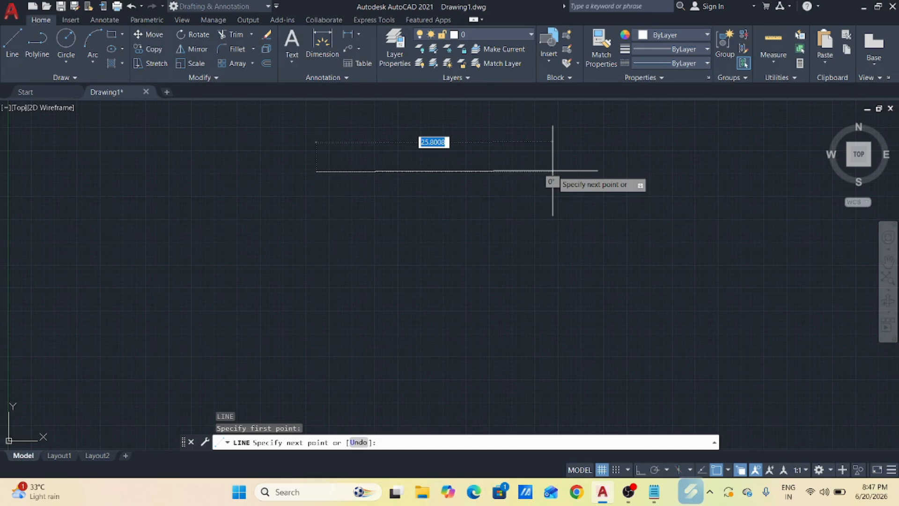
click(553, 171)
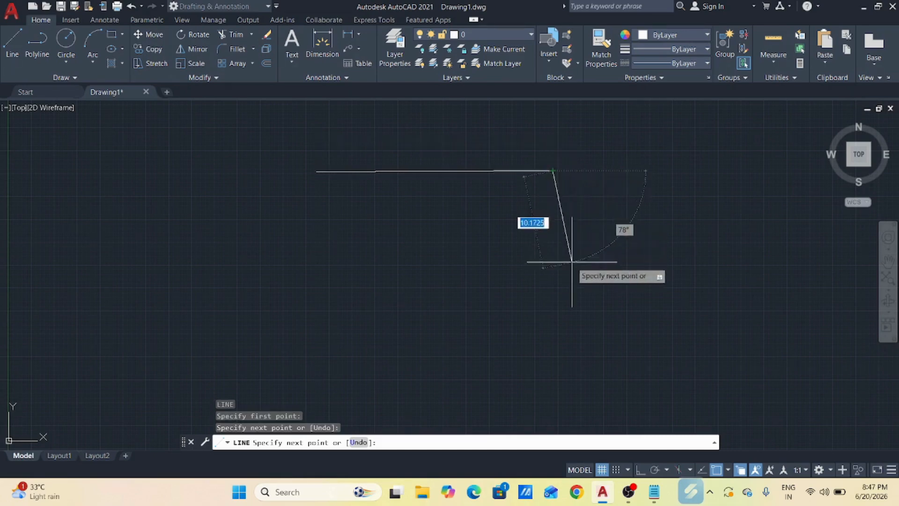
click(552, 299)
click(664, 298)
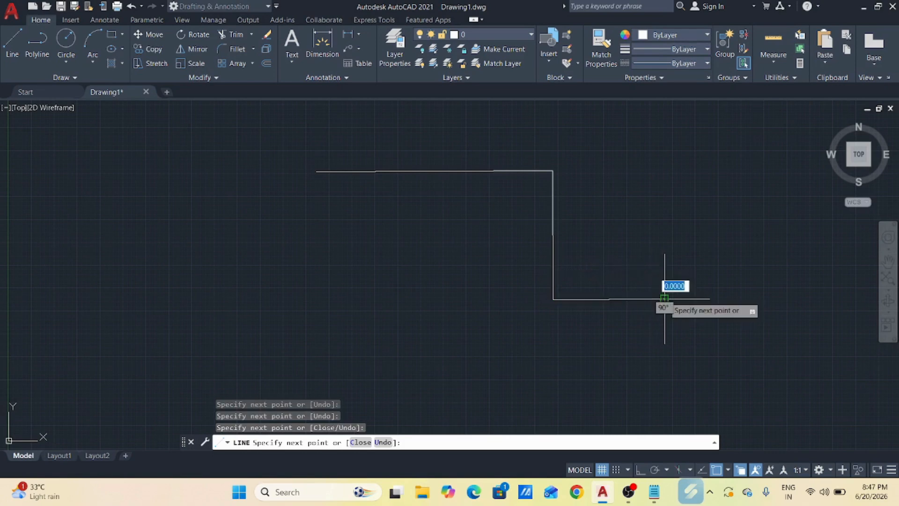
click(659, 411)
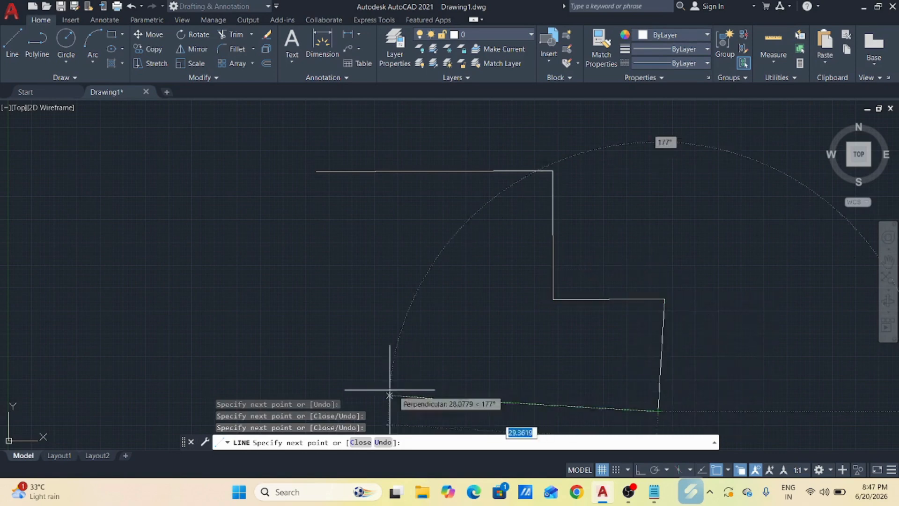
click(329, 392)
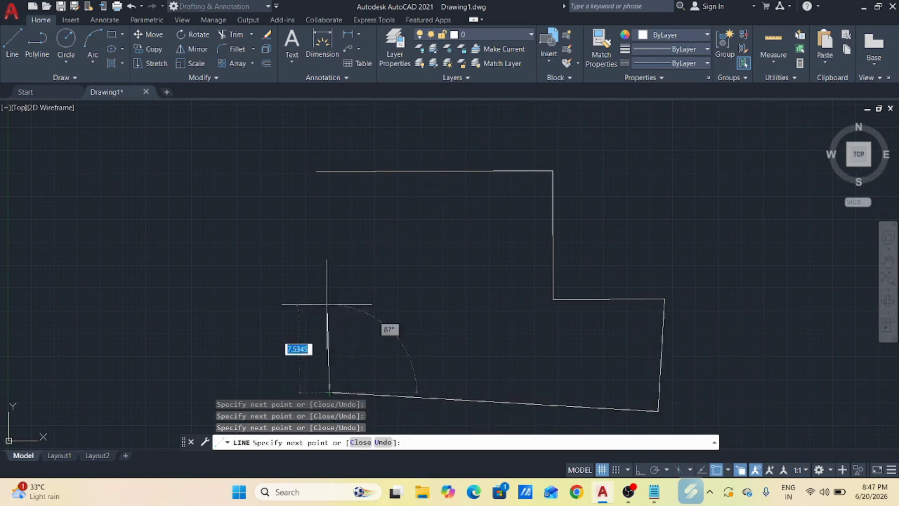
click(316, 172)
key(Return)
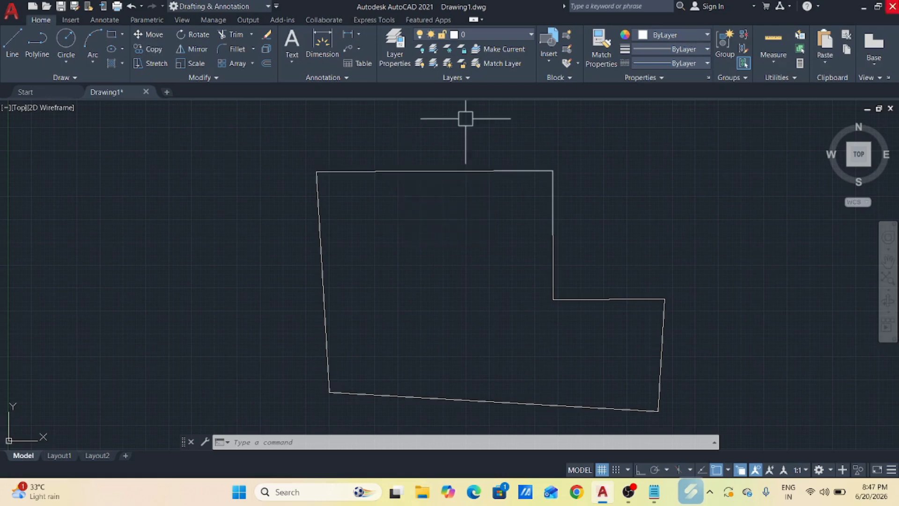
Start another line with Ortho mode turned on and dismiss the chat notification.
scroll(358, 176, down, 2)
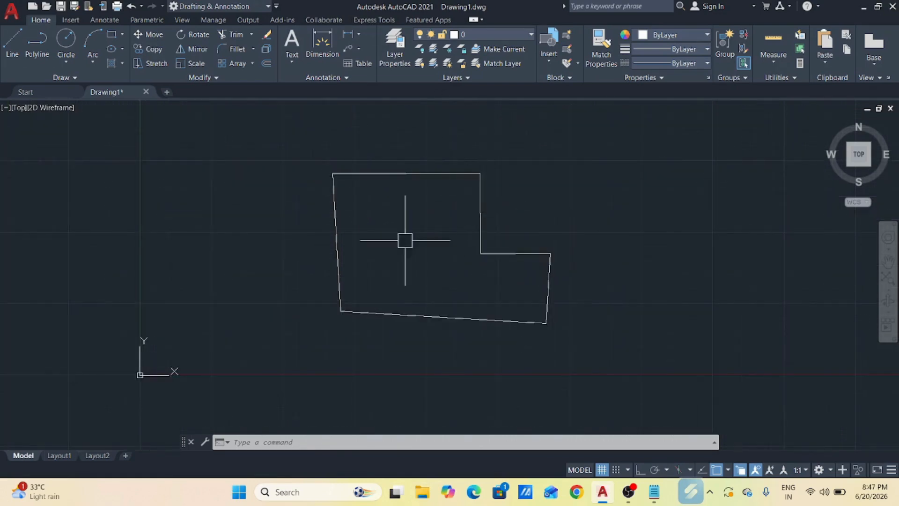
scroll(425, 288, up, 2)
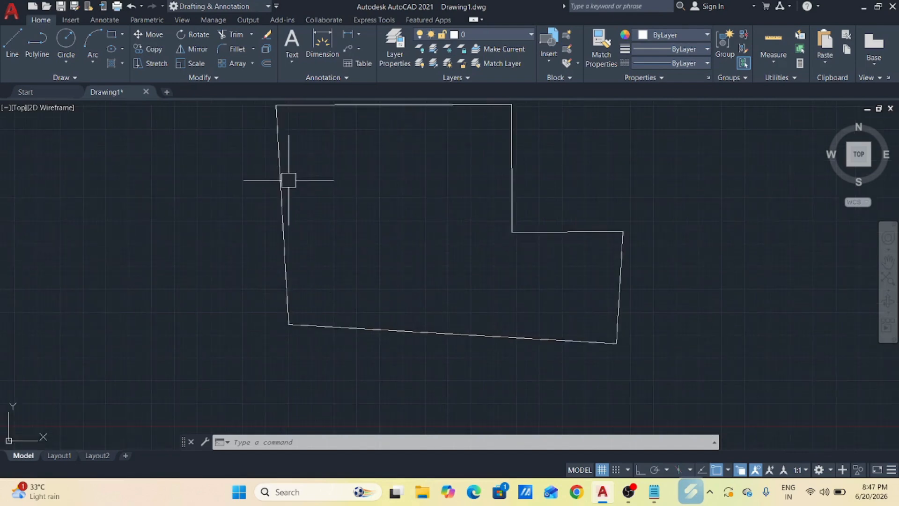
scroll(254, 241, down, 2)
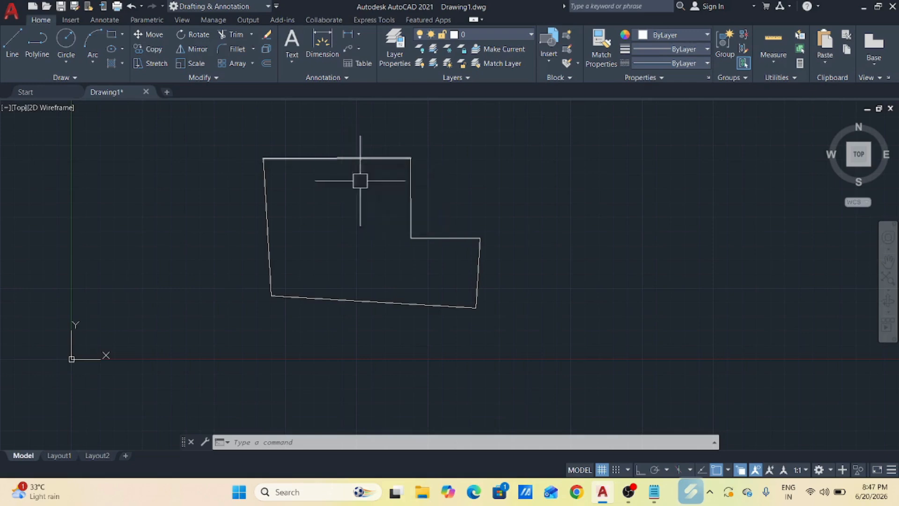
middle_drag(310, 166, 295, 168)
scroll(209, 245, down, 4)
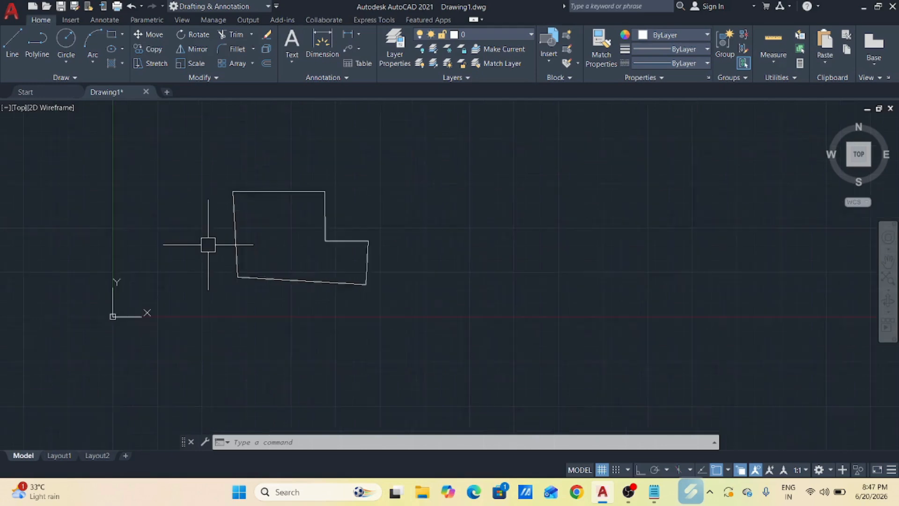
text(l)
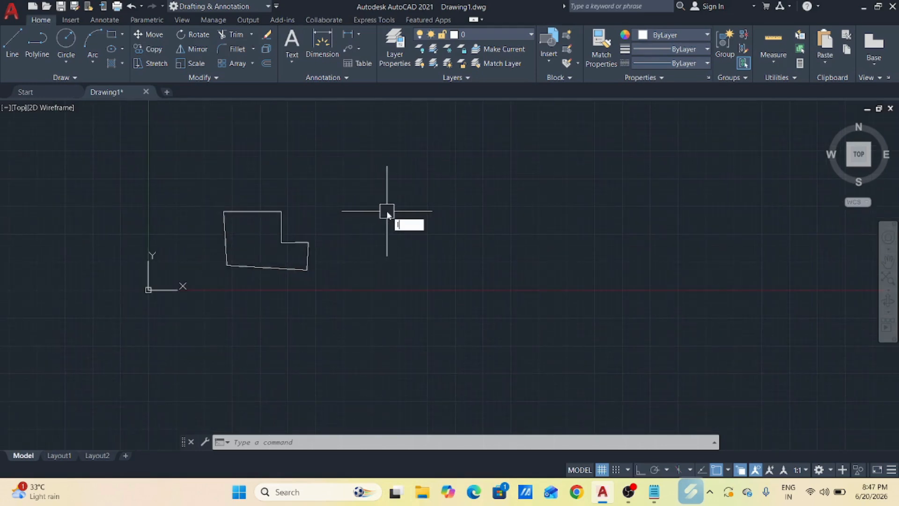
key(Return)
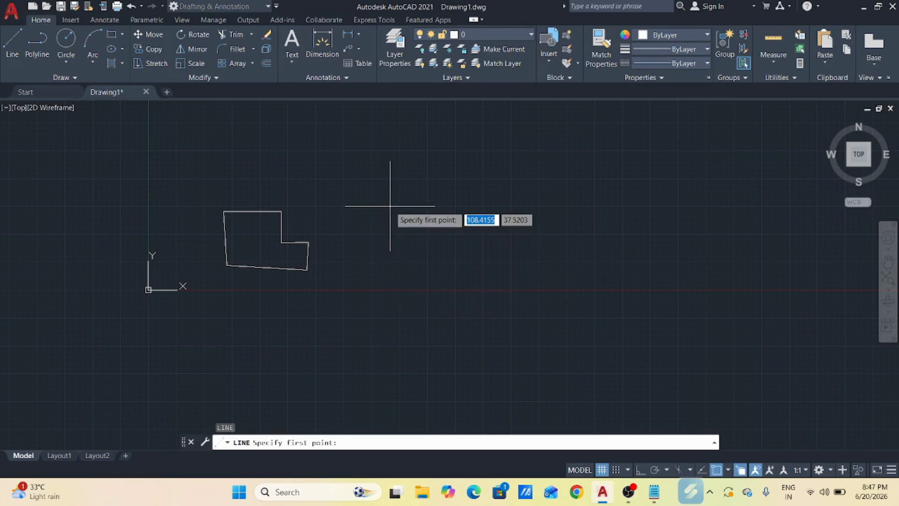
key(F8)
key(F8)
key(F8)
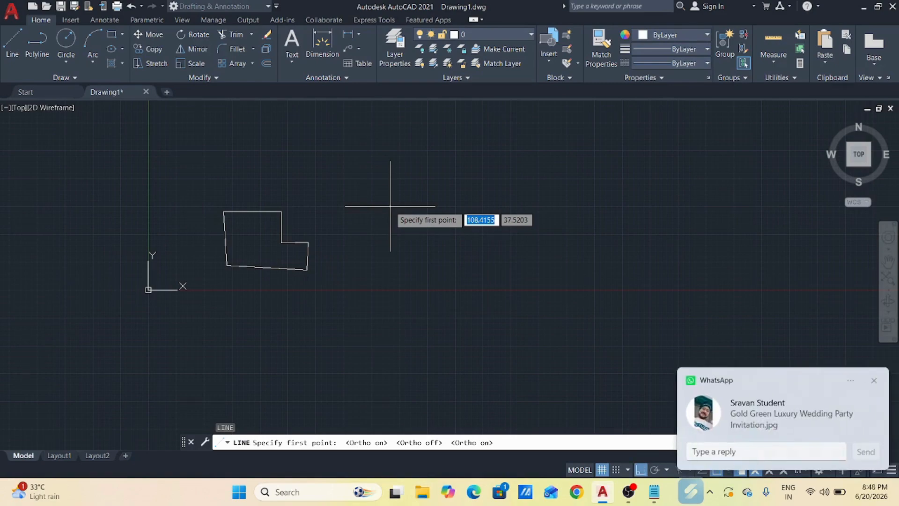
click(874, 380)
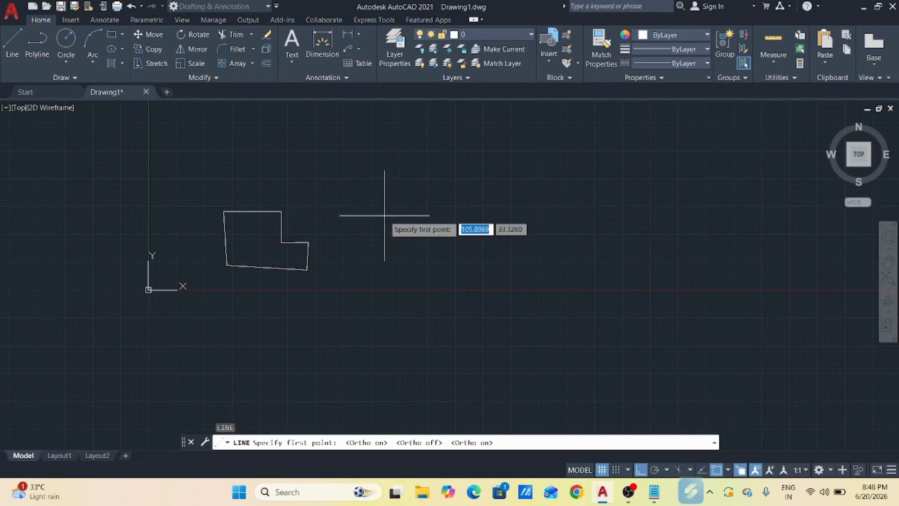
Draw a larger right-angled L-shaped outline to the right of the first one, with an upper edge about 75 units and left side about 86 units.
click(384, 215)
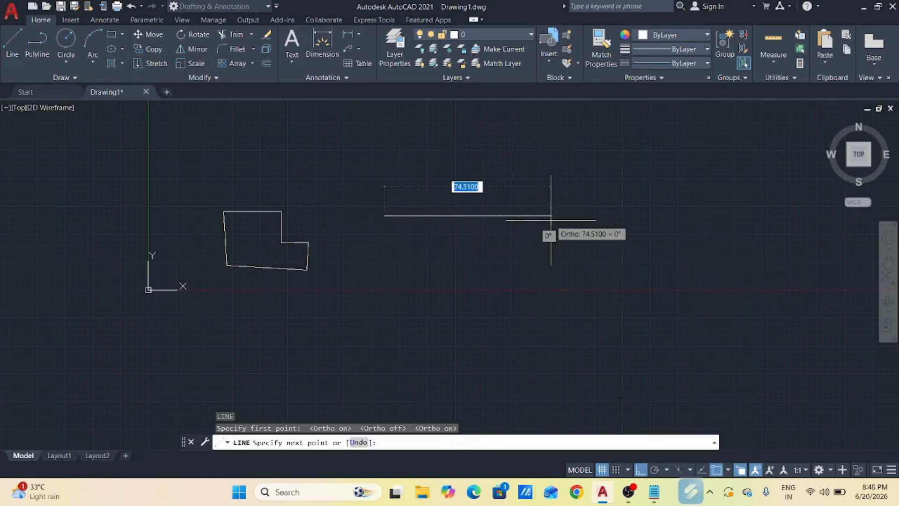
click(551, 308)
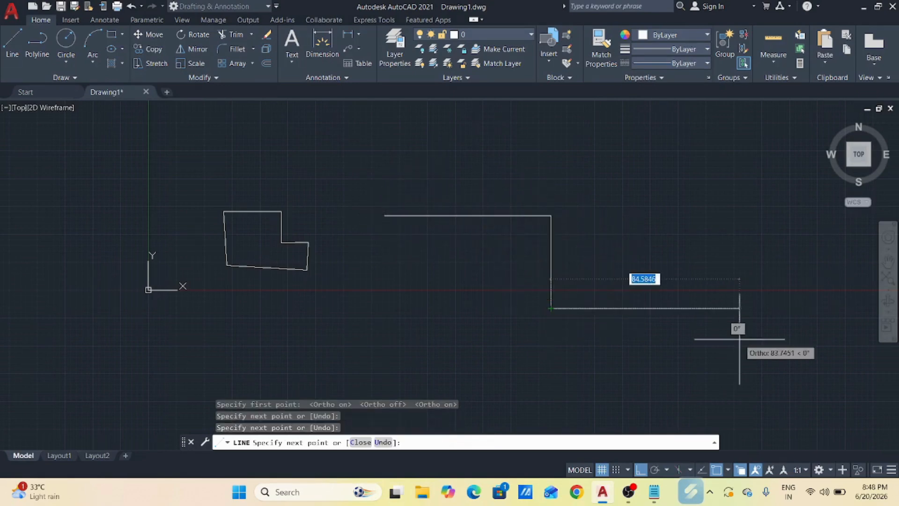
click(699, 330)
scroll(663, 195, up, 1)
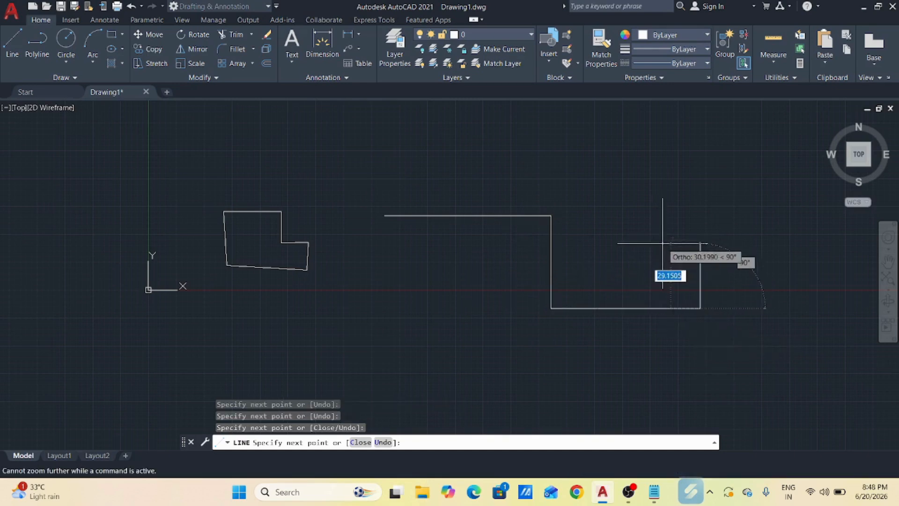
click(684, 406)
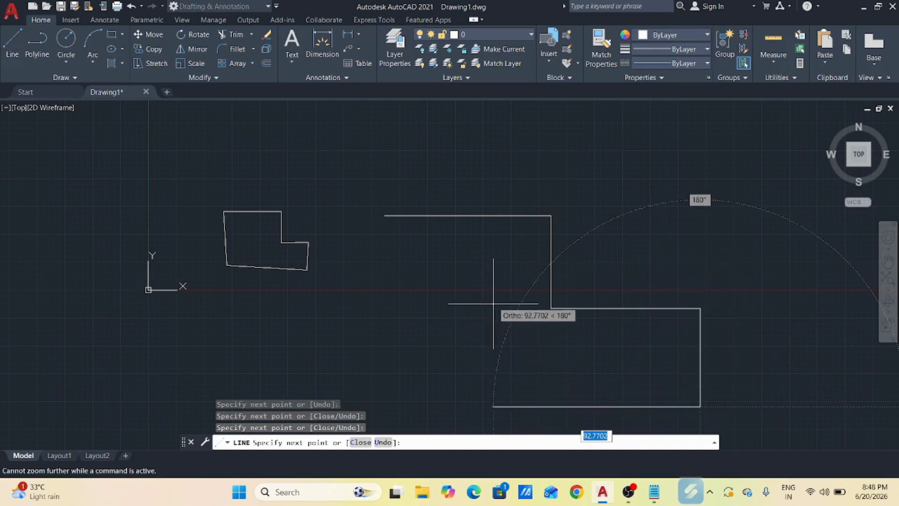
click(391, 374)
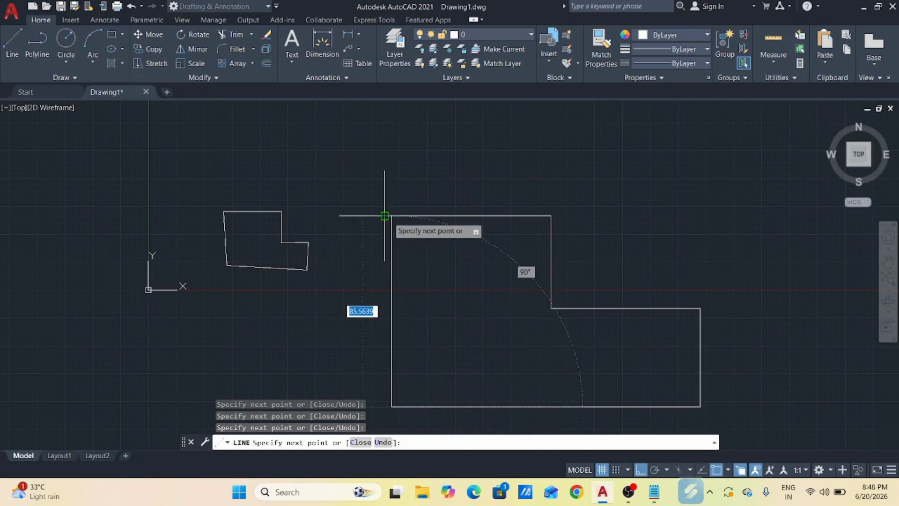
key(ctrl+z)
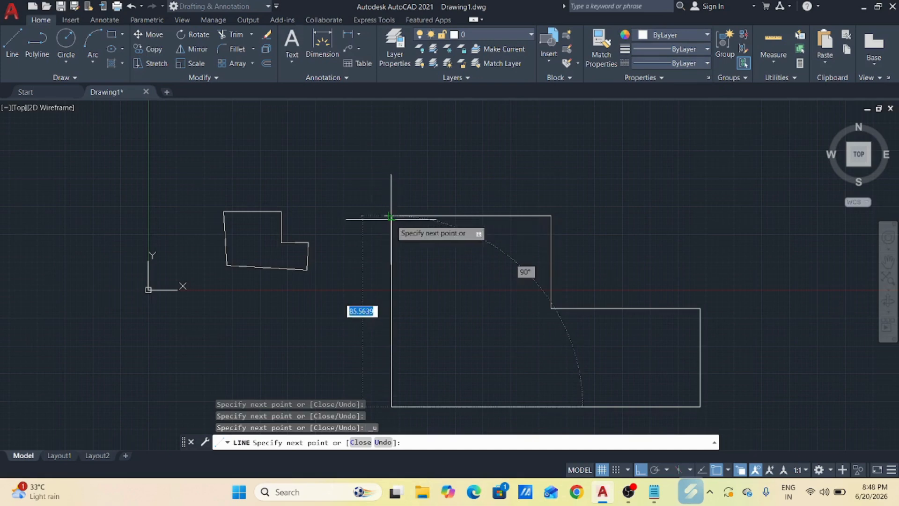
click(392, 216)
key(Escape)
Select the six segments of the larger outline one by one to examine them as separate lines, and clear the selection.
scroll(512, 171, down, 4)
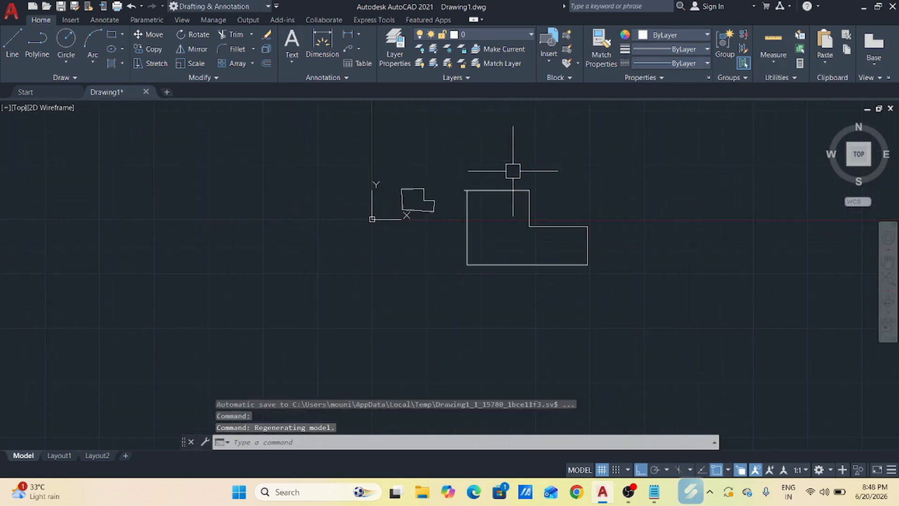
mouse_move(562, 231)
middle_down()
mouse_move(392, 248)
mouse_move(387, 217)
middle_up()
scroll(350, 179, up, 4)
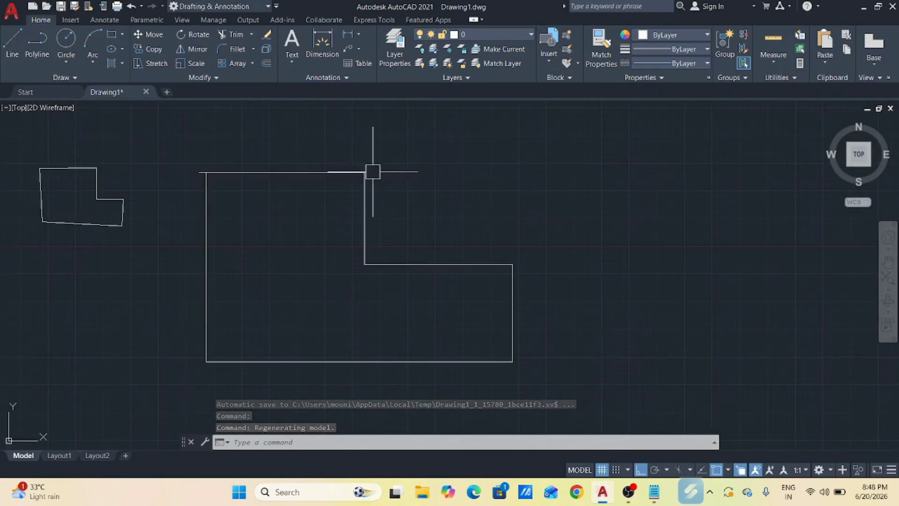
click(315, 172)
click(365, 208)
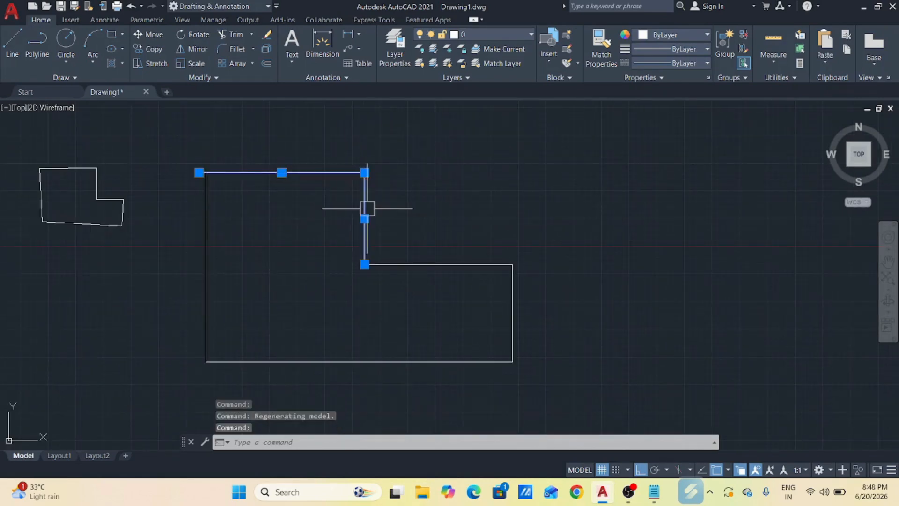
click(401, 264)
click(512, 307)
click(462, 361)
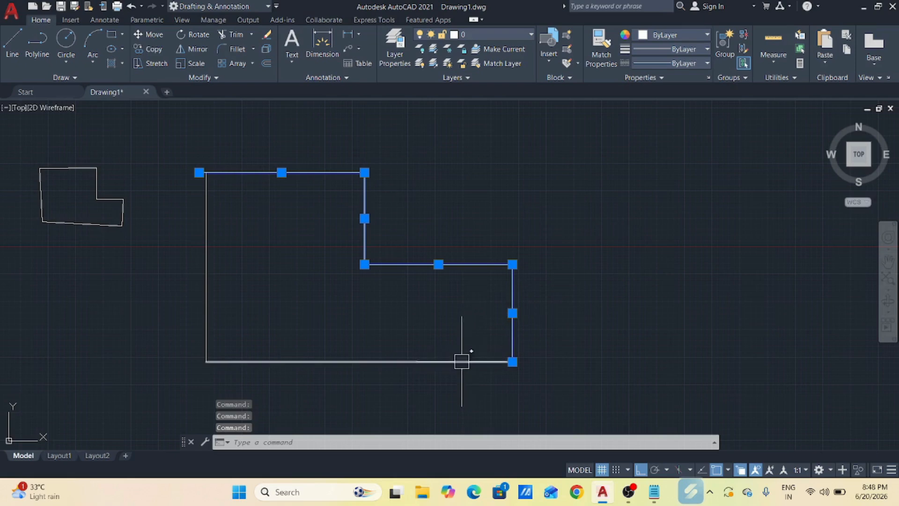
click(204, 265)
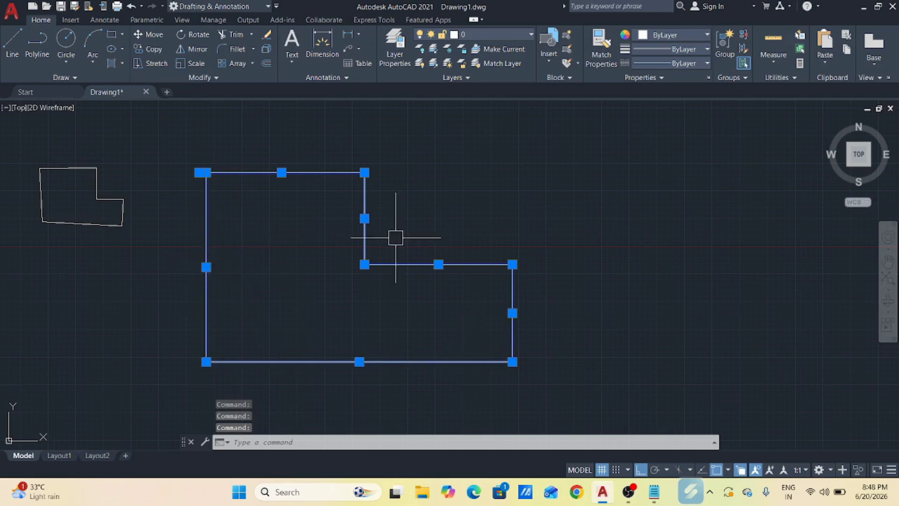
scroll(302, 251, down, 2)
key(Escape)
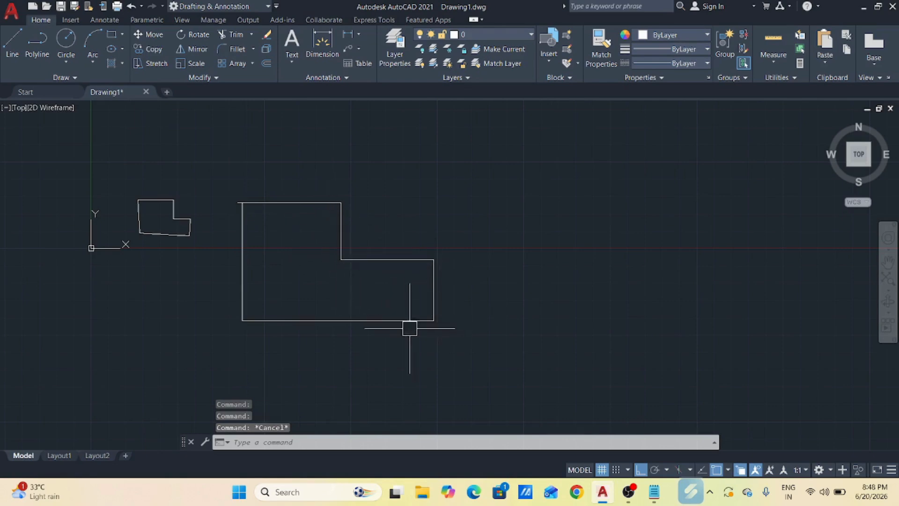
mouse_move(318, 322)
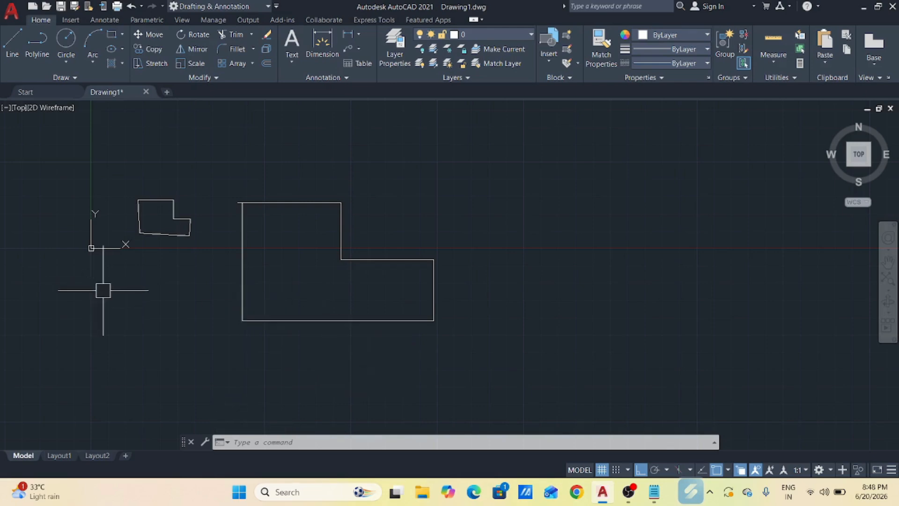
Draw a closed eight-sided stepped outline with the Polyline command to the right of the larger L-shape, its left side about 197 units long.
scroll(106, 291, down, 2)
scroll(374, 237, up, 2)
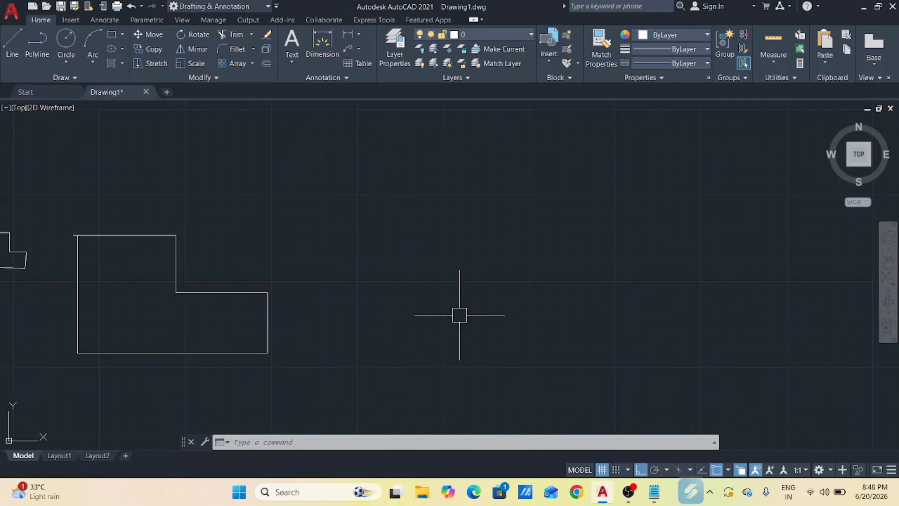
text(P)
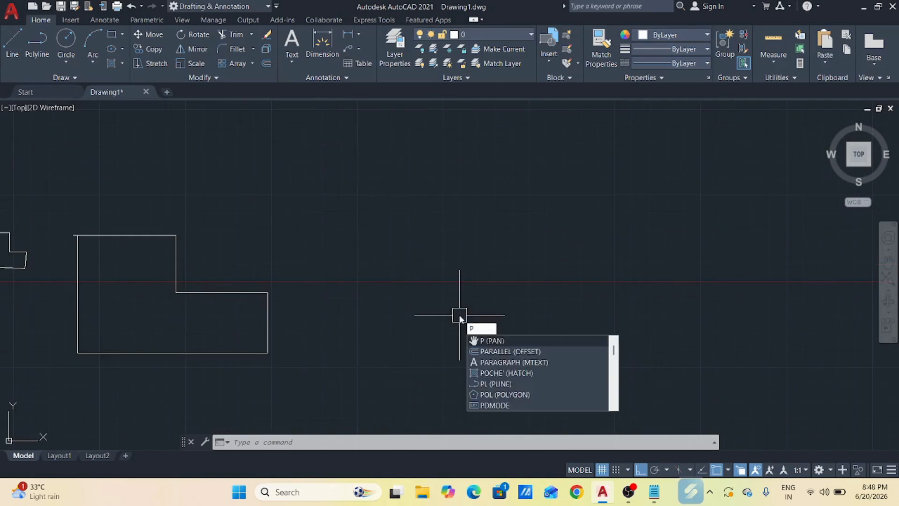
text(L)
key(Return)
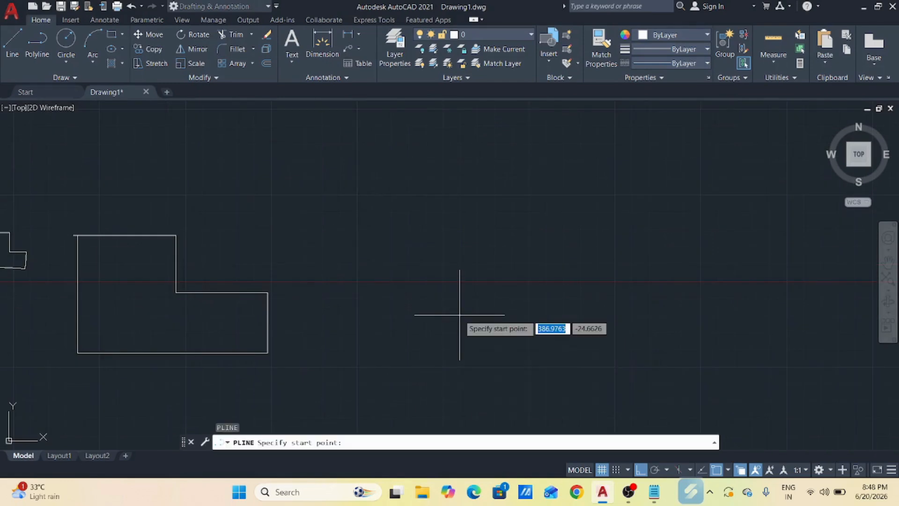
click(425, 139)
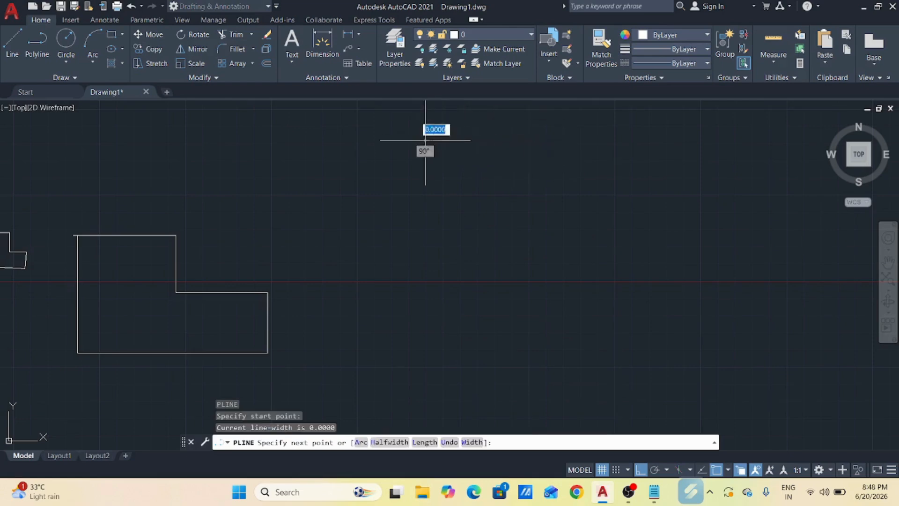
click(611, 140)
click(611, 227)
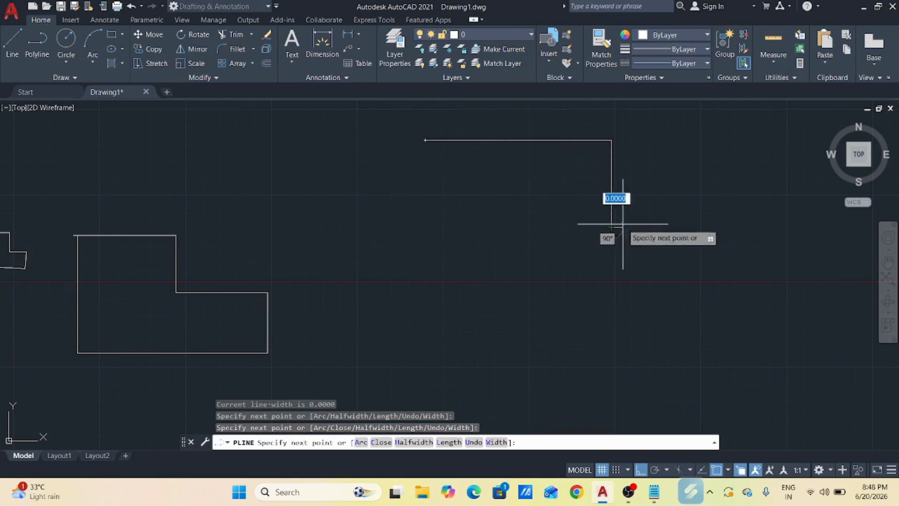
click(761, 228)
click(761, 341)
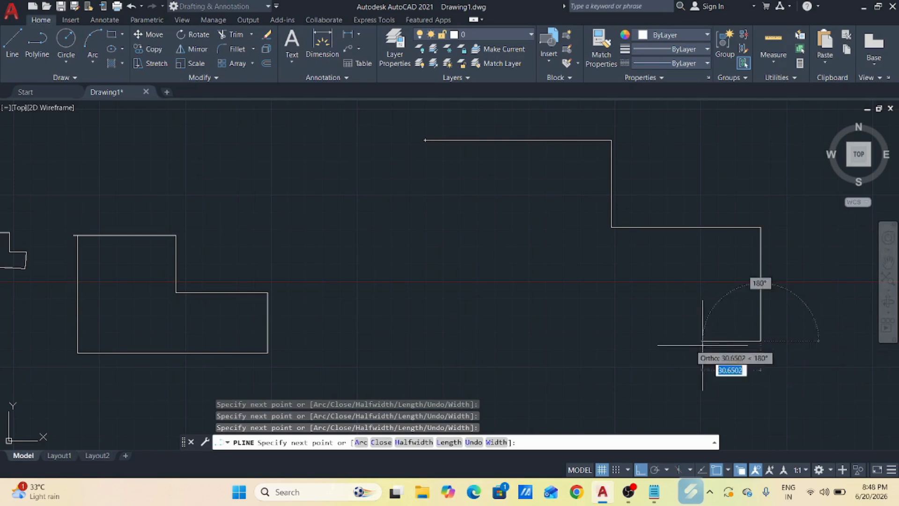
click(563, 341)
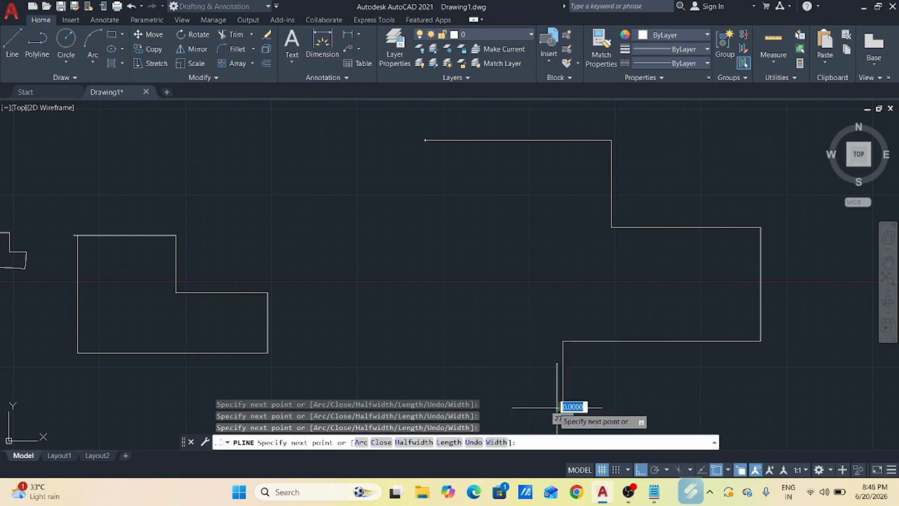
click(565, 405)
click(427, 405)
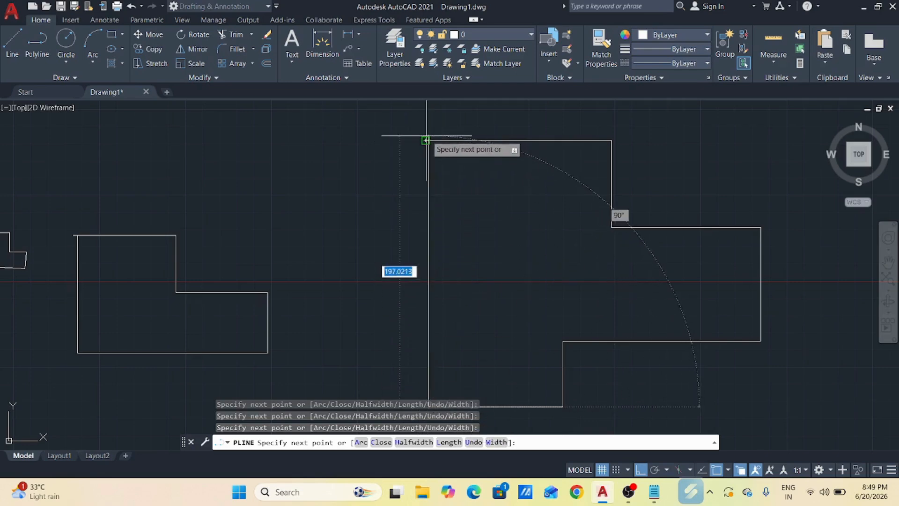
click(425, 140)
key(Return)
scroll(427, 141, down, 3)
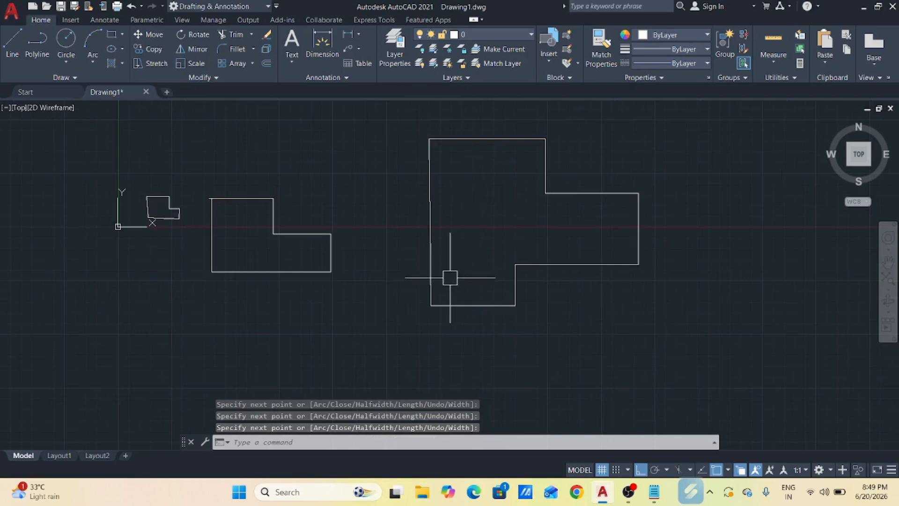
Select the stepped polyline outline to examine it as a single object, and clear the selection.
click(521, 282)
click(498, 255)
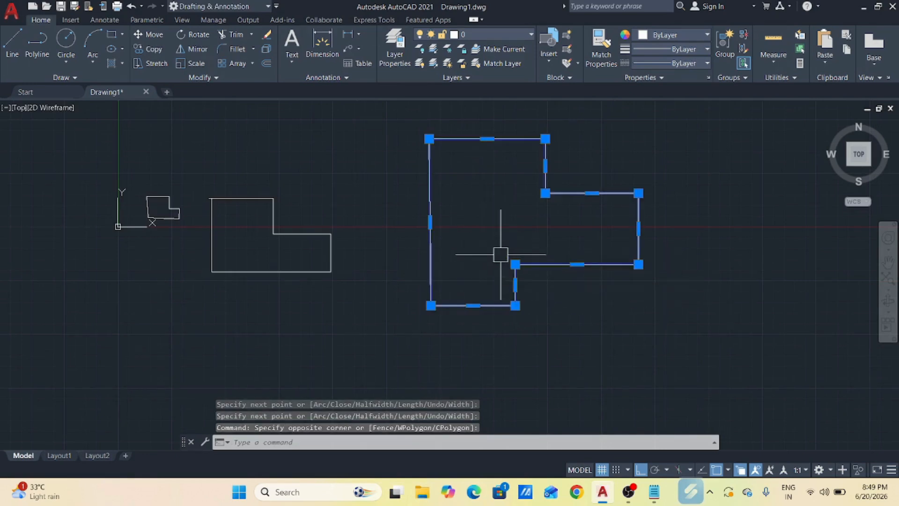
key(Escape)
click(543, 265)
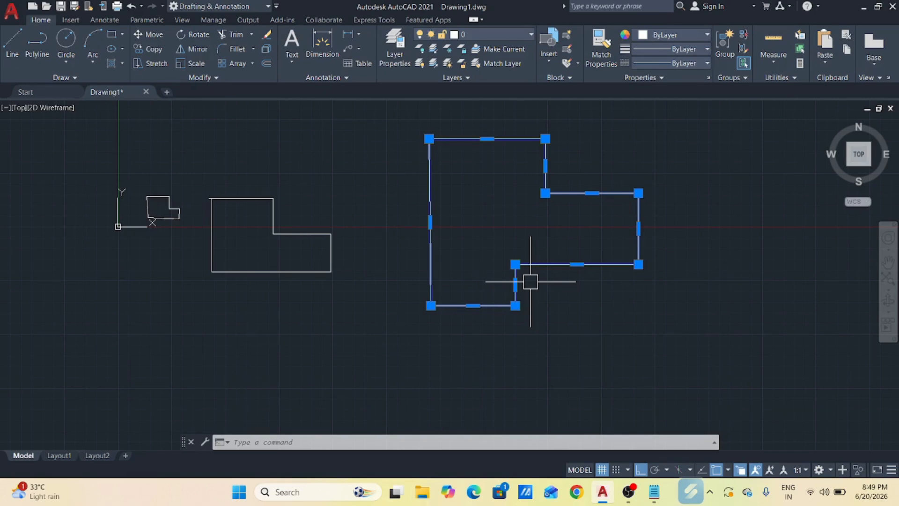
key(Escape)
Start another polyline in the empty area above the existing outlines, near the Y axis.
text(p)
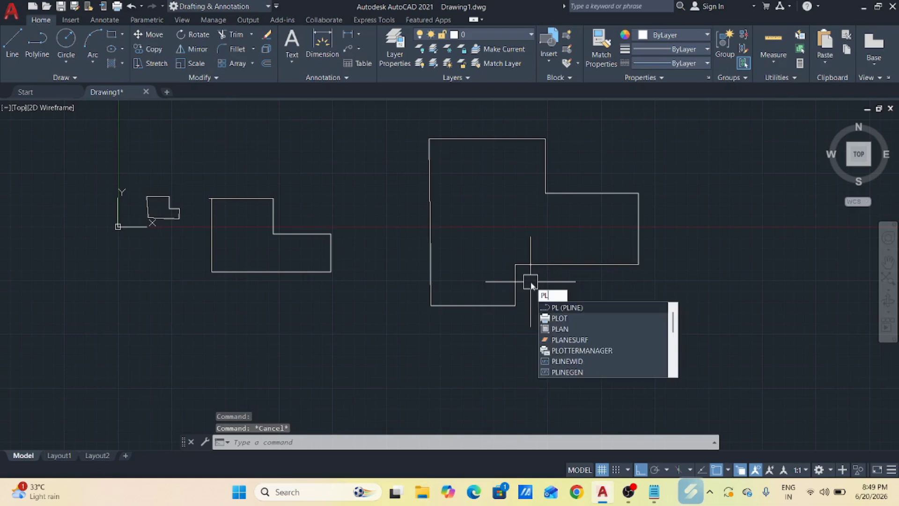
key(Return)
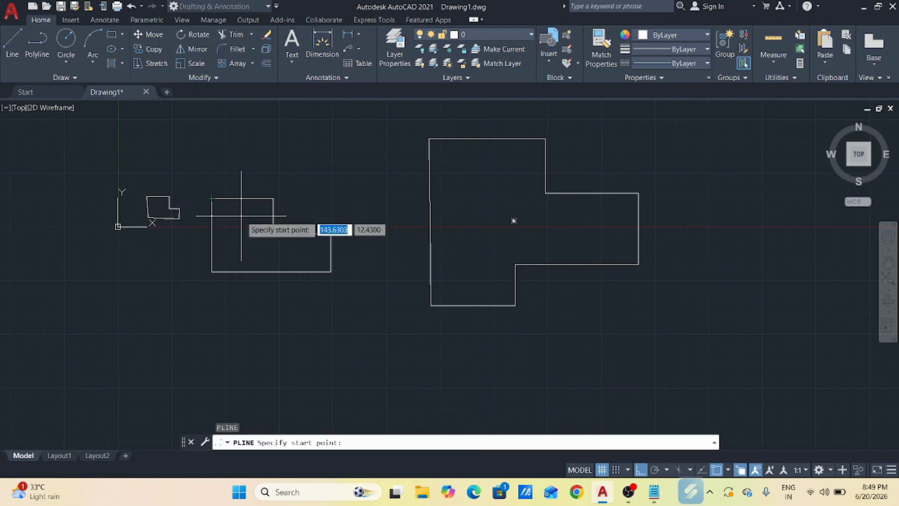
scroll(187, 248, down, 3)
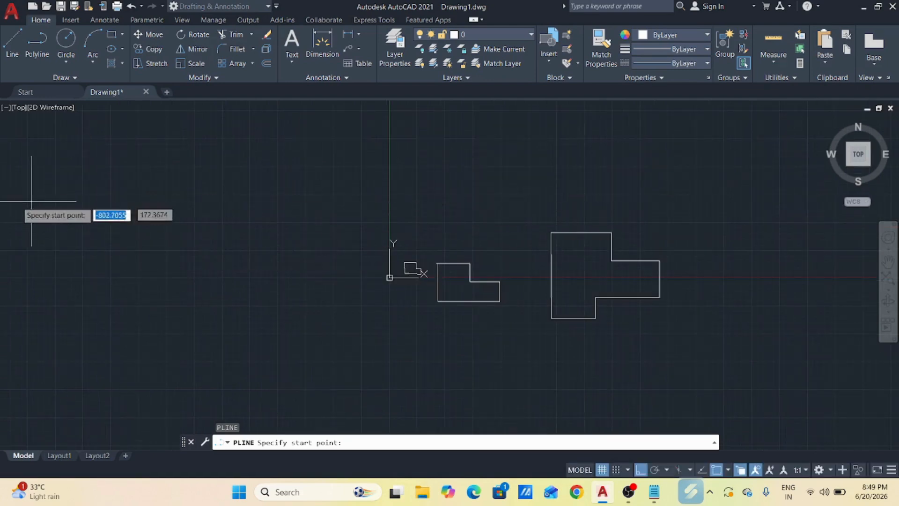
click(409, 197)
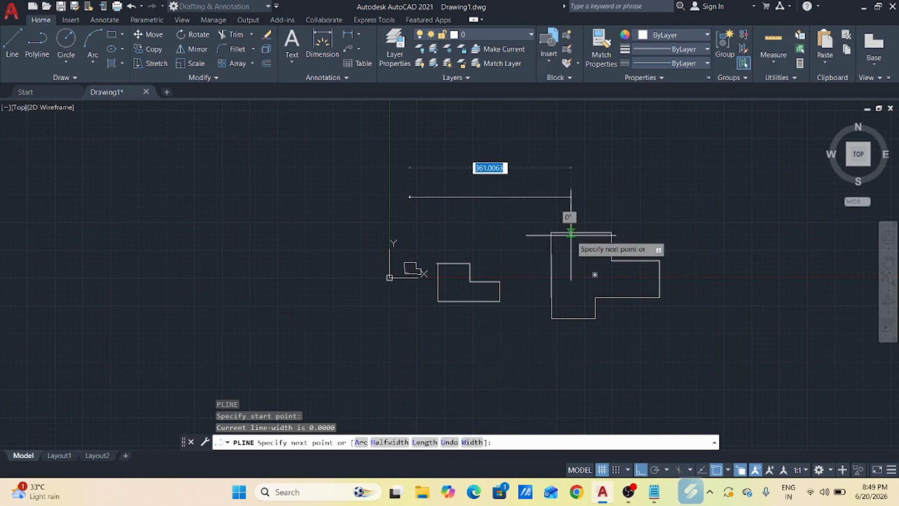
Try a 500-unit first segment using the polyline's Length option, and undo that segment.
text(l)
key(Return)
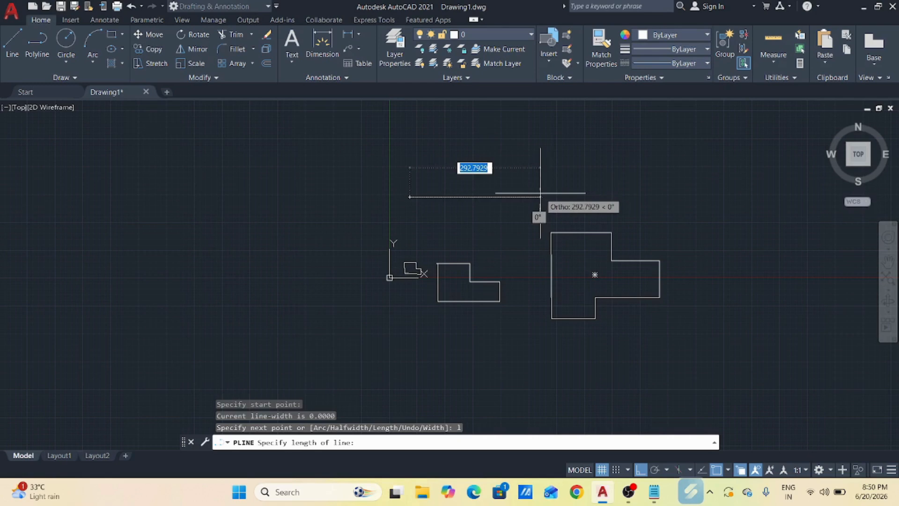
key(BackSpace)
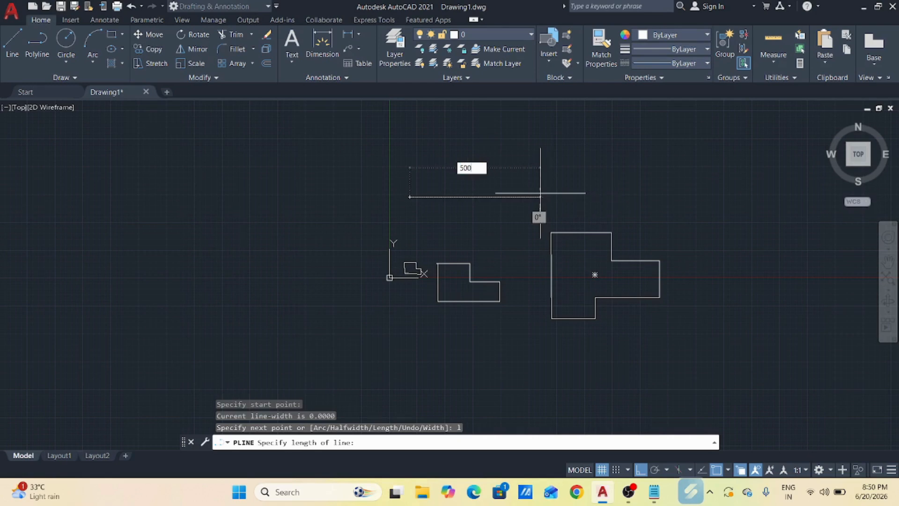
key(Return)
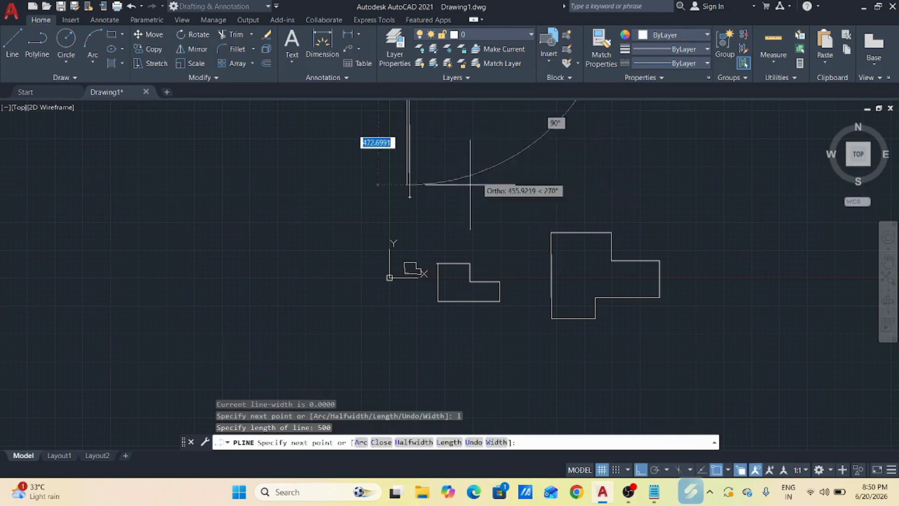
scroll(485, 245, up, 1)
key(ctrl+z)
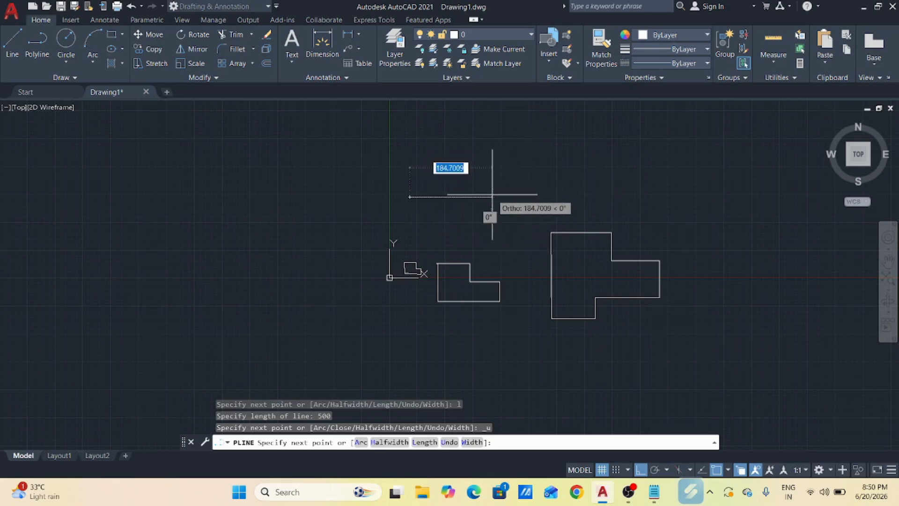
key(super+p)
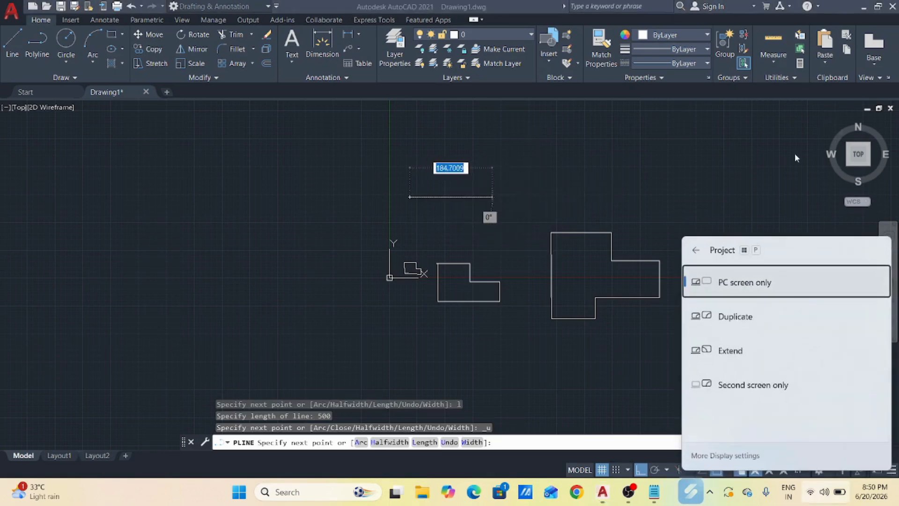
key(Escape)
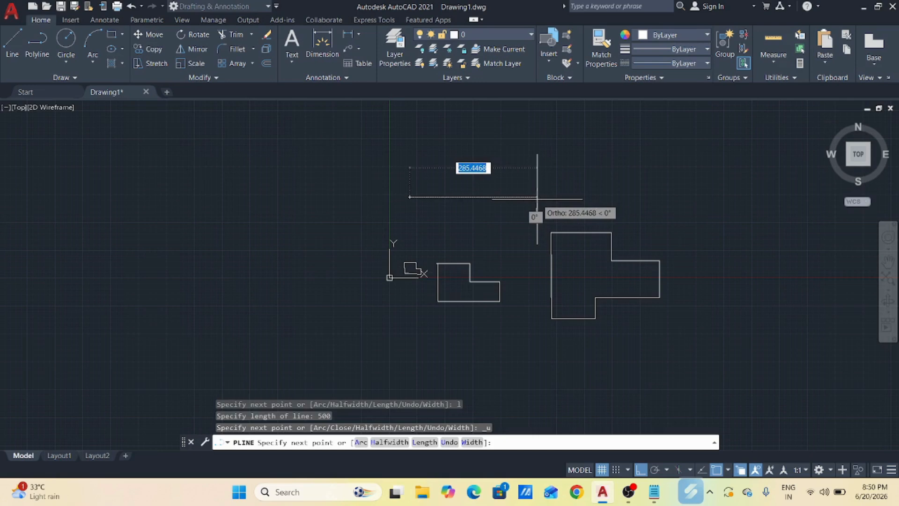
Draw the polyline's first segment 500 units long, running horizontally to the right from its start point.
text(500)
key(Return)
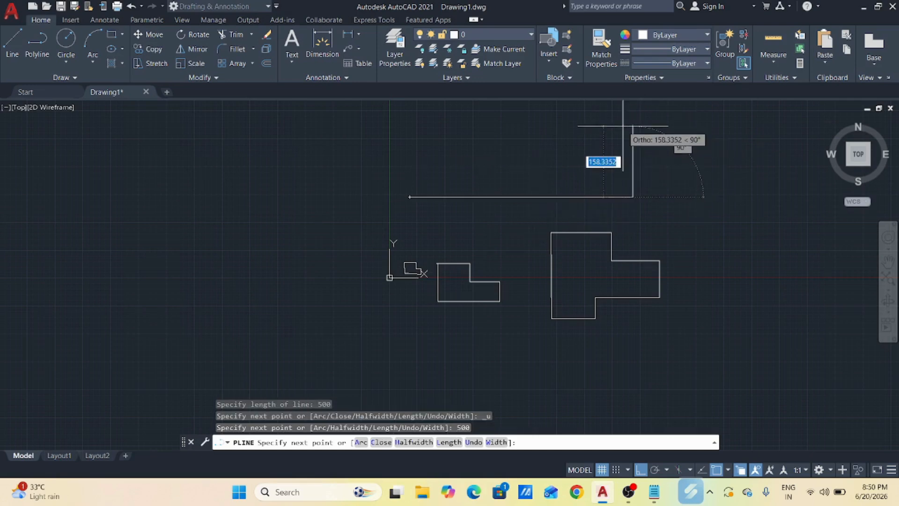
Add an arc segment from the right end of the 500-unit line with the Second pt option, curving up and back over the line.
scroll(627, 220, up, 2)
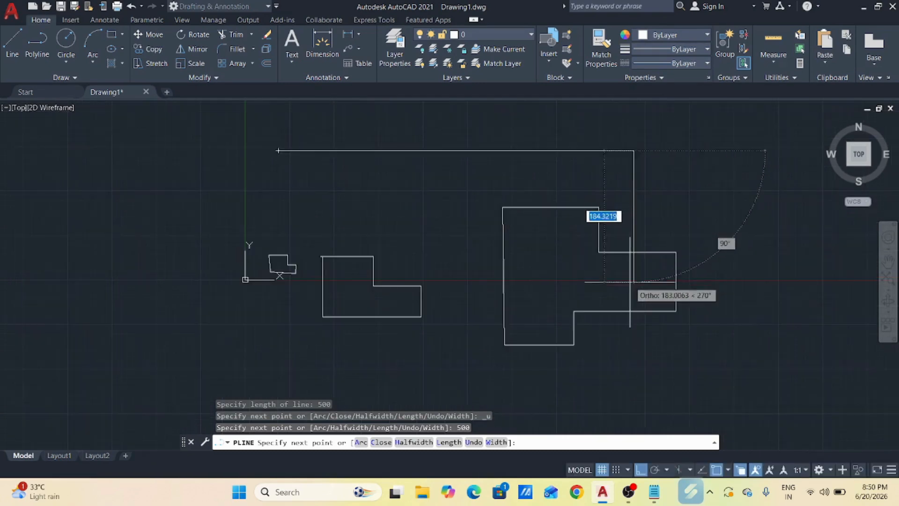
scroll(657, 311, down, 1)
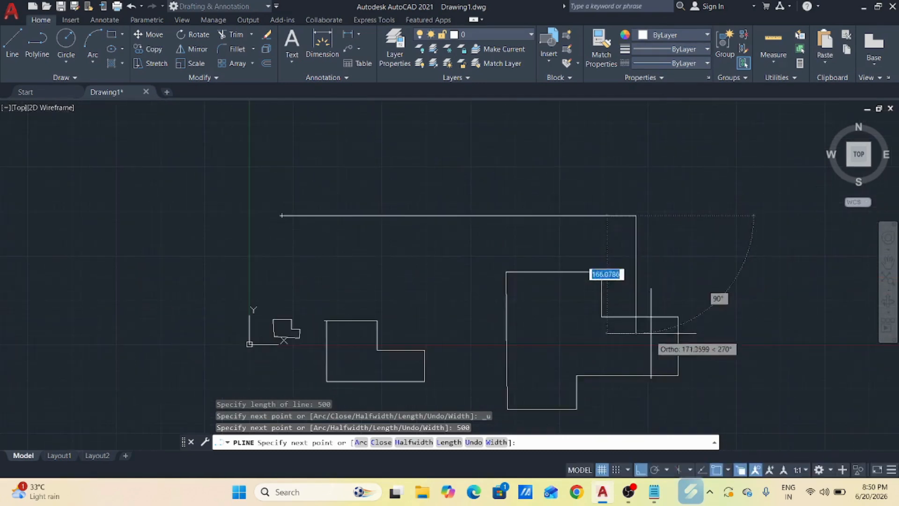
scroll(645, 288, down, 1)
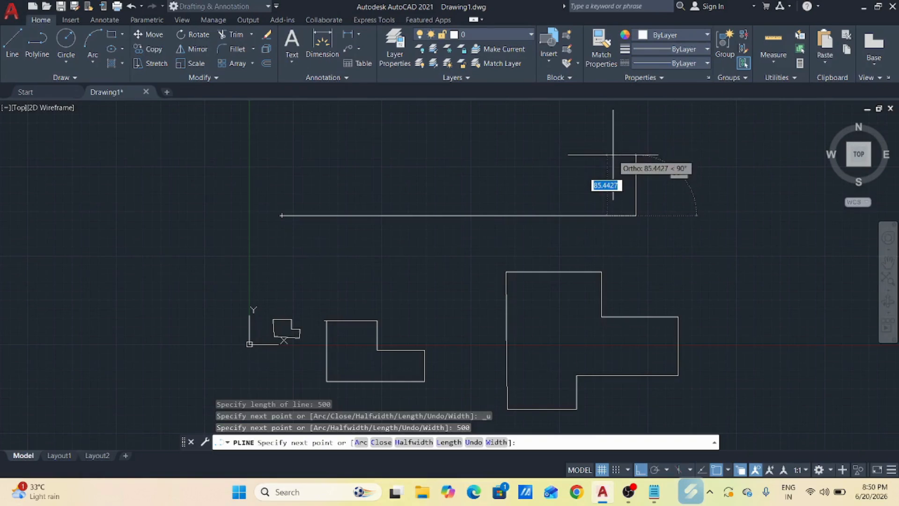
scroll(621, 192, down, 1)
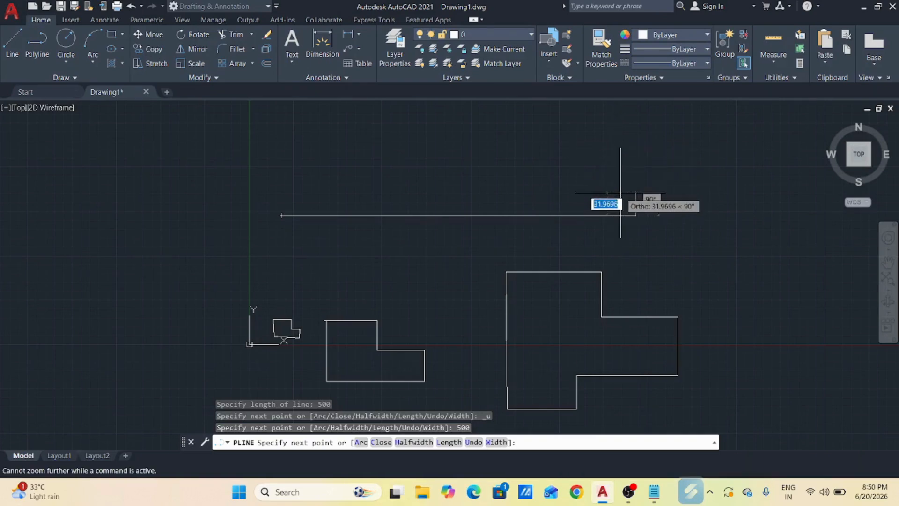
scroll(613, 191, up, 2)
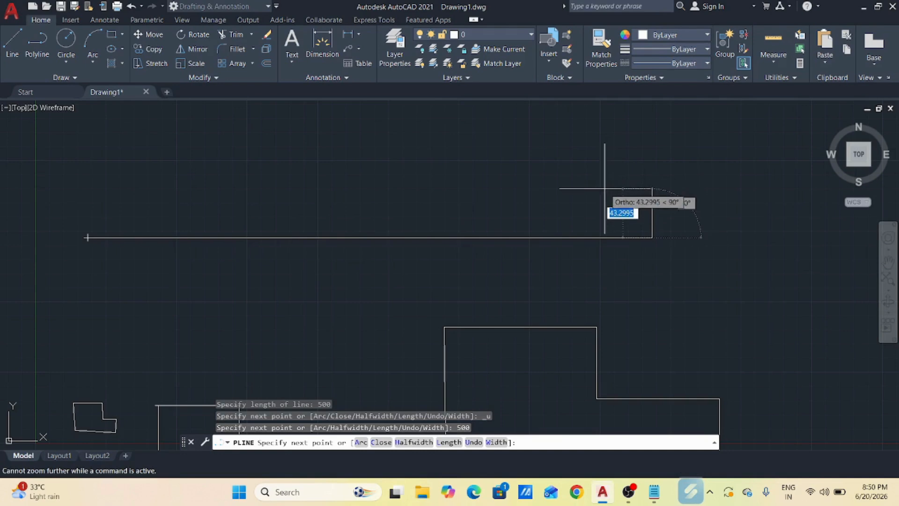
scroll(605, 188, down, 1)
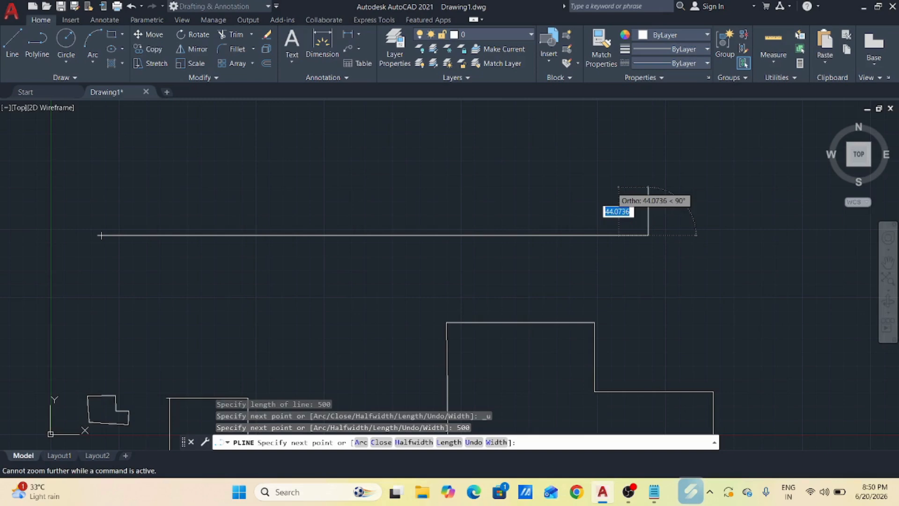
text(a)
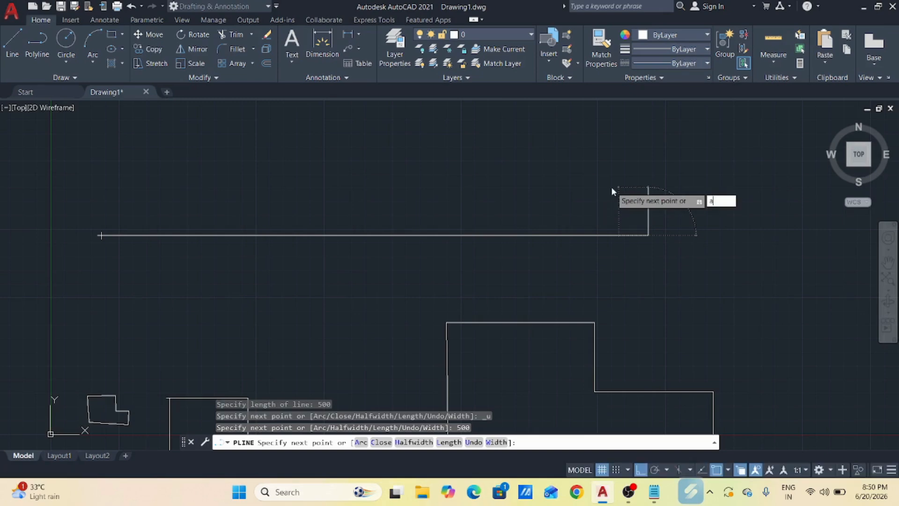
key(Return)
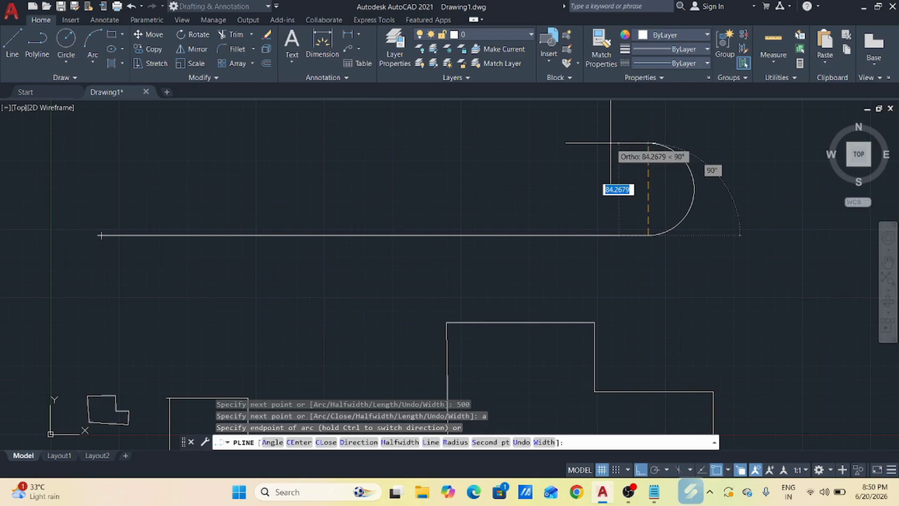
text(s)
key(Return)
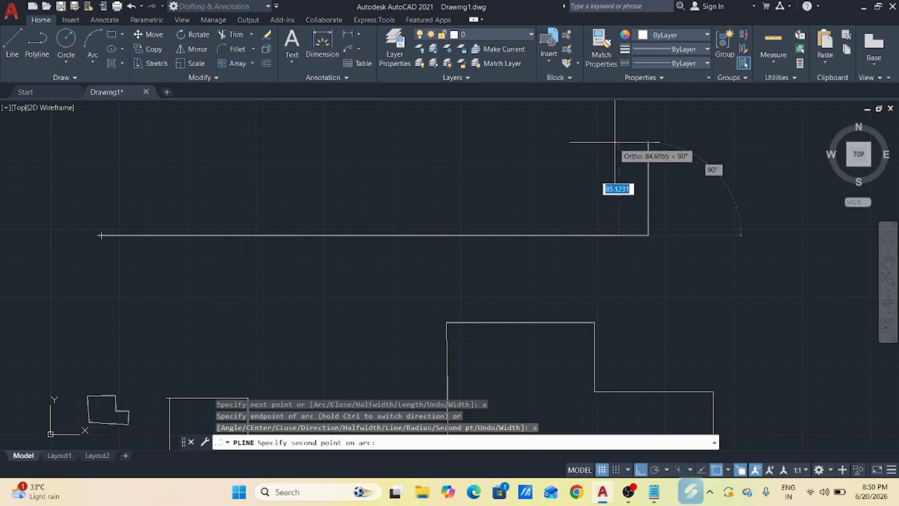
click(629, 132)
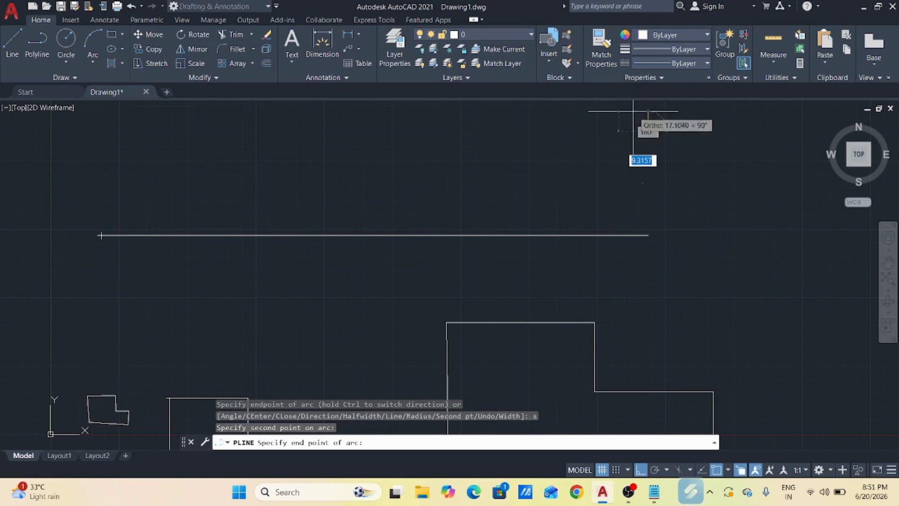
scroll(659, 208, down, 1)
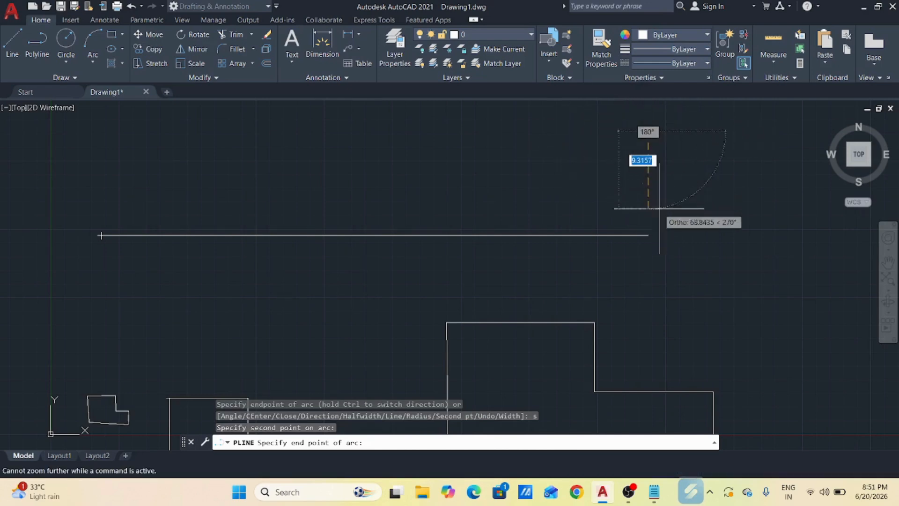
click(536, 120)
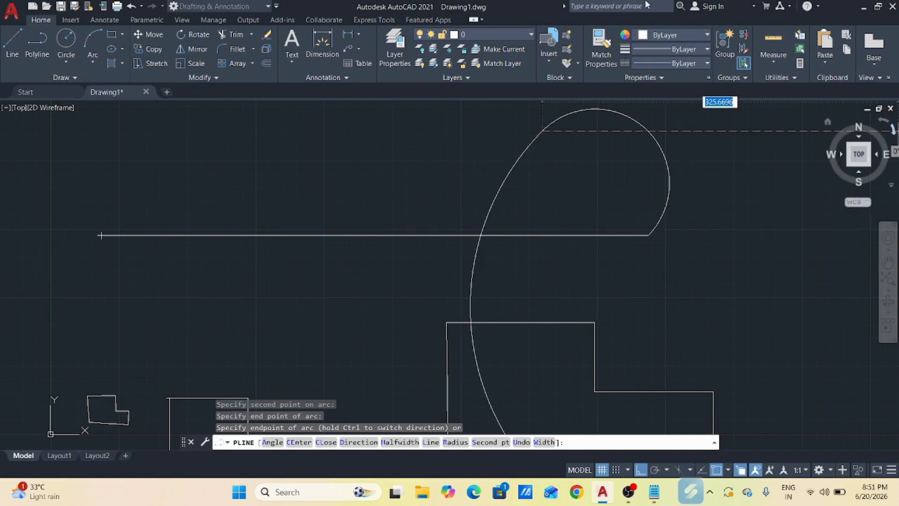
scroll(471, 228, down, 1)
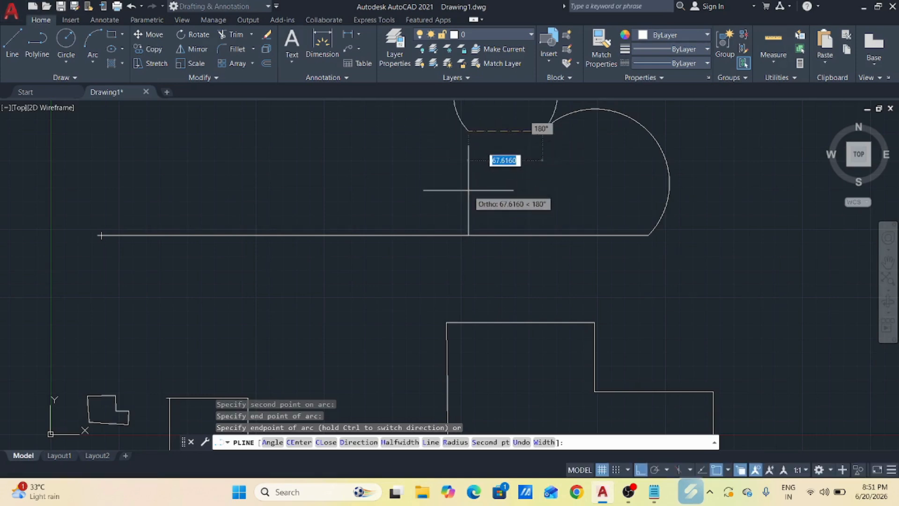
End the polyline after its arc segment and zoom out until all the outlines fit in view.
click(889, 293)
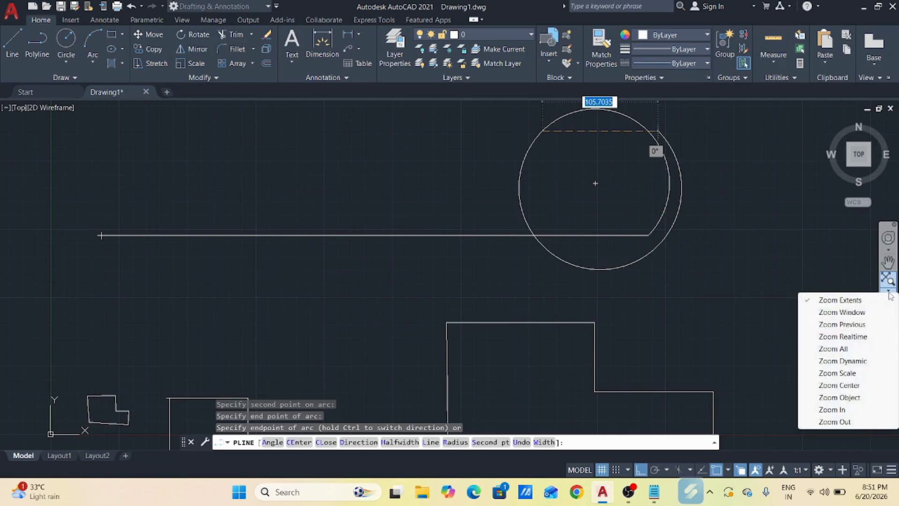
click(845, 422)
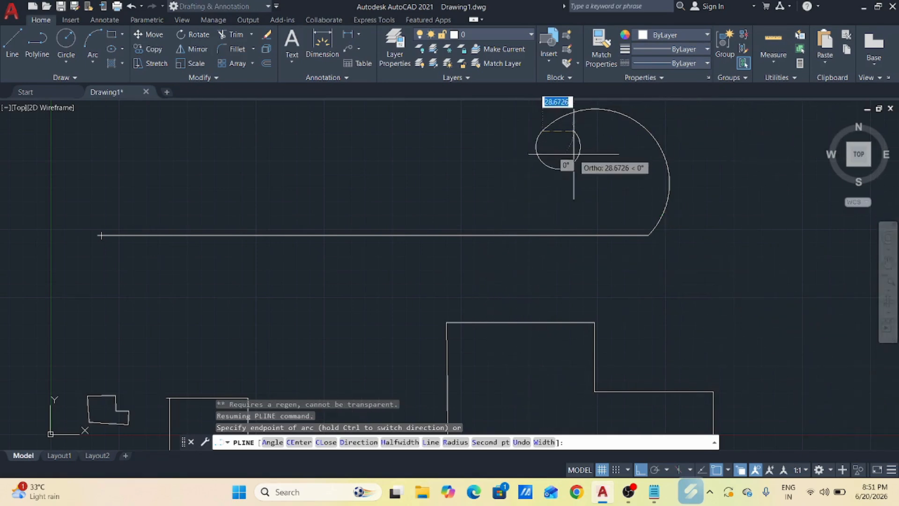
key(Escape)
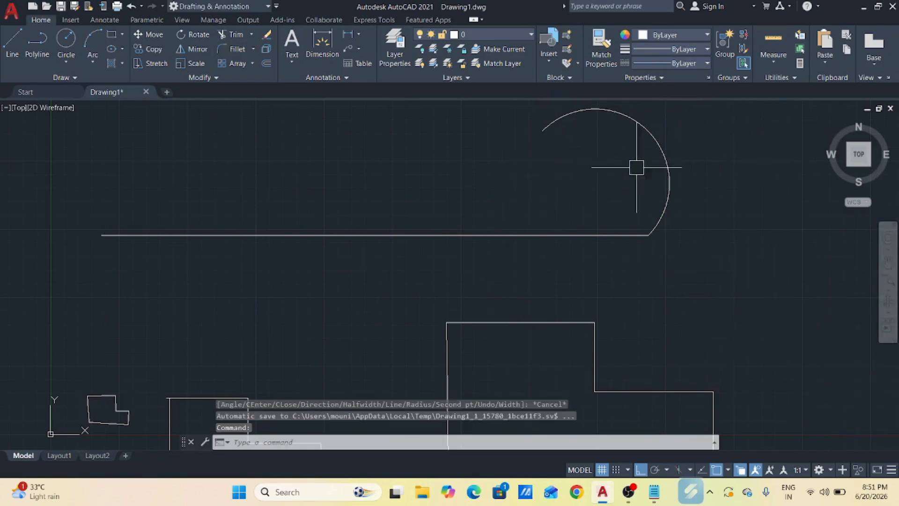
click(893, 280)
click(893, 280)
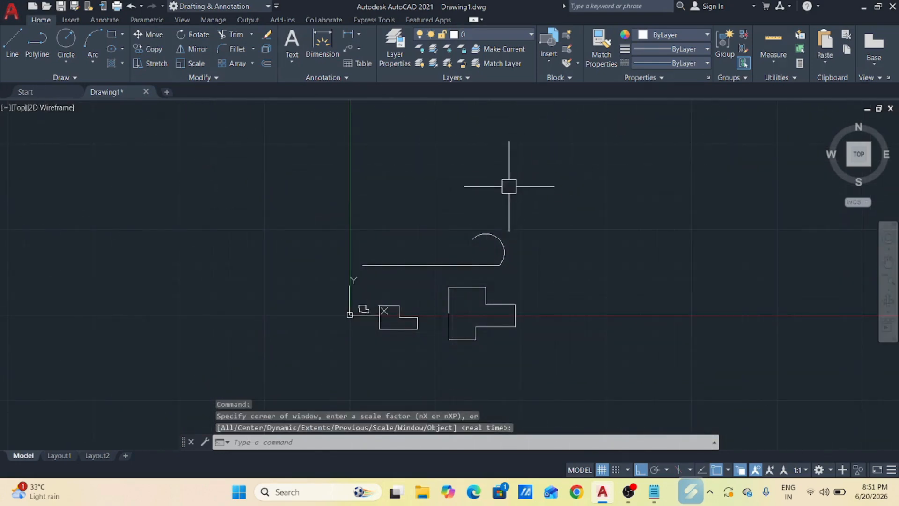
scroll(510, 192, down, 2)
scroll(484, 199, up, 2)
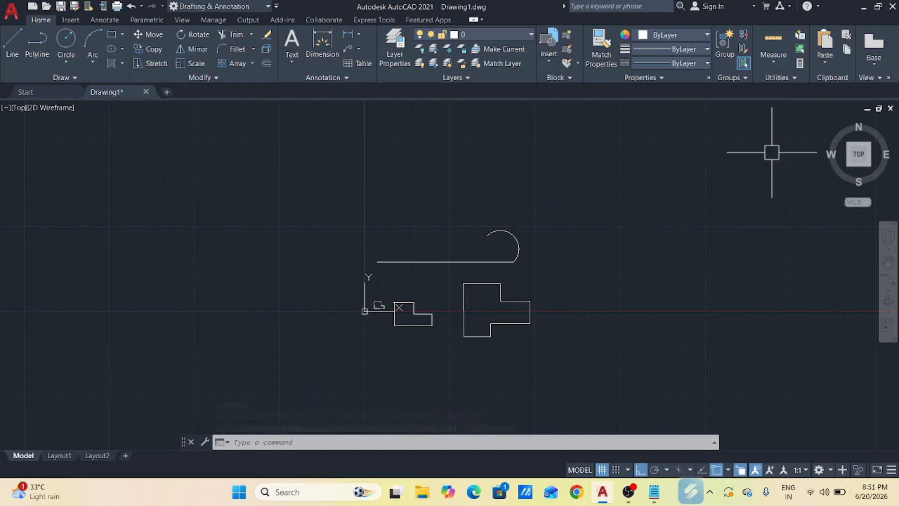
text(l)
key(Return)
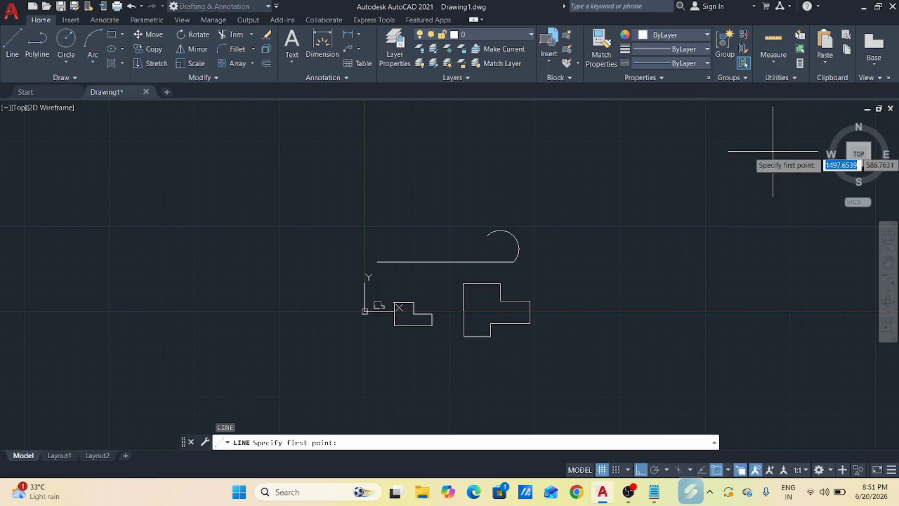
text(@)
key(Return)
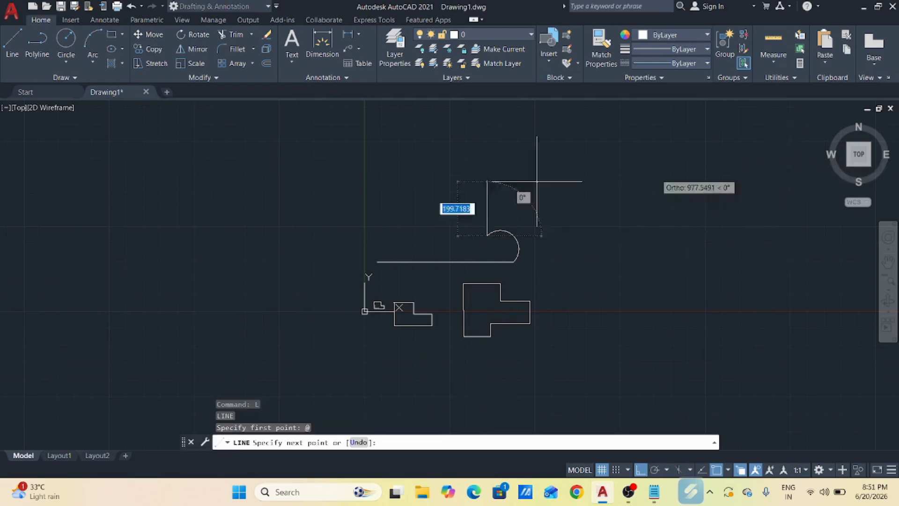
key(Escape)
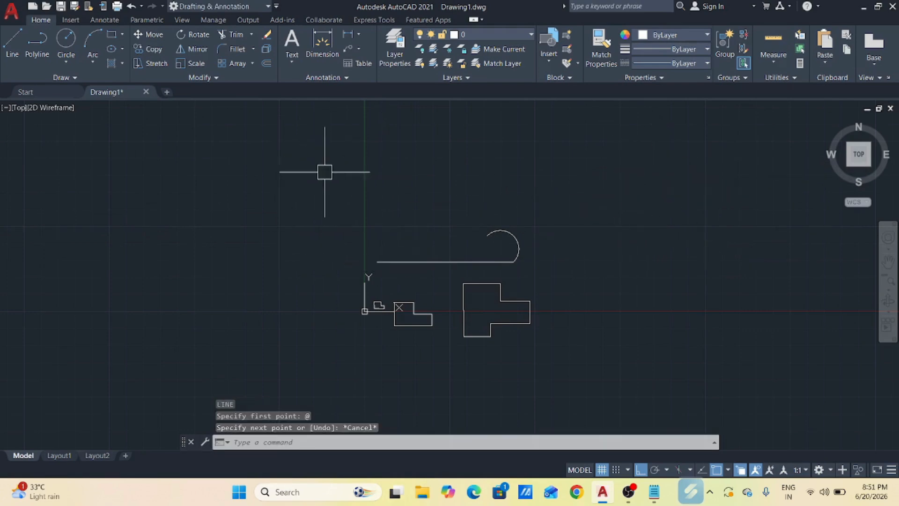
text(pl)
key(Return)
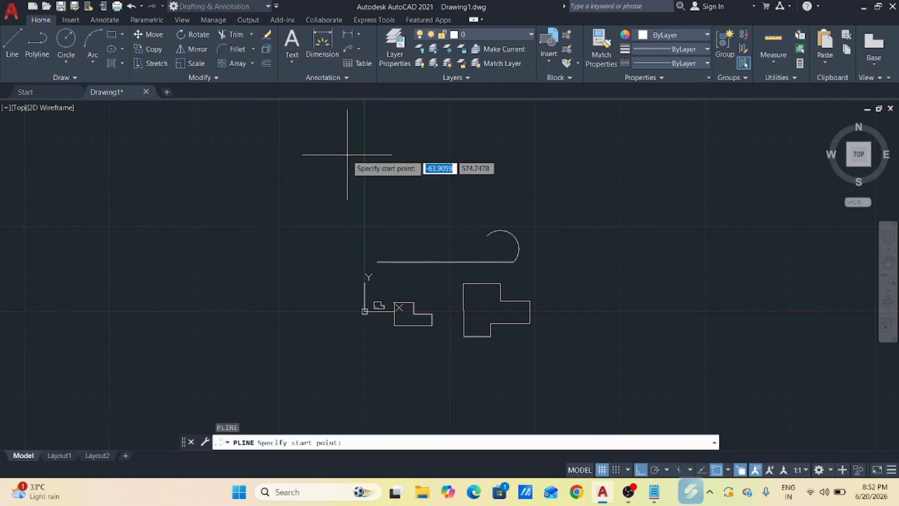
text(@)
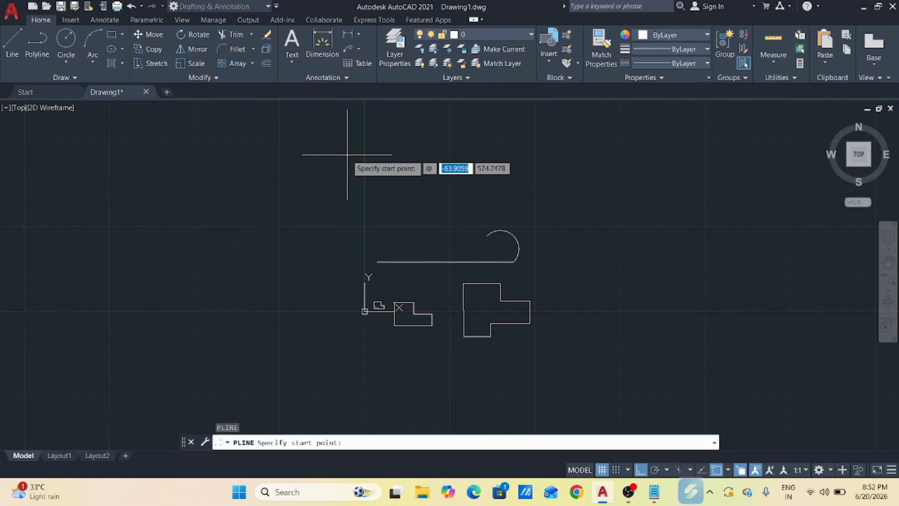
key(Return)
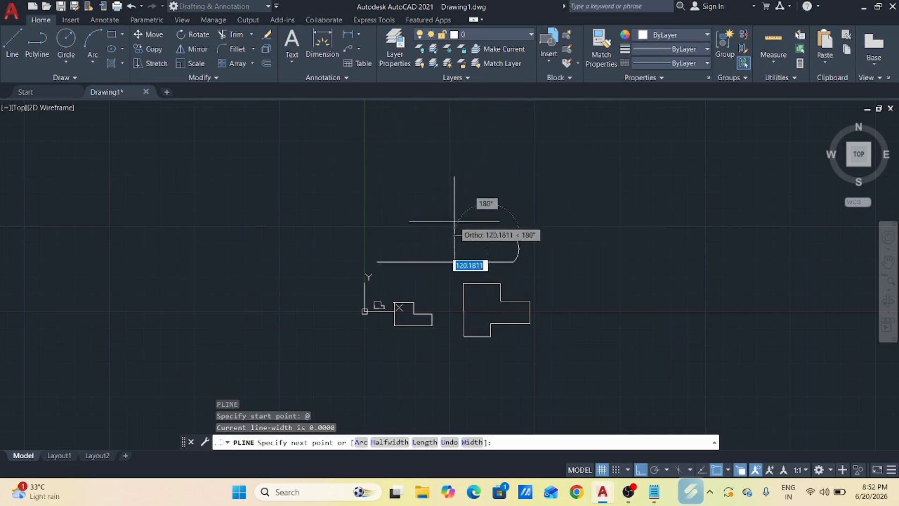
scroll(486, 236, up, 4)
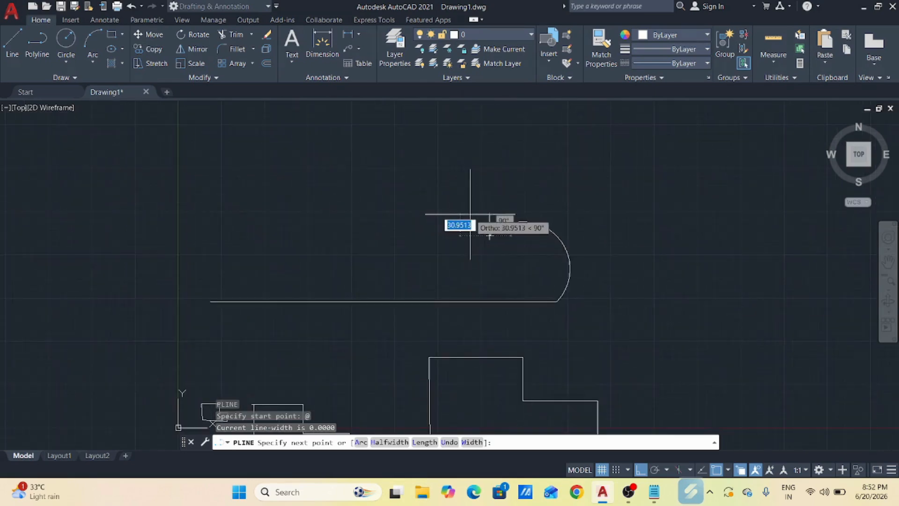
key(Return)
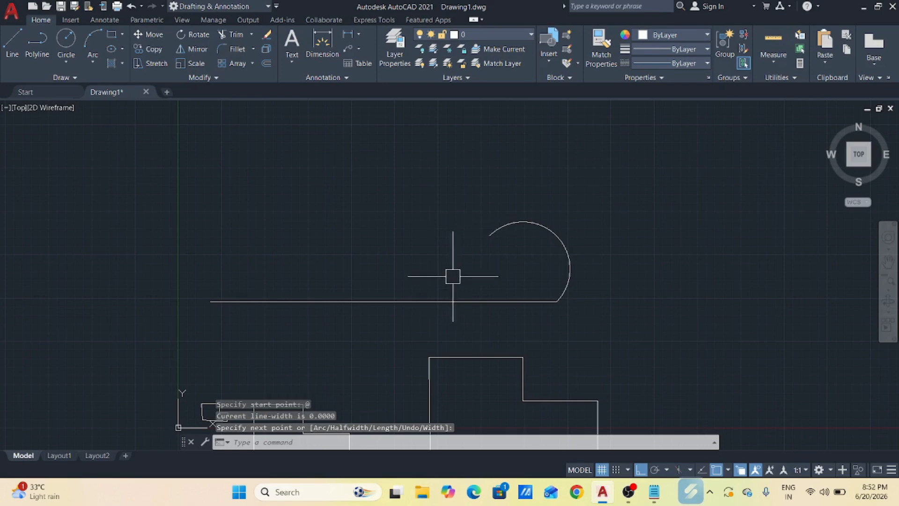
Try a polyline arc with a 45° included angle, starting from the open end of the existing arc at the last point (@), and undo it.
text(pl)
key(Return)
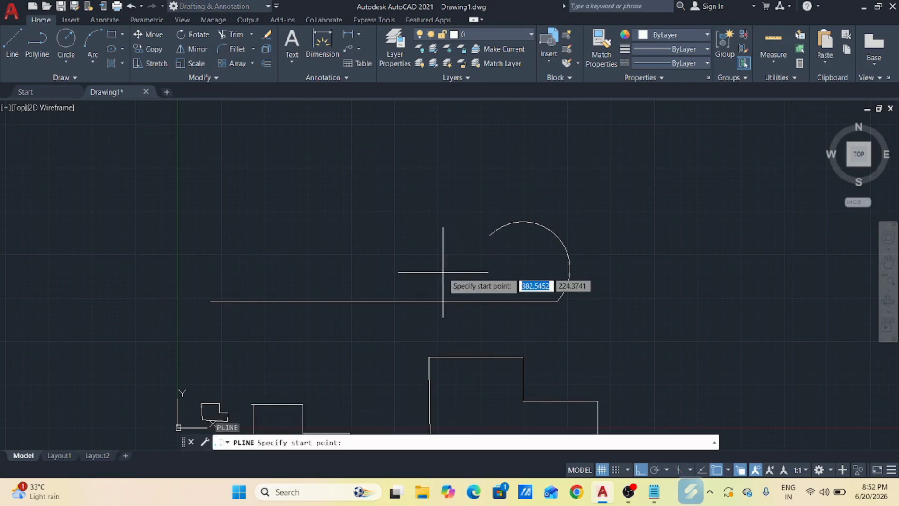
text(@)
key(Return)
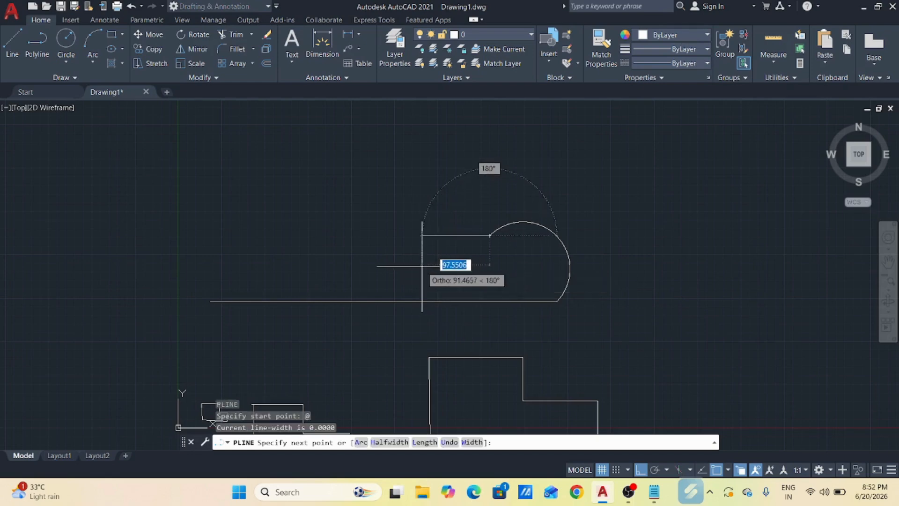
click(361, 441)
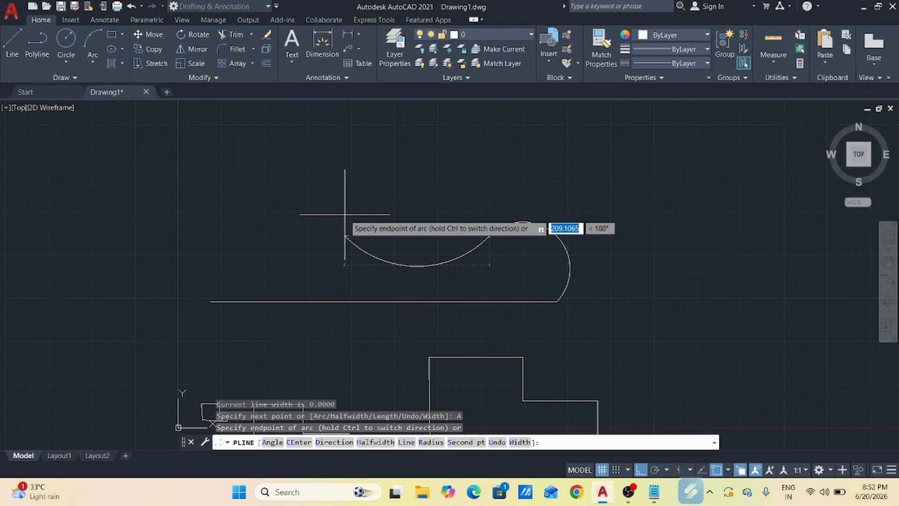
click(271, 442)
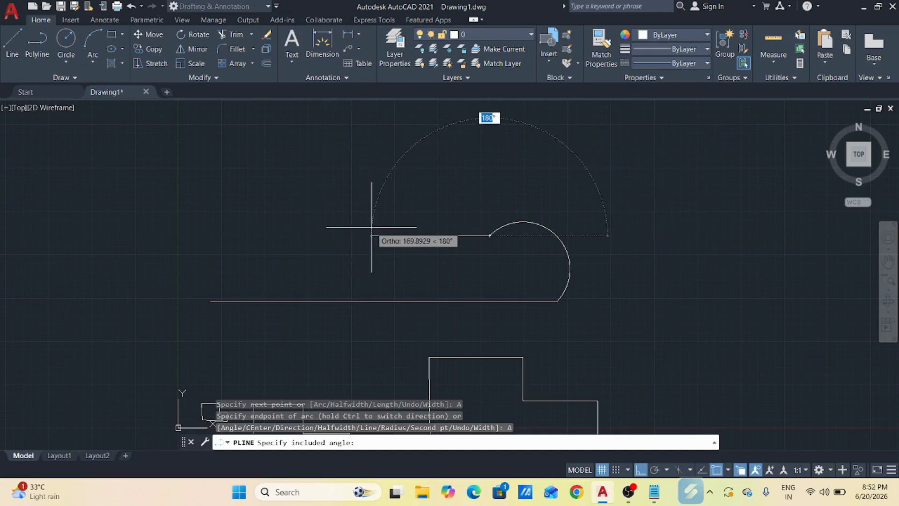
text(45)
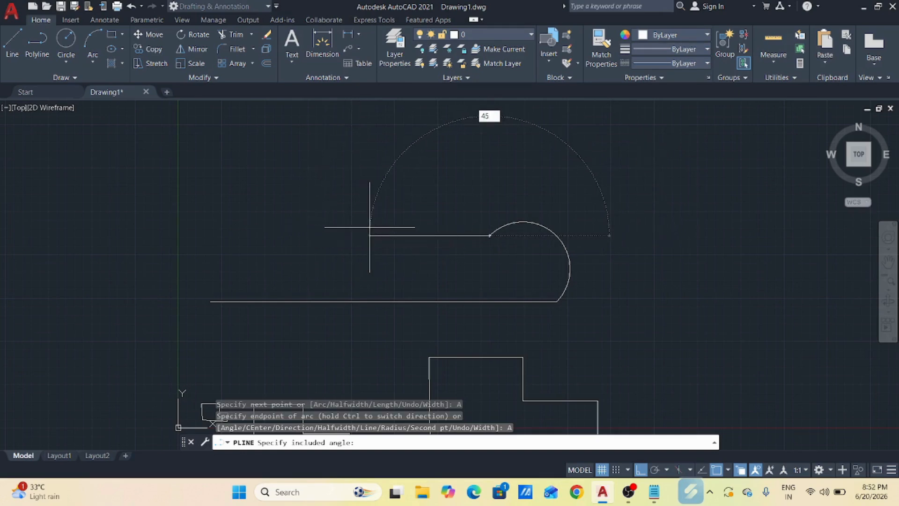
key(Return)
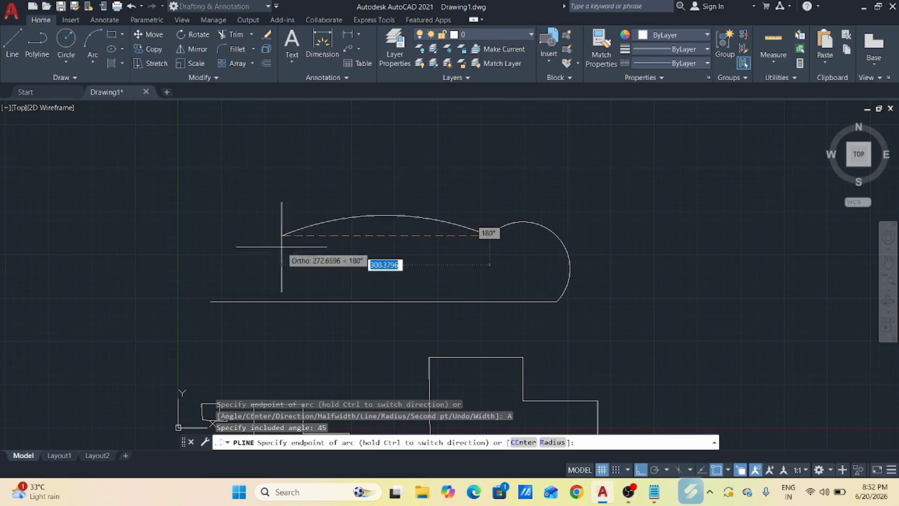
text(25)
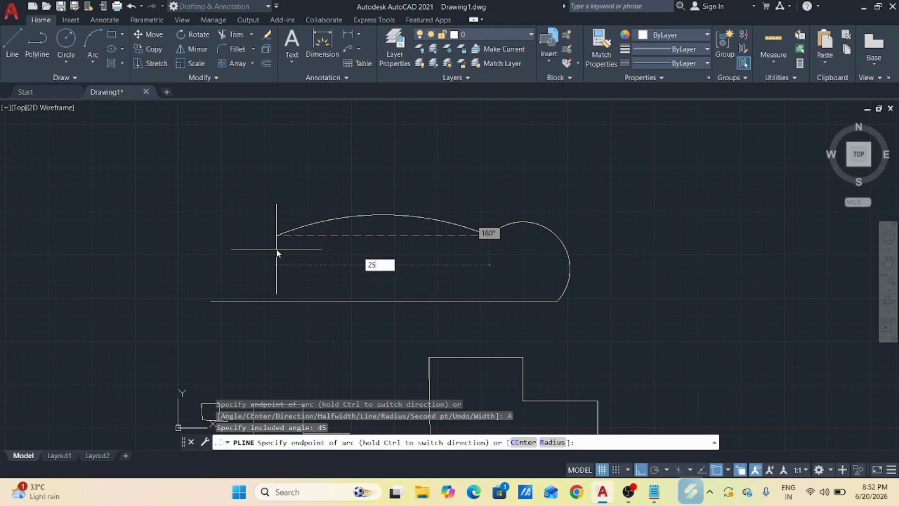
right_click(279, 249)
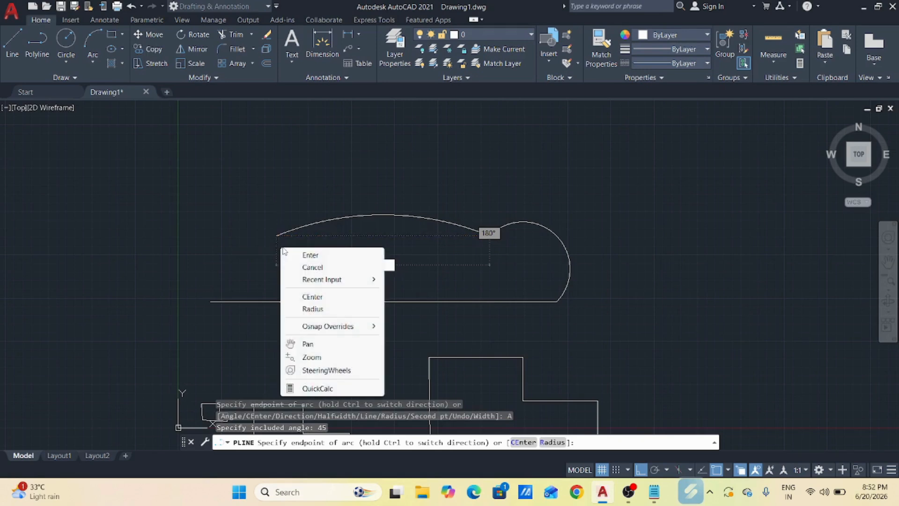
click(475, 190)
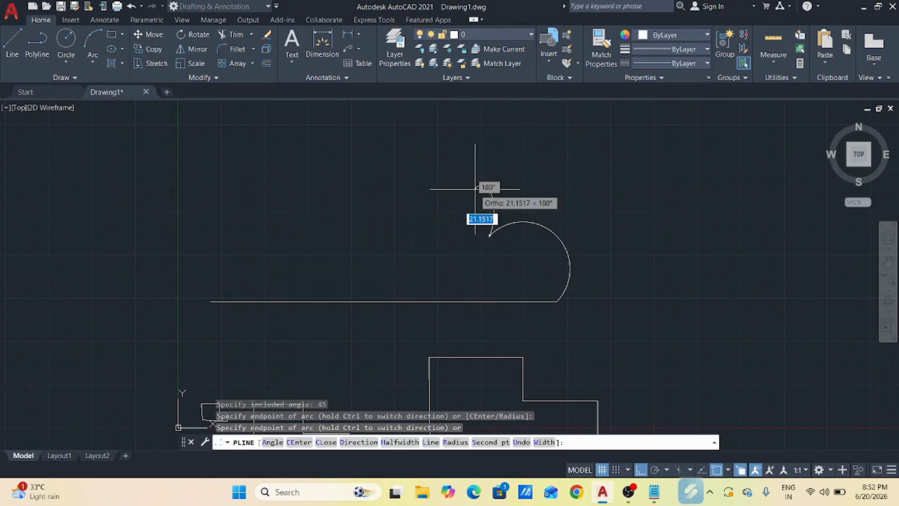
key(ctrl+z)
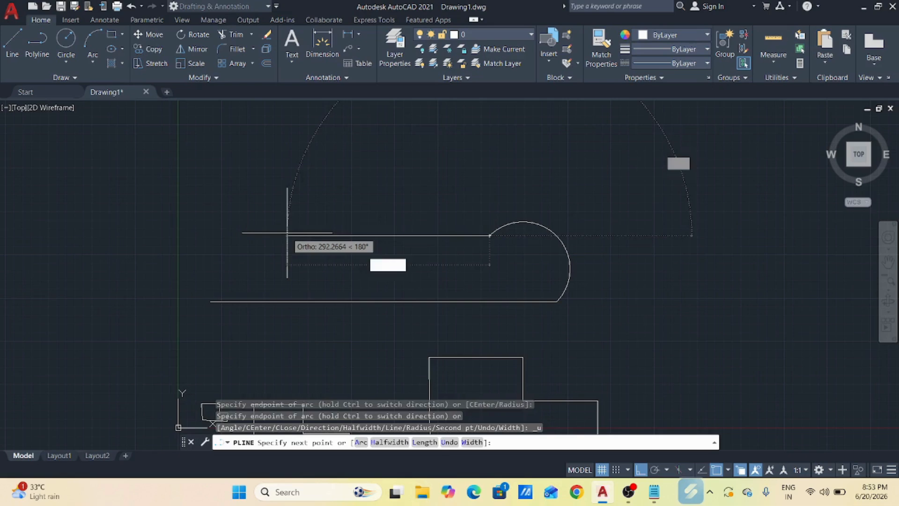
Try a straight 250-unit segment running horizontally to the left from the existing arc's open end, and undo it.
text(2)
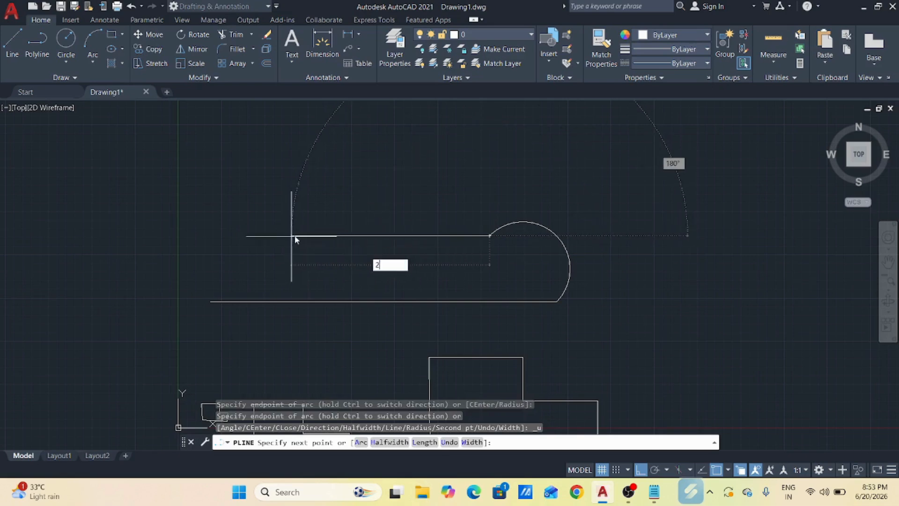
text(50)
key(Return)
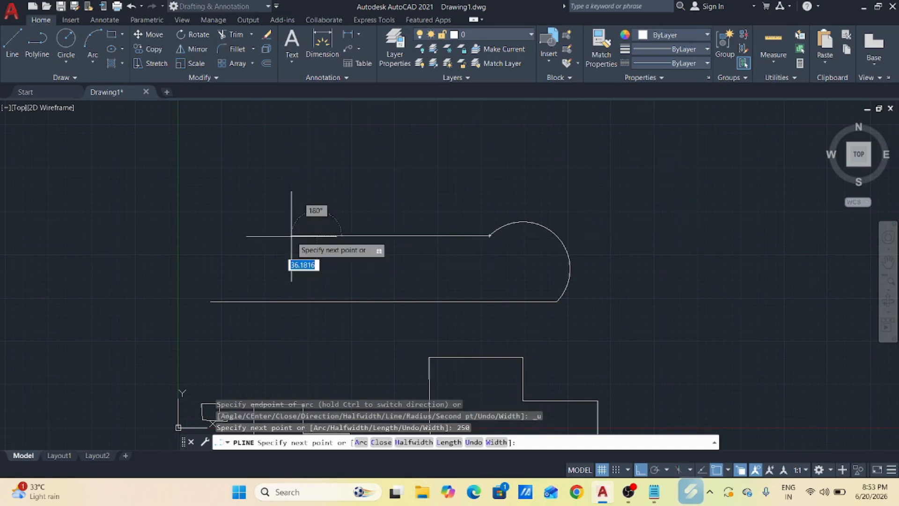
key(ctrl+z)
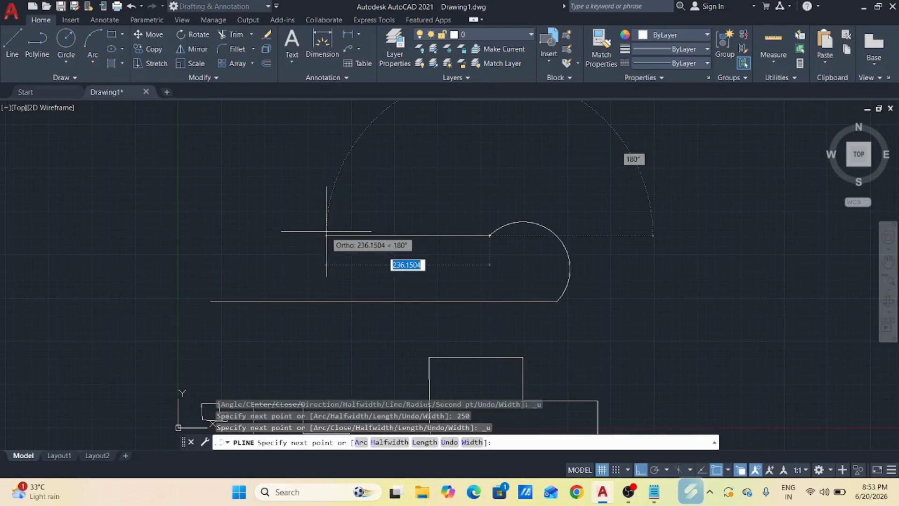
scroll(327, 231, down, 5)
key(Escape)
Start a new polyline in the empty area right of the existing outlines with a horizontal 150-unit first segment running to the right.
scroll(293, 165, up, 2)
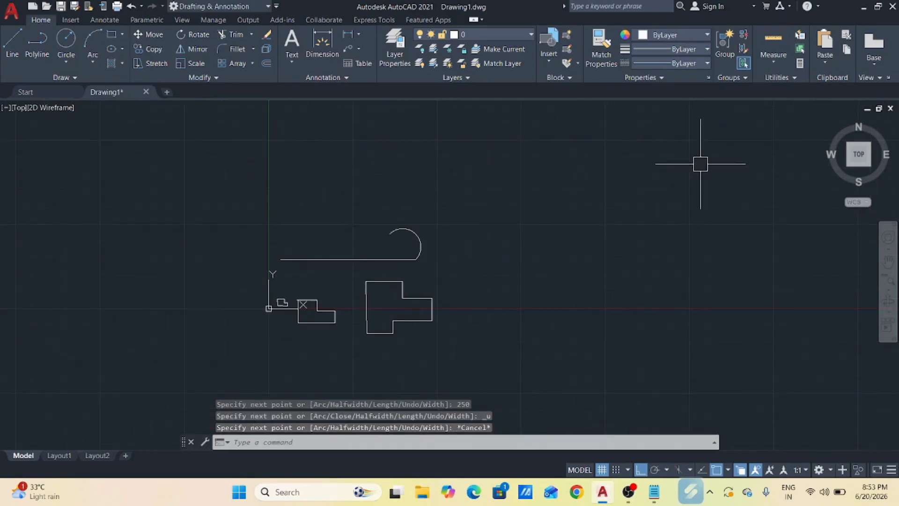
mouse_move(655, 205)
middle_down()
mouse_move(620, 229)
mouse_move(338, 312)
middle_up()
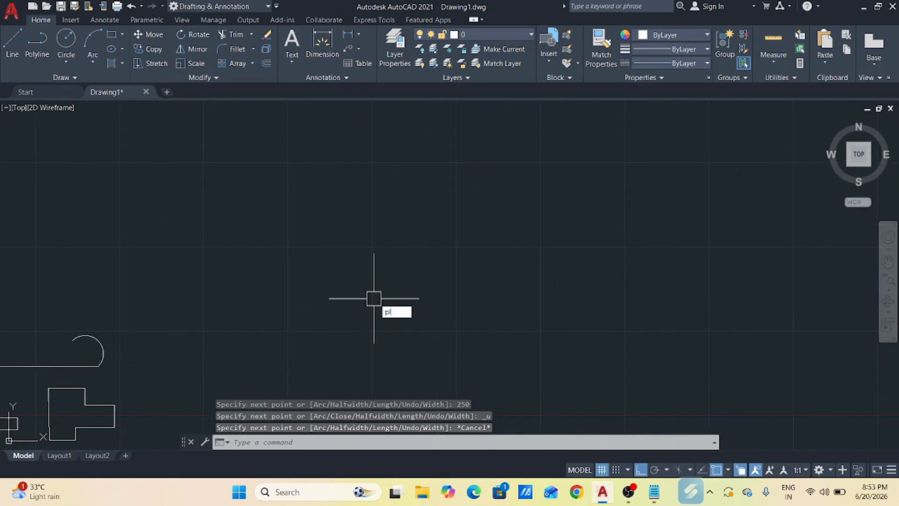
key(Return)
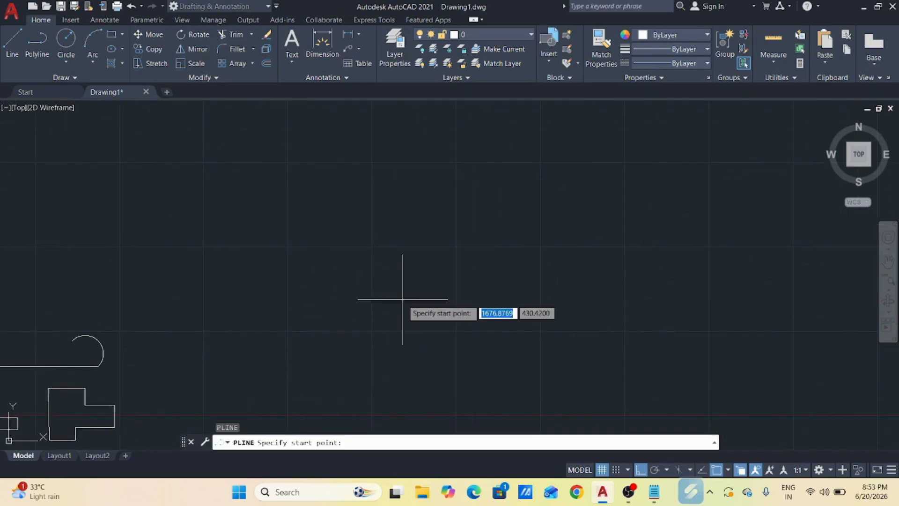
click(402, 300)
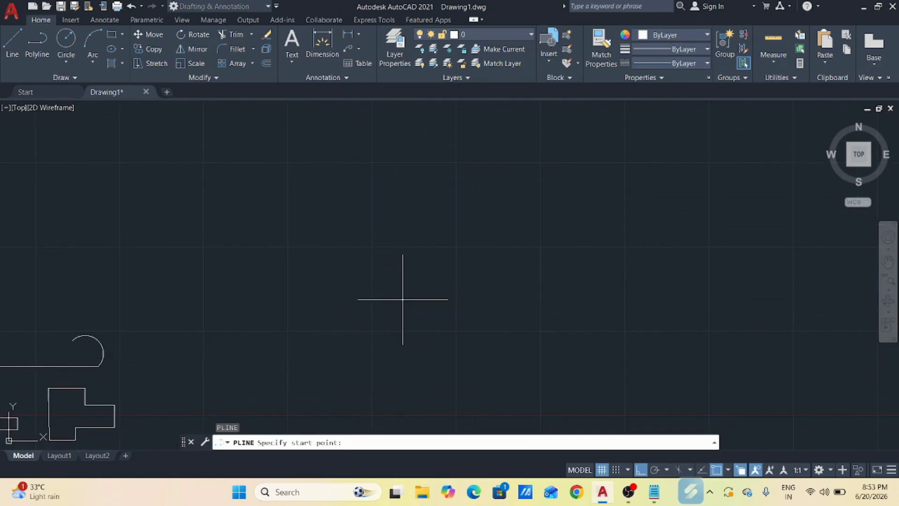
click(334, 286)
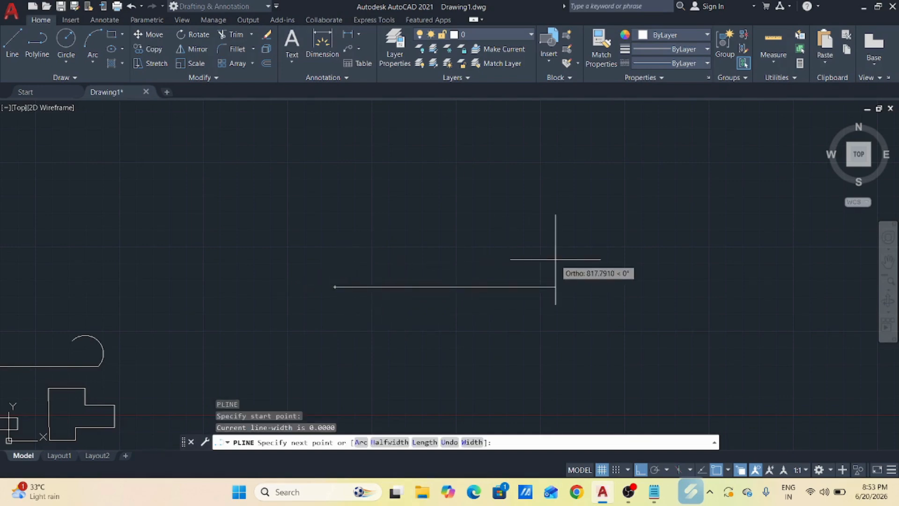
text(150)
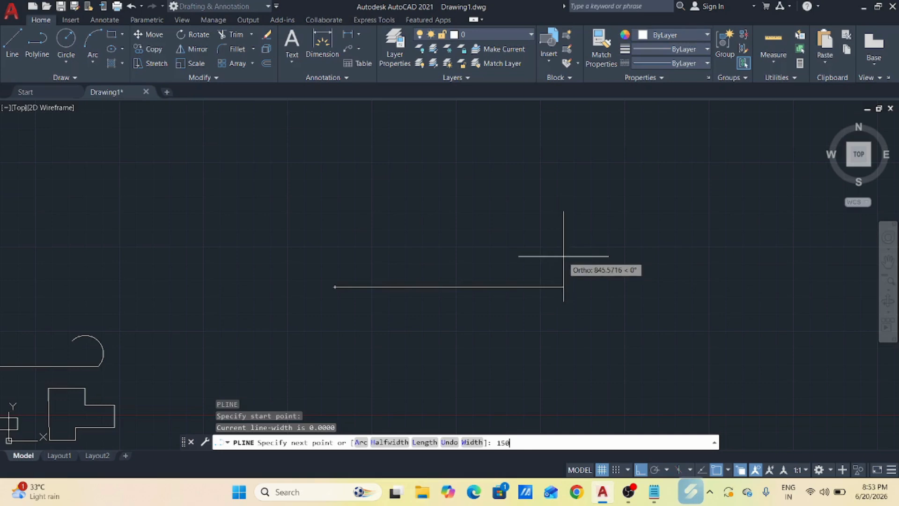
key(Return)
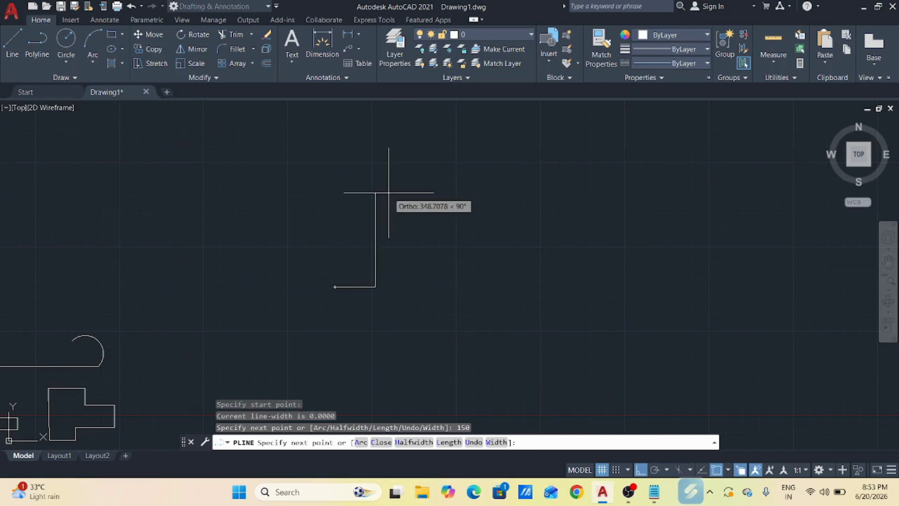
Switch the polyline to Arc mode and add a small semicircle going straight up from the 150-unit segment's end.
key(Return)
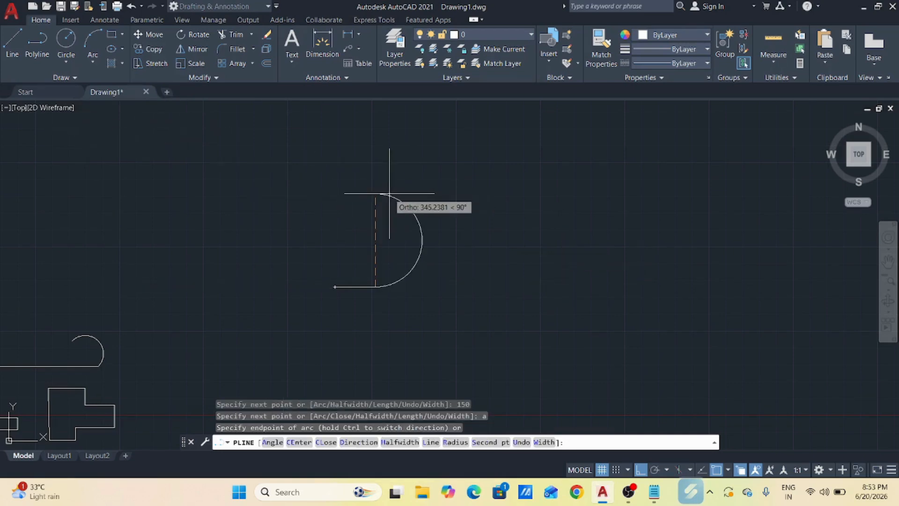
scroll(381, 212, up, 2)
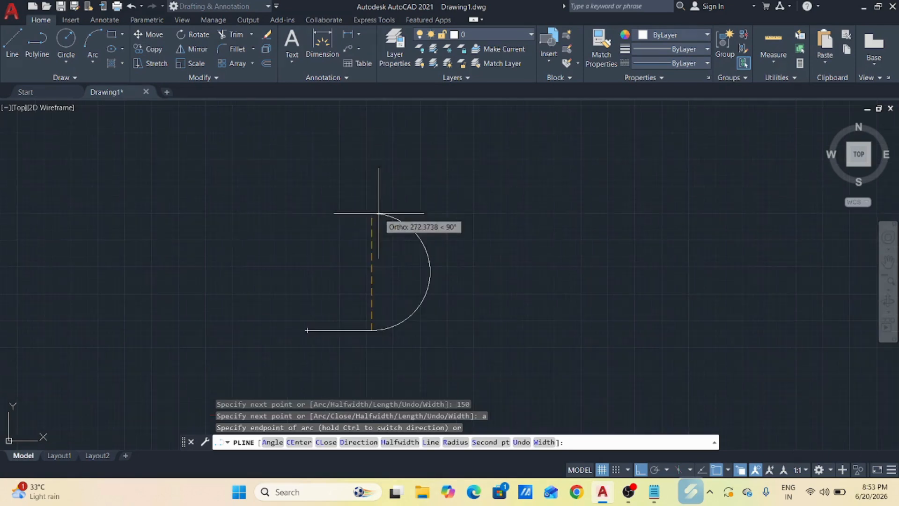
click(372, 286)
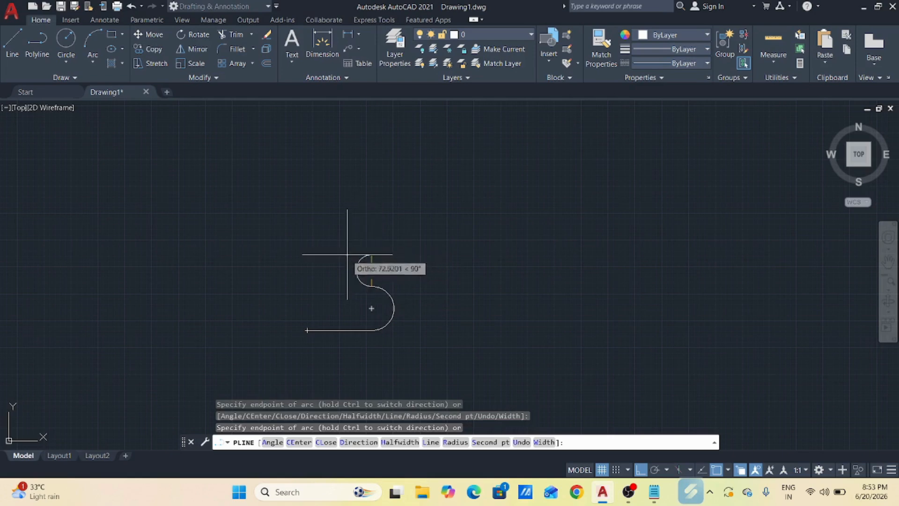
Add a polyline arc with a 45° included angle from the semicircle's end, with Ortho off and its endpoint 450 units away toward the upper left.
scroll(351, 252, up, 2)
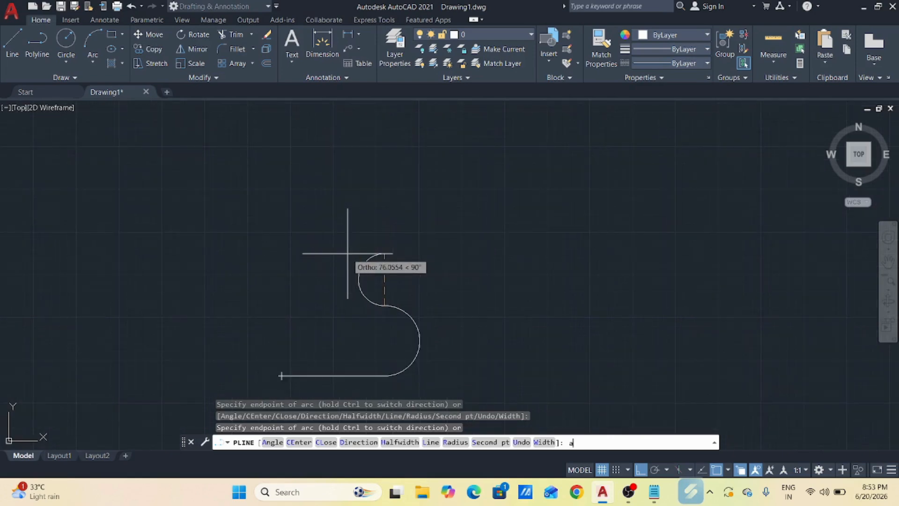
text(a)
key(Return)
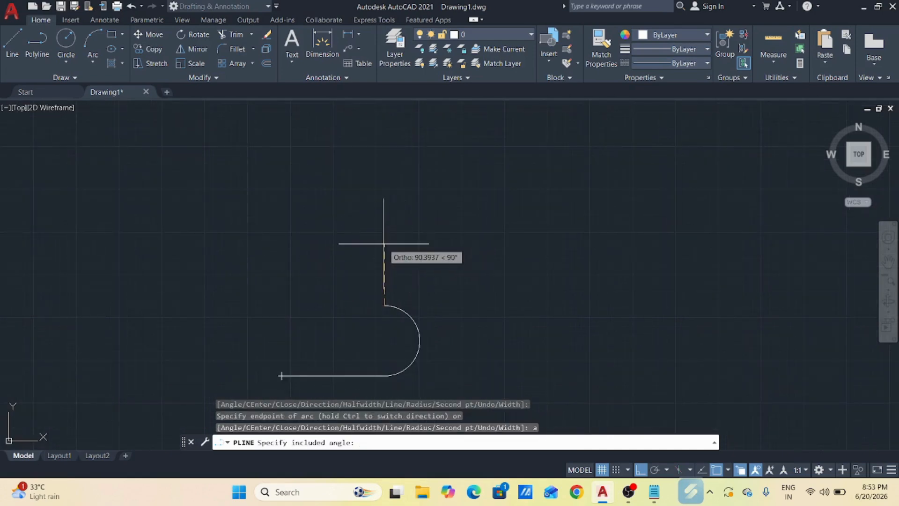
key(Return)
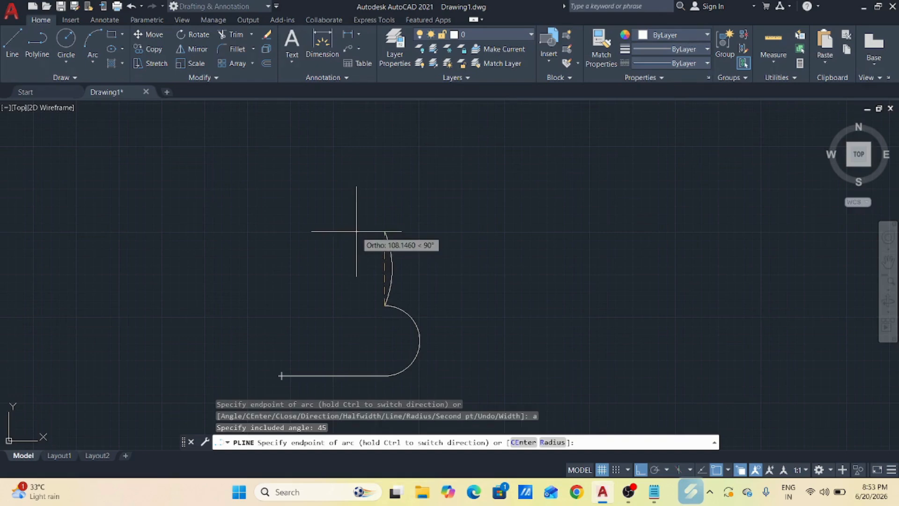
key(F8)
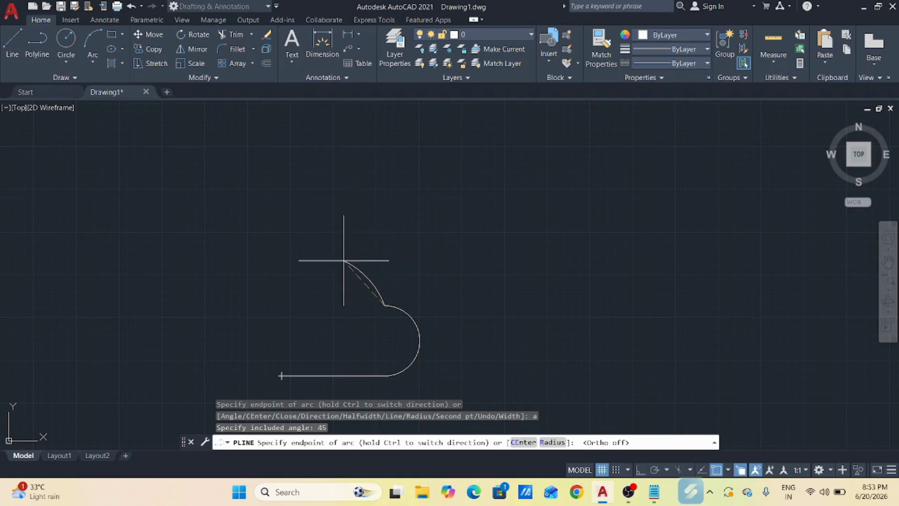
scroll(357, 301, up, 4)
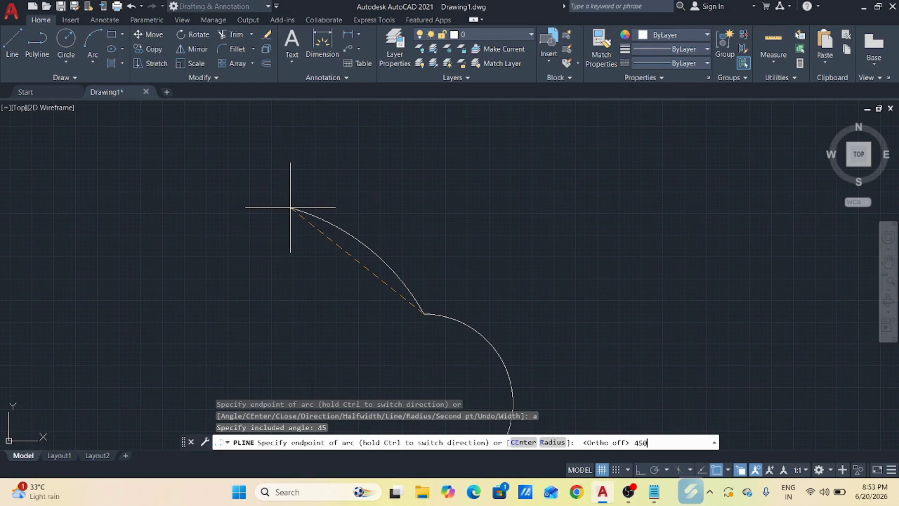
key(Return)
scroll(290, 207, down, 3)
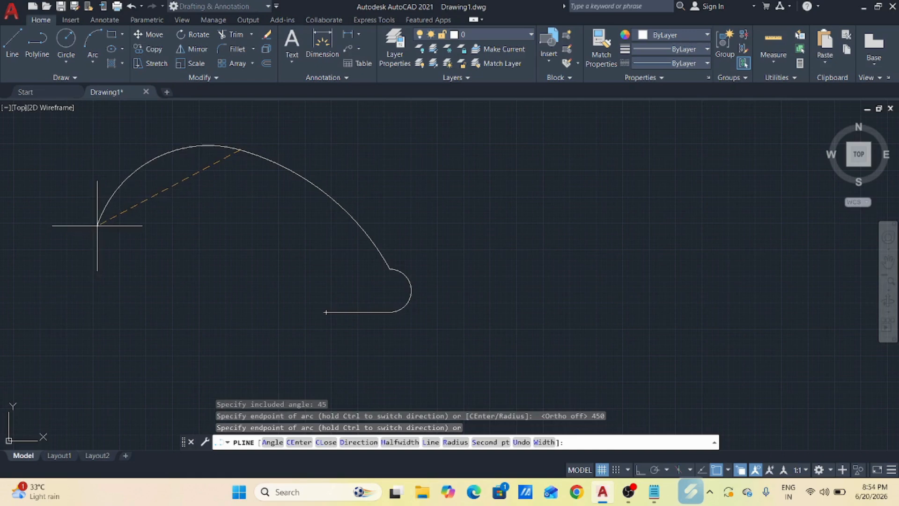
Switch the polyline back to Line mode, turn Ortho on, and draw a vertical segment down from the large arc's end.
key(Return)
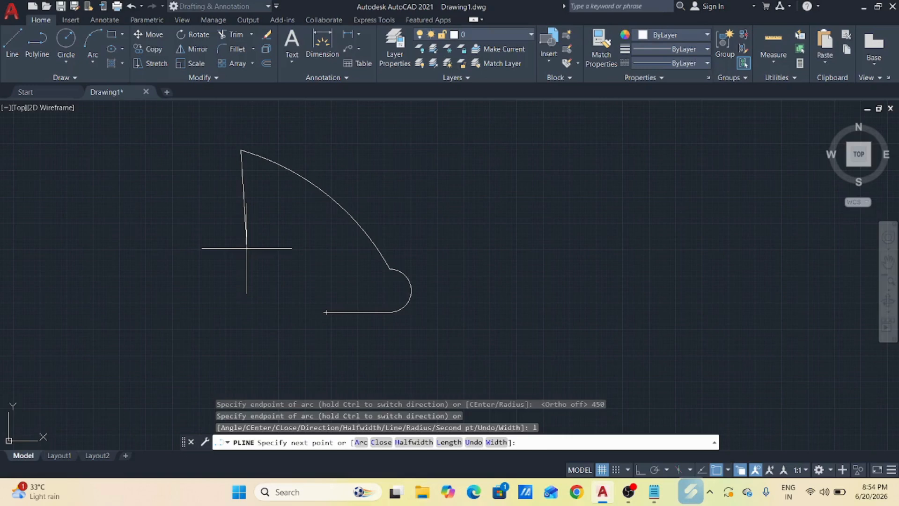
key(F8)
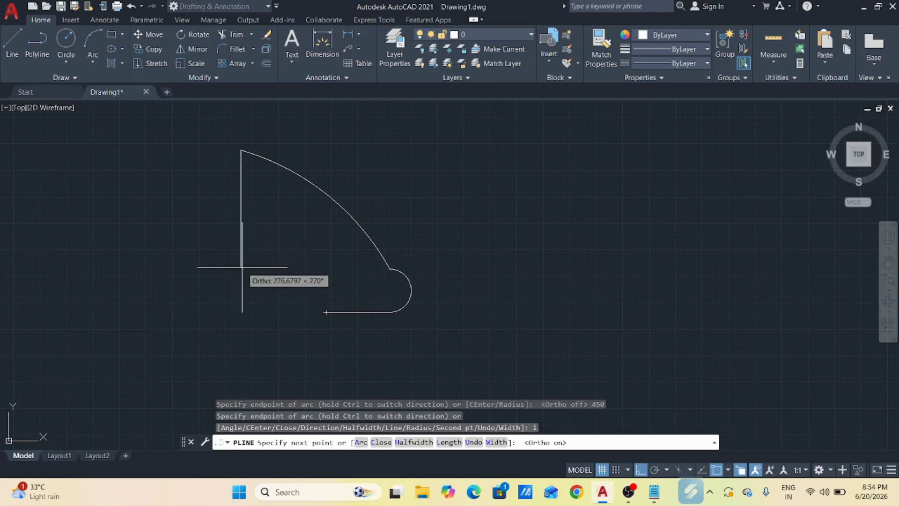
click(237, 236)
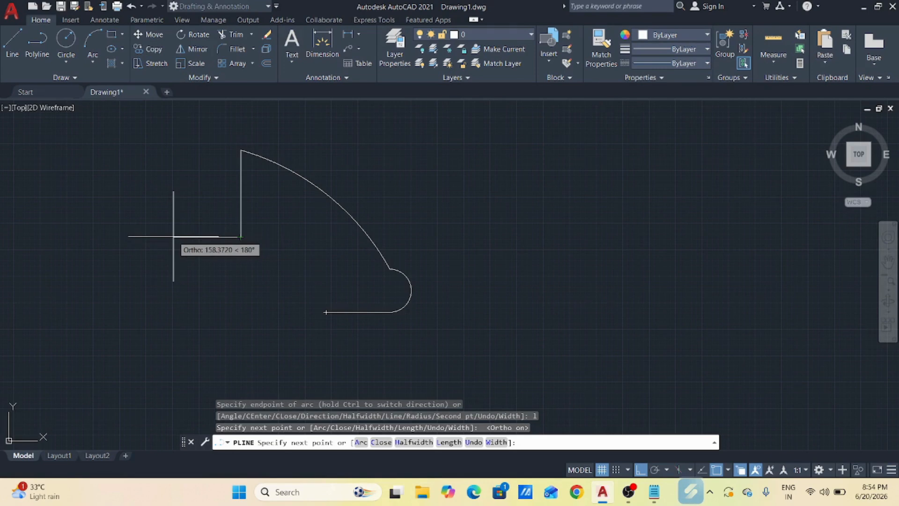
Set the polyline's starting and ending half-widths to 10, and draw one thick segment straight down and another horizontally to the left.
text(h)
key(Return)
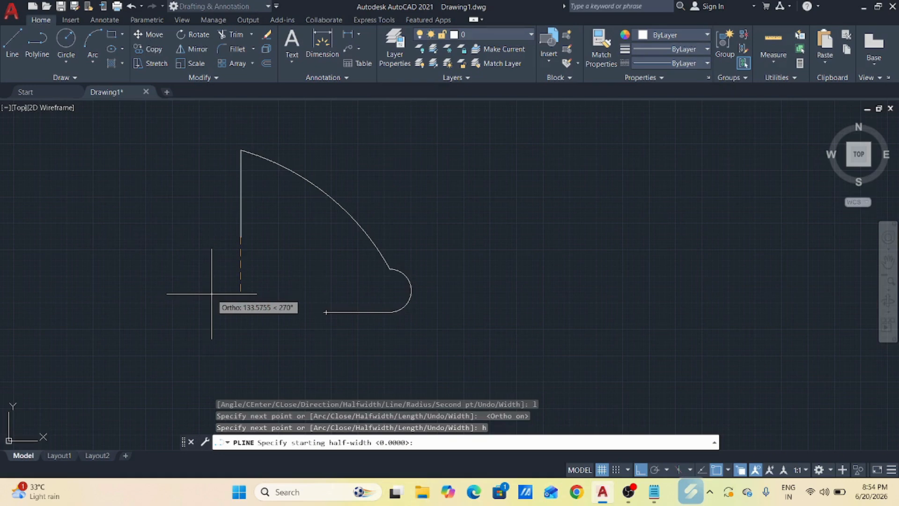
key(Return)
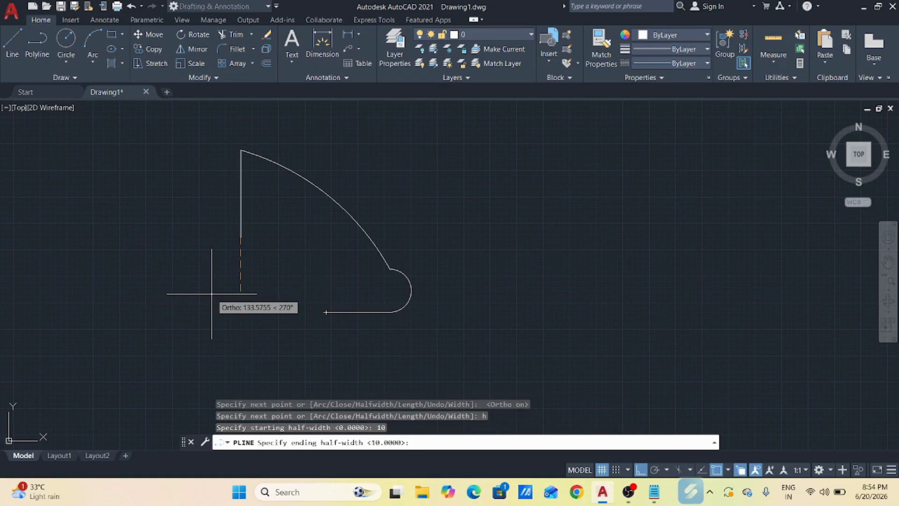
text(10)
key(Return)
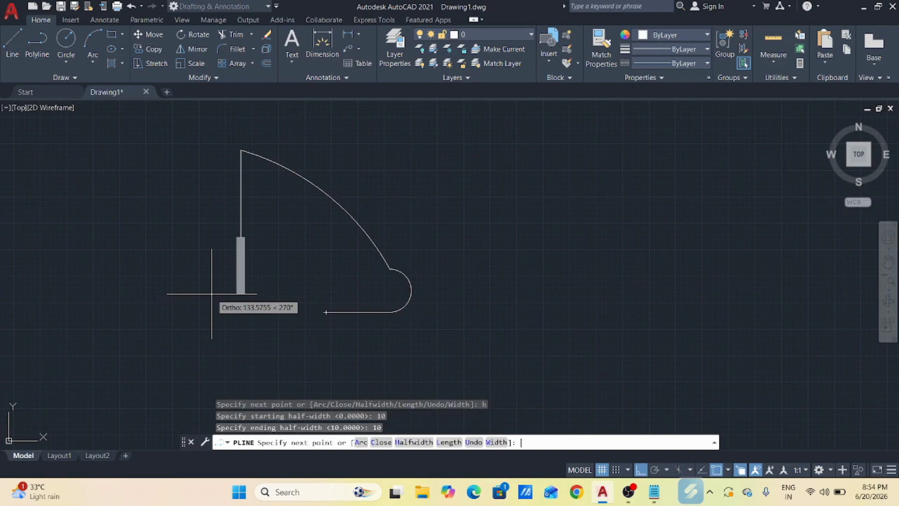
click(231, 308)
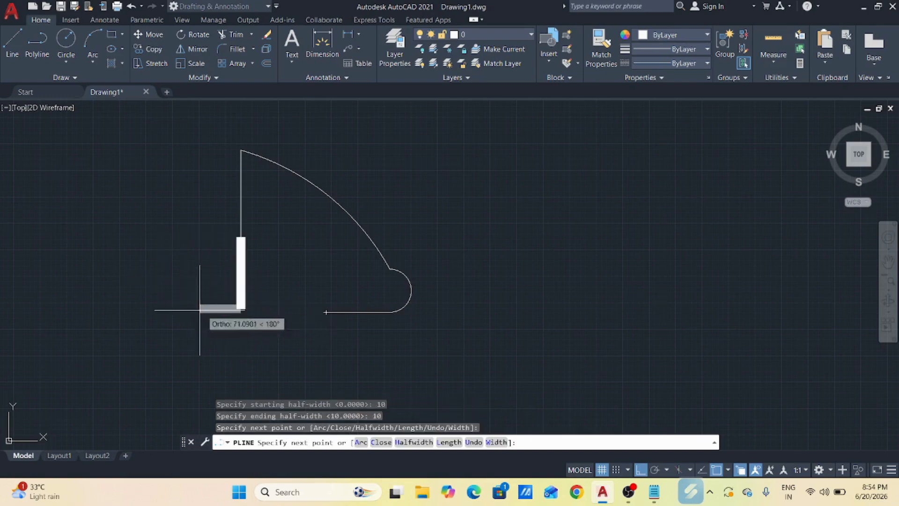
click(124, 311)
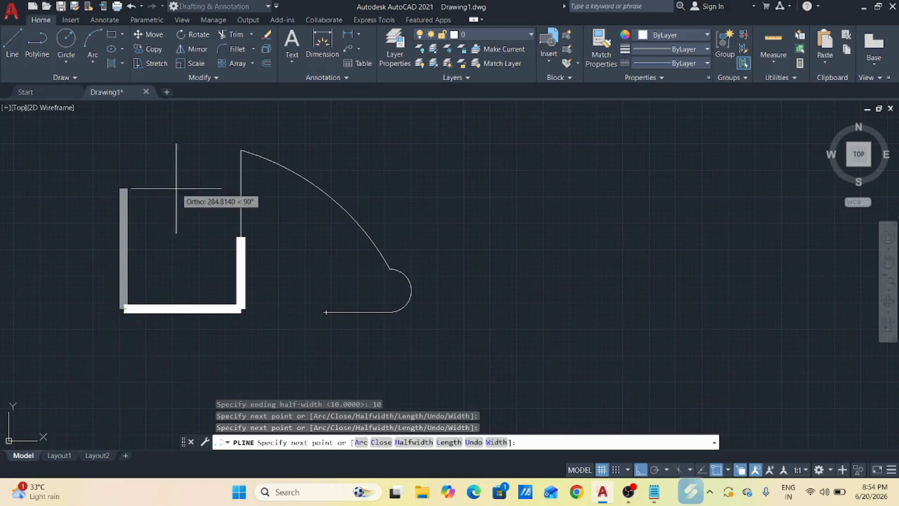
Add a thick semicircular arc about 215 units across, running straight down from the horizontal segment's left end.
scroll(180, 229, down, 2)
scroll(183, 300, up, 2)
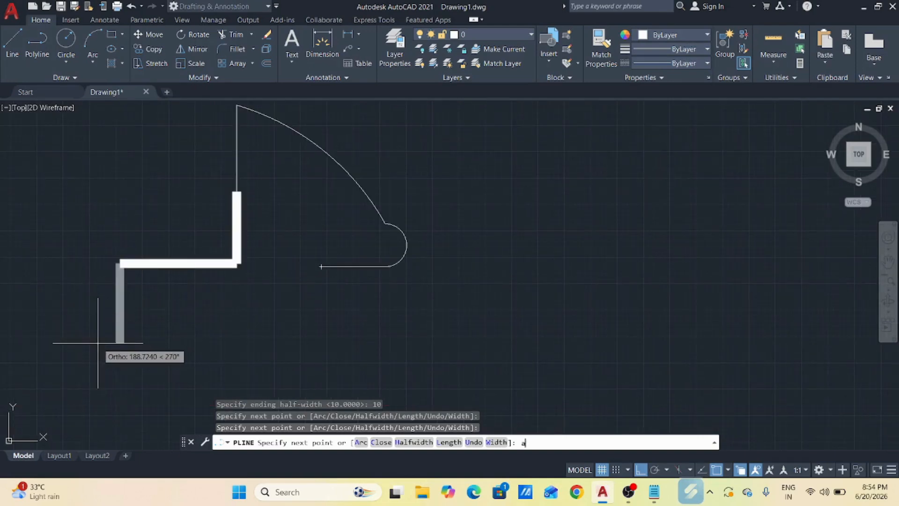
text(a)
key(Return)
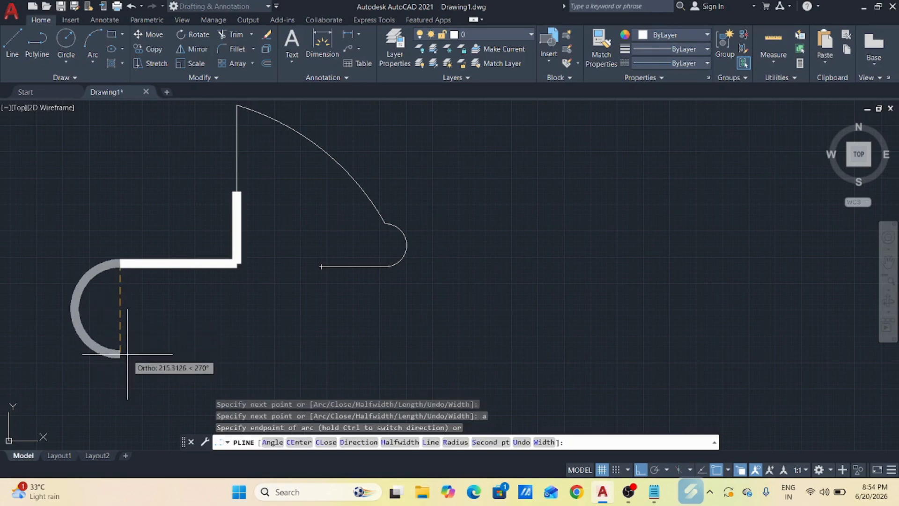
click(127, 354)
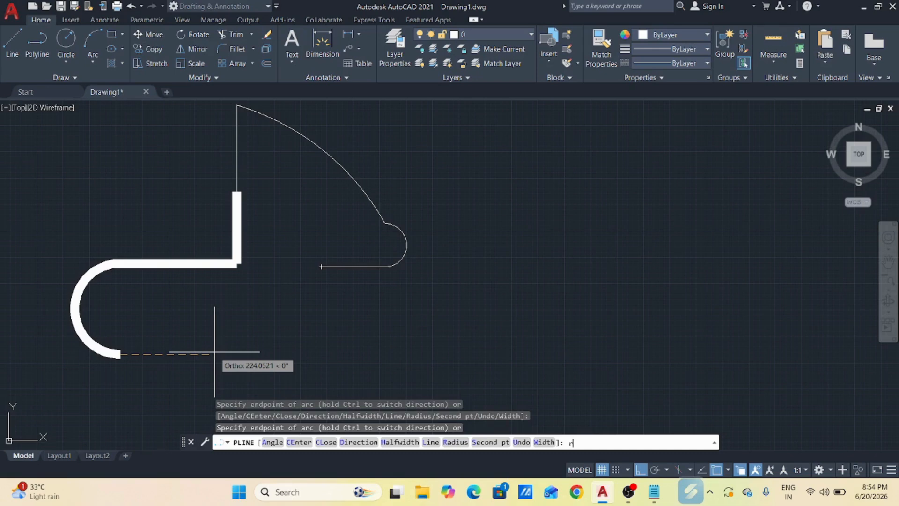
Try a polyline arc of radius 60 ending horizontally to the right of the thick semicircle's end.
key(Return)
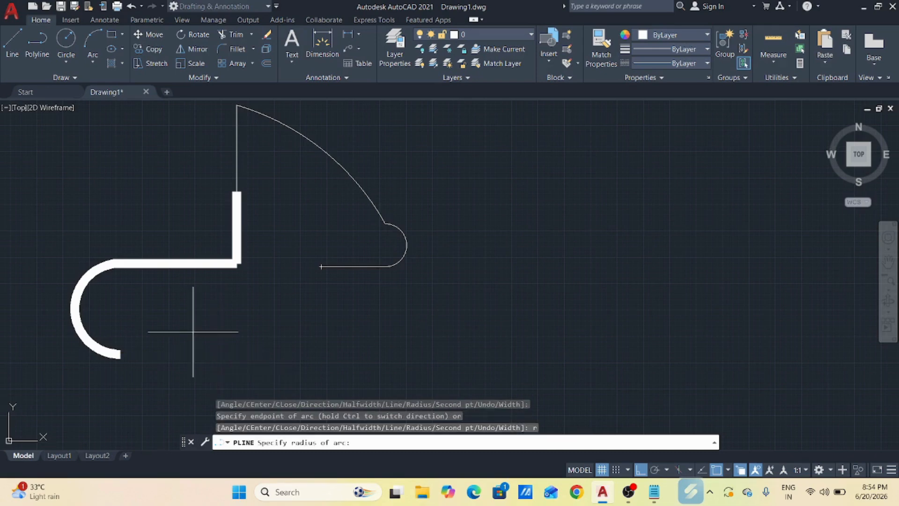
key(Return)
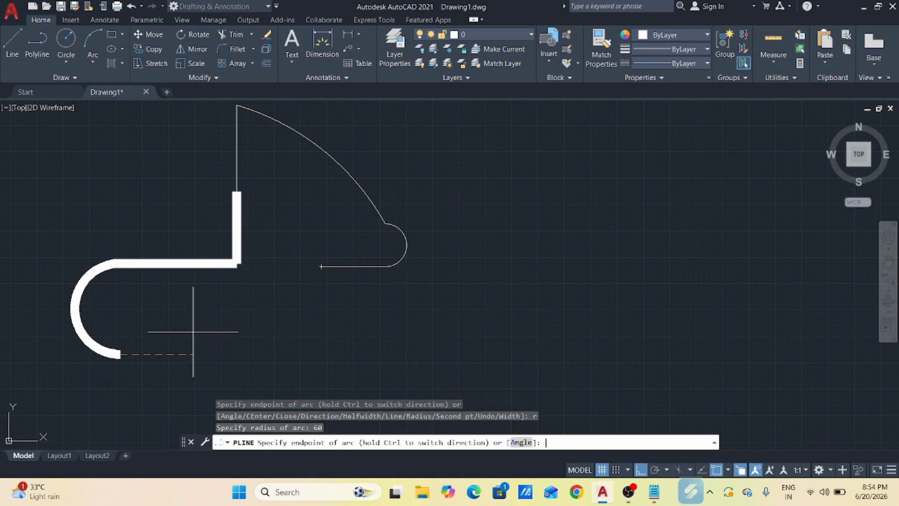
click(195, 354)
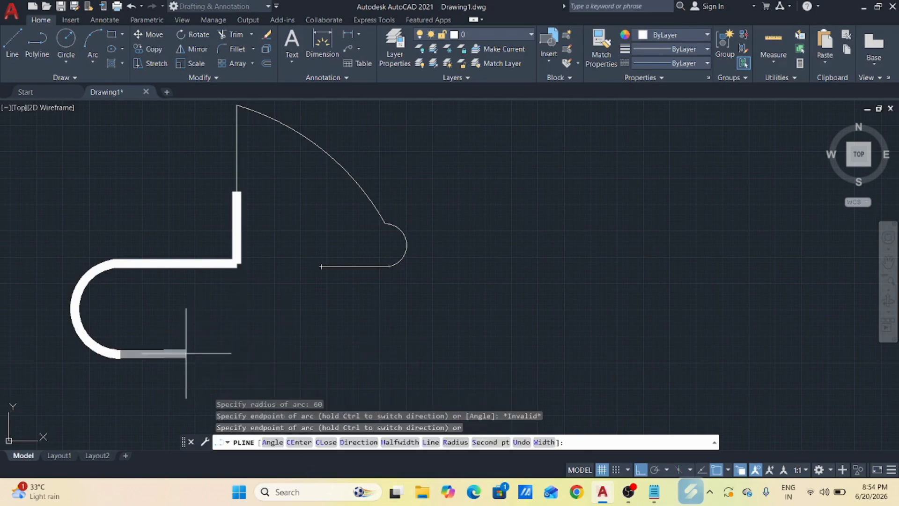
Add a thick curved arc from the semicircle's end, bending right and down to a point below.
scroll(205, 263, down, 3)
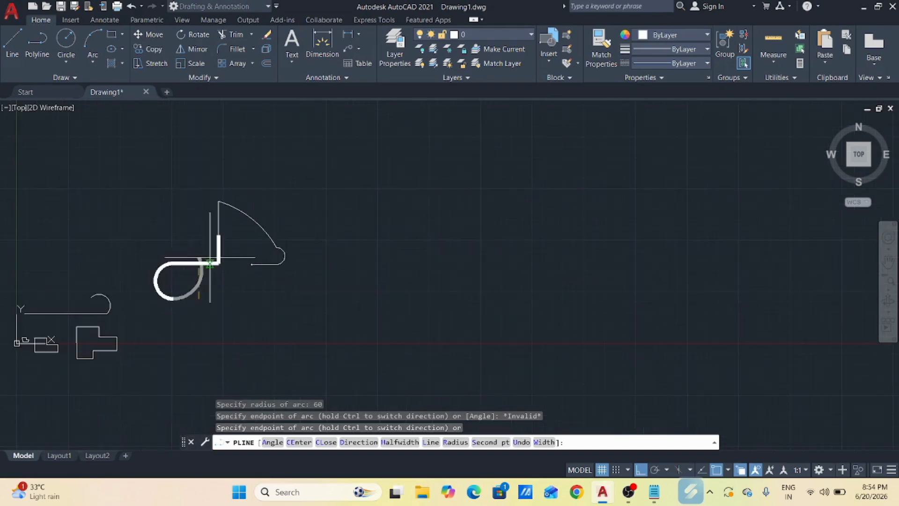
scroll(192, 297, up, 2)
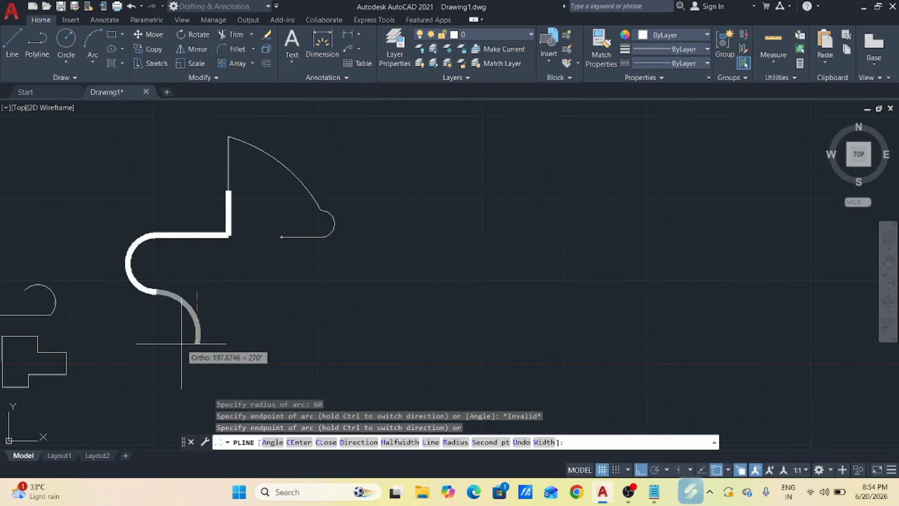
click(197, 341)
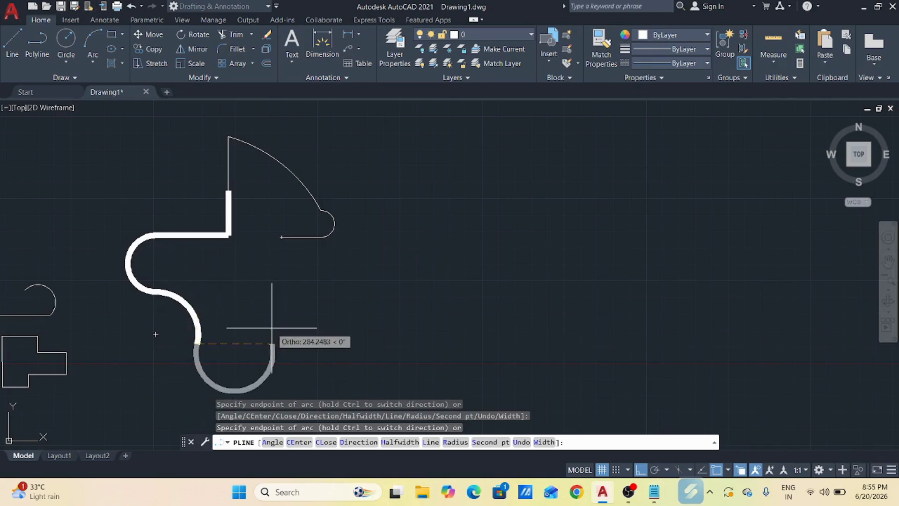
Set the polyline's starting and ending widths to 10, and add a U-shaped arc to the right followed by a shallow arc going up.
key(Return)
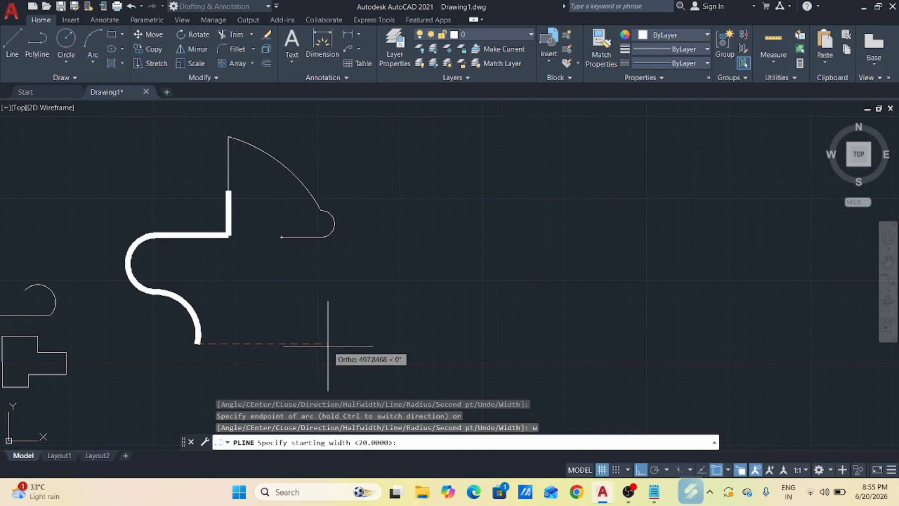
text(10)
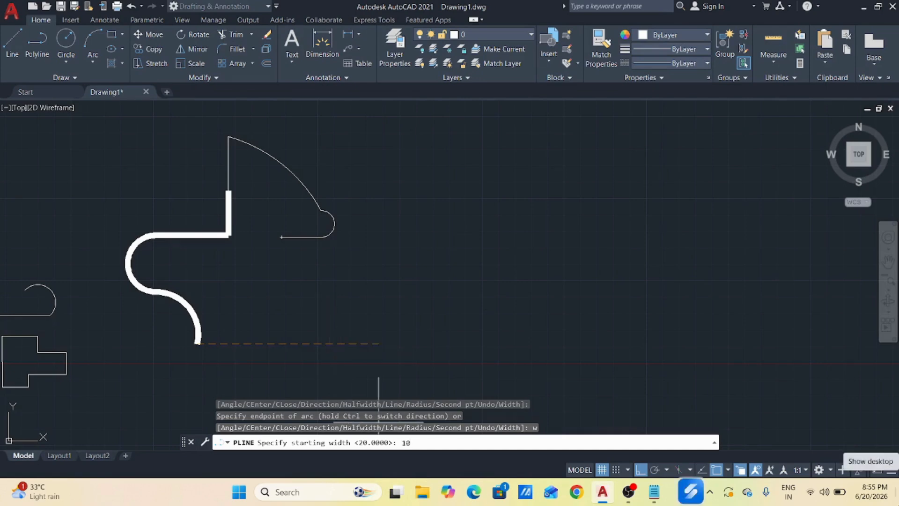
key(Return)
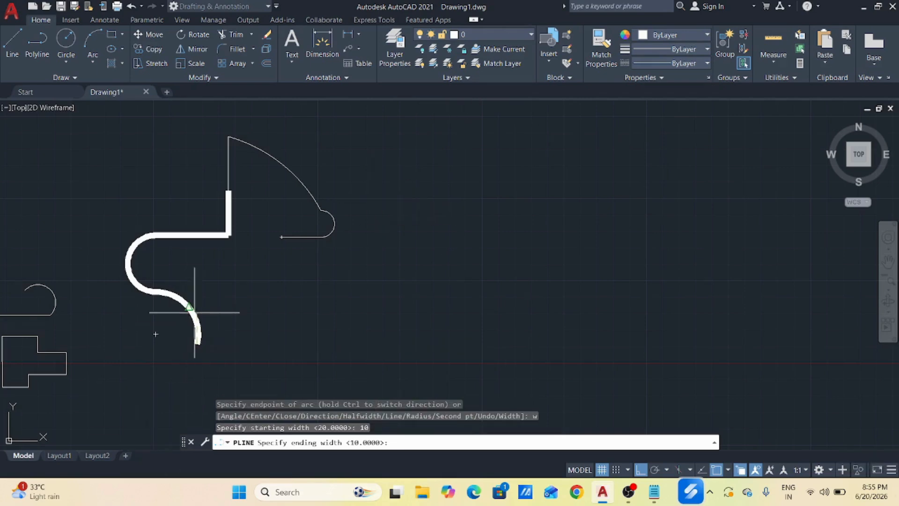
key(Return)
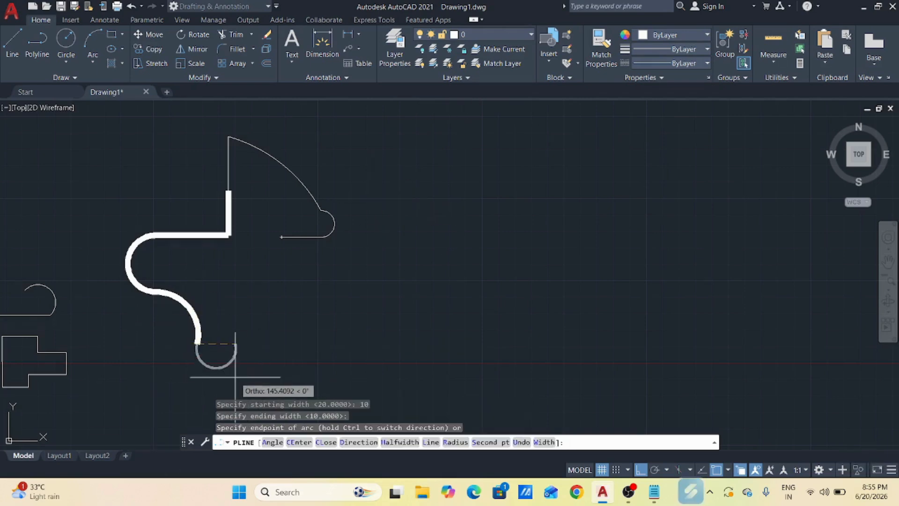
scroll(253, 366, up, 3)
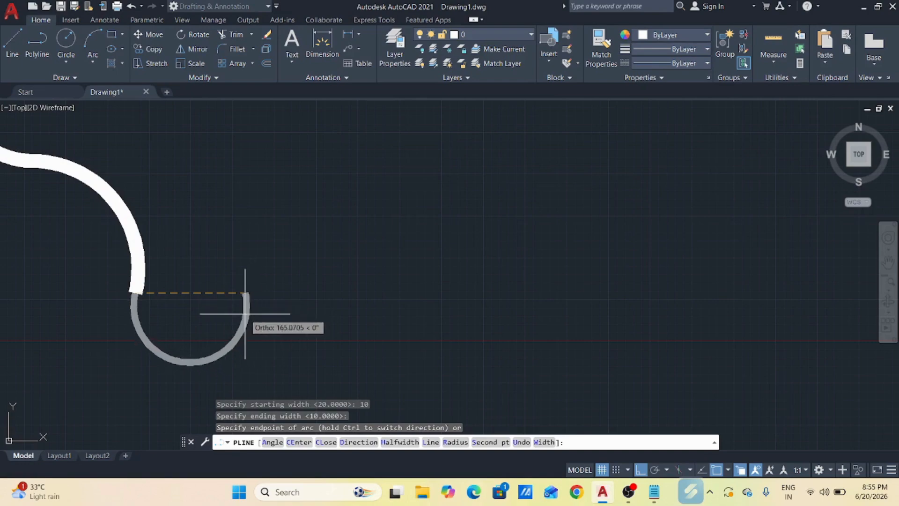
click(234, 320)
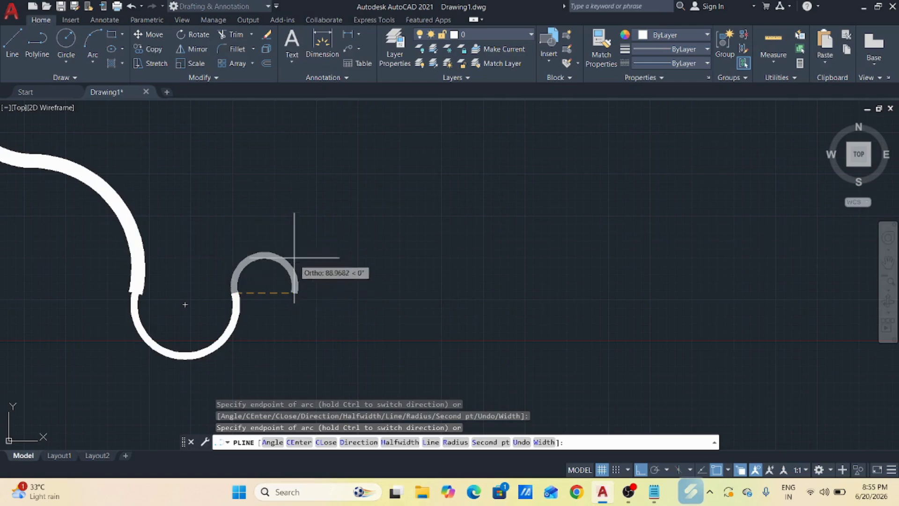
click(237, 212)
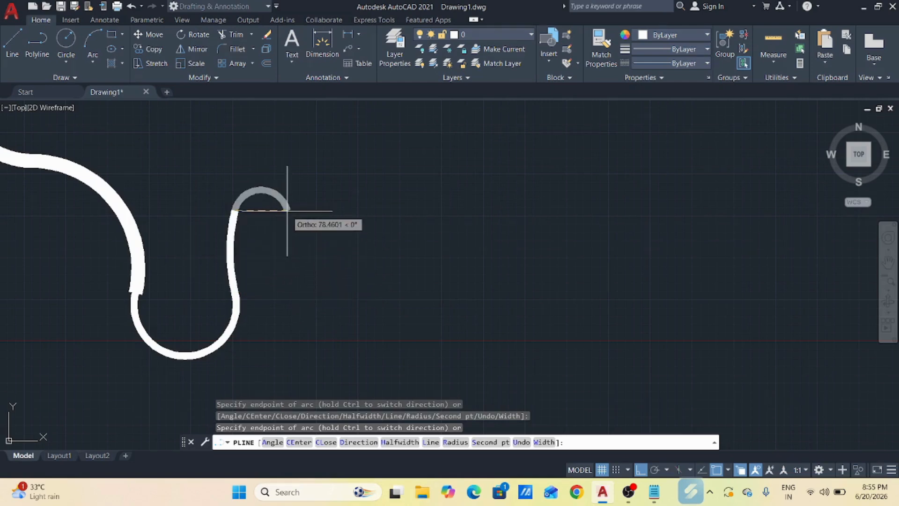
Close the thick polyline with the Close option, running a final arc back to its starting point.
text(c)
key(Return)
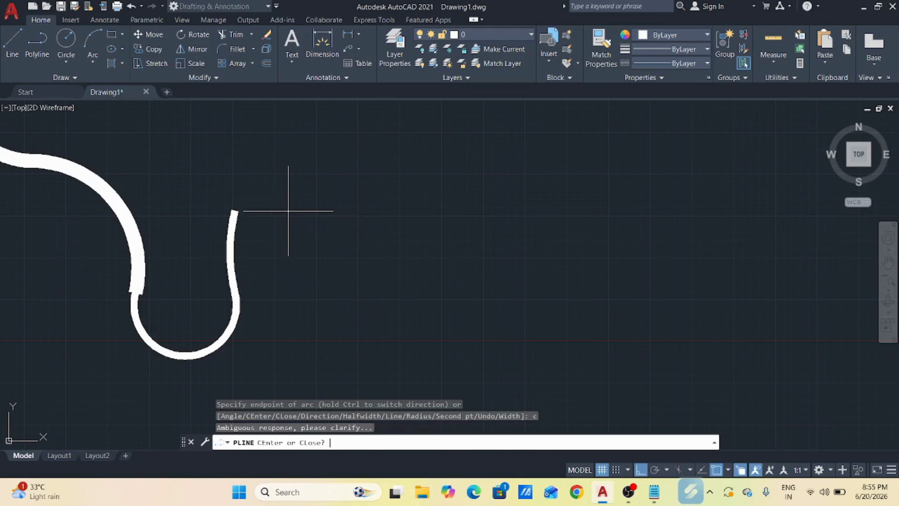
scroll(444, 279, down, 4)
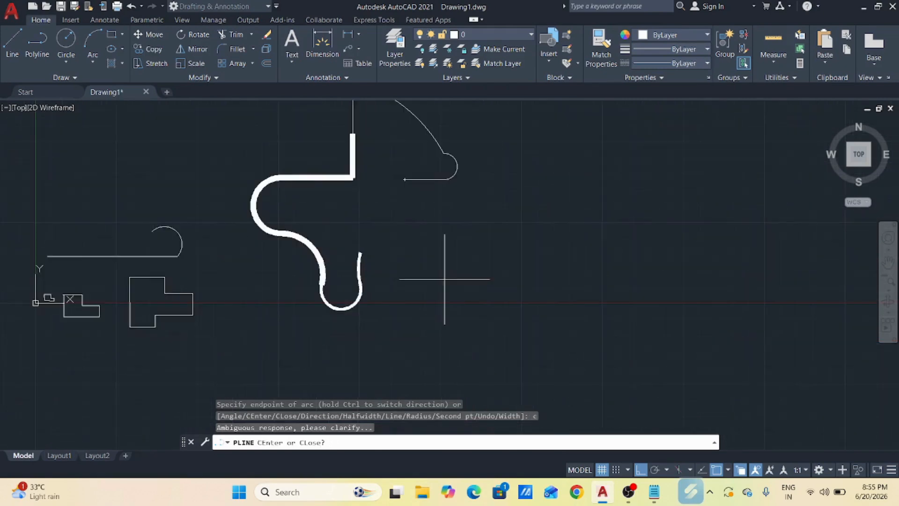
key(Return)
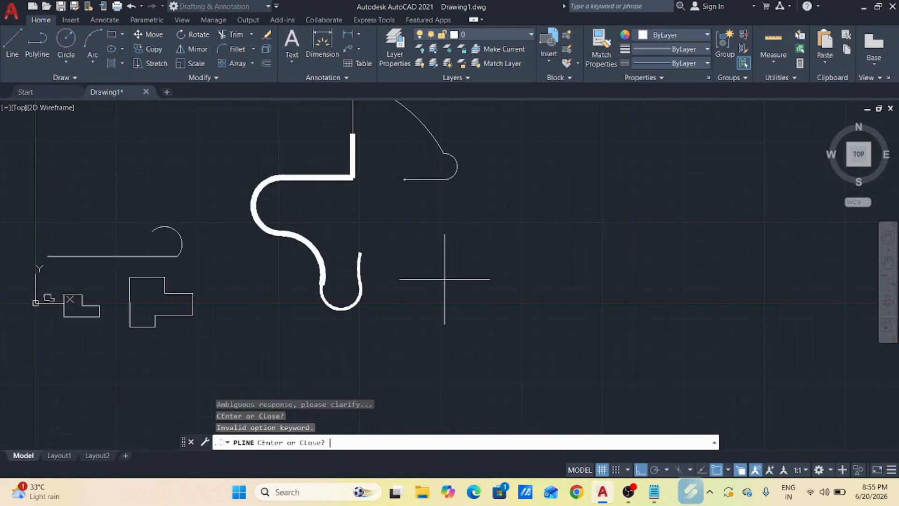
key(Return)
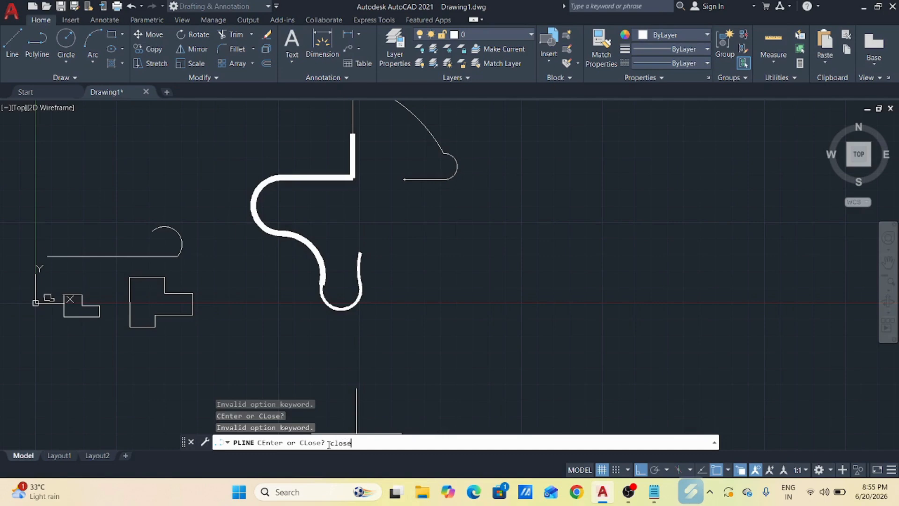
text(close)
key(Return)
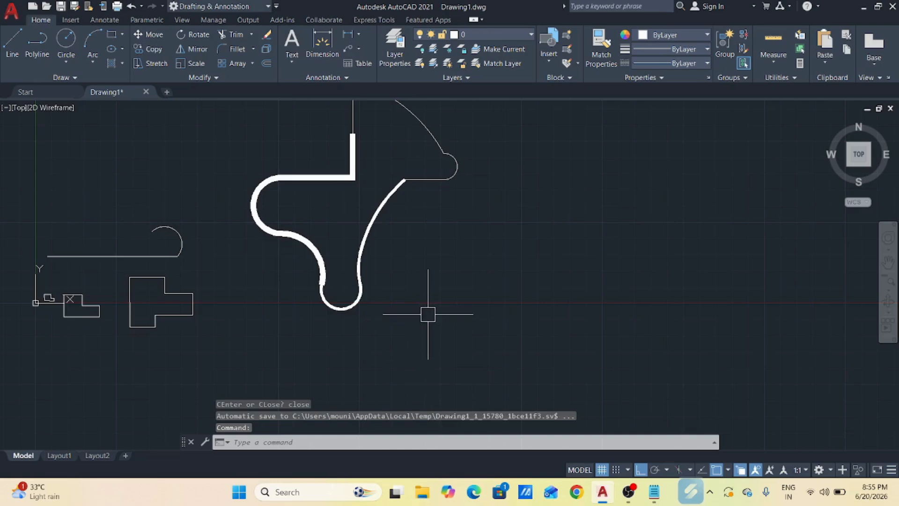
Examine the closed polyline as a whole and the width change where the thick arc meets the U-shaped arc.
scroll(412, 293, up, 1)
scroll(406, 271, up, 1)
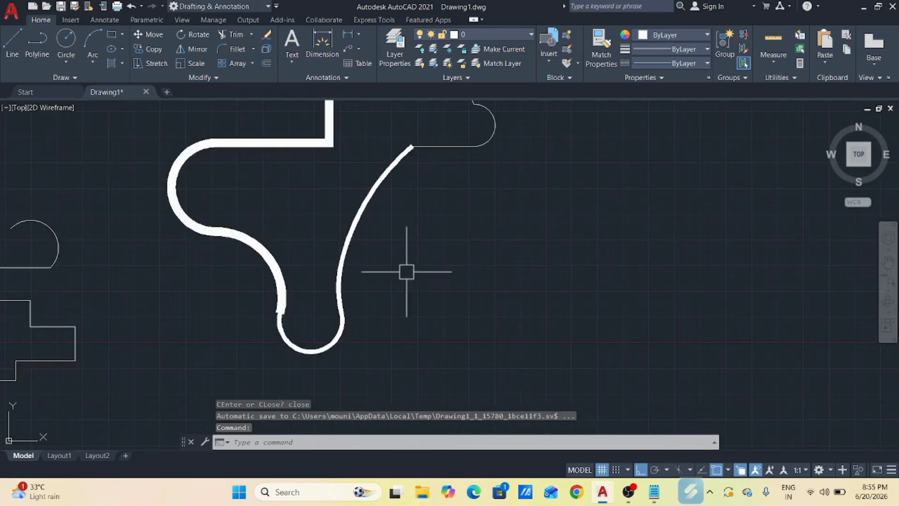
middle_drag(412, 270, 466, 280)
scroll(465, 281, up, 1)
scroll(480, 304, down, 2)
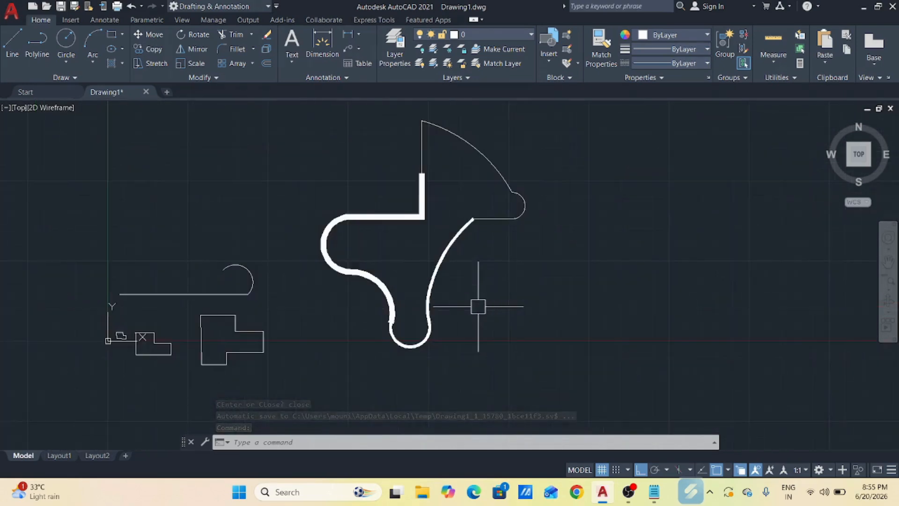
scroll(385, 335, up, 8)
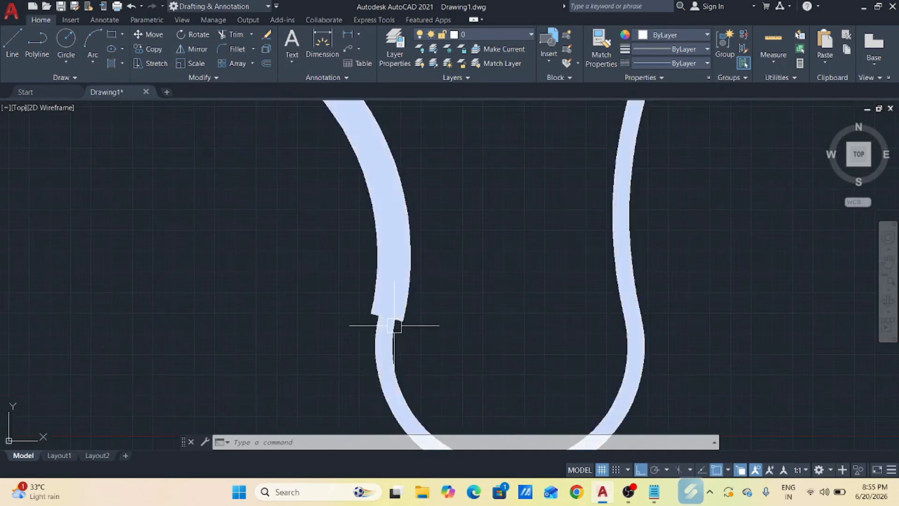
scroll(395, 325, up, 3)
scroll(395, 321, down, 10)
scroll(378, 299, down, 2)
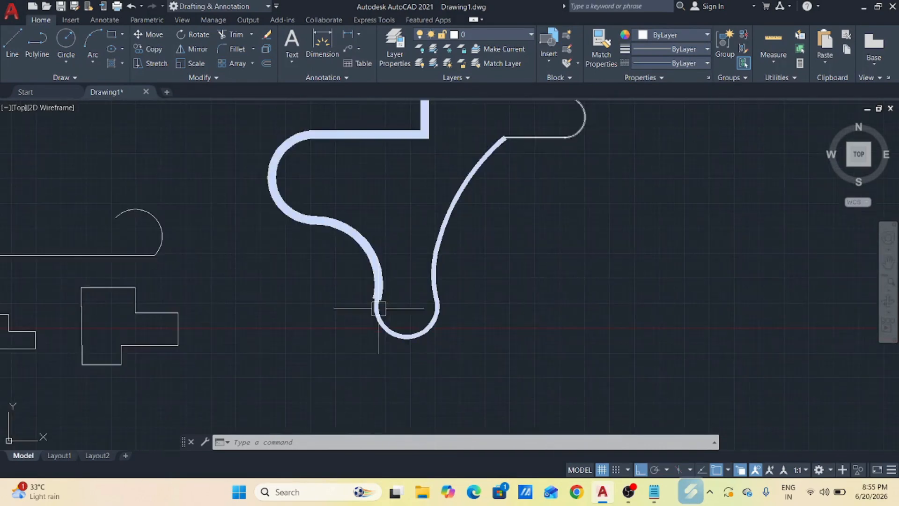
Switch to Paint and draw a horizontal line about 367 px long in the left half of the canvas.
click(285, 491)
text(paint)
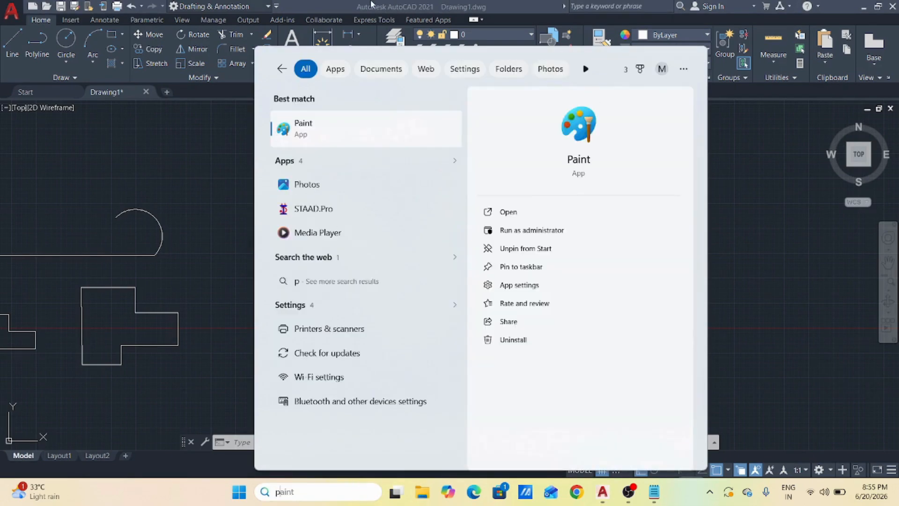
click(341, 136)
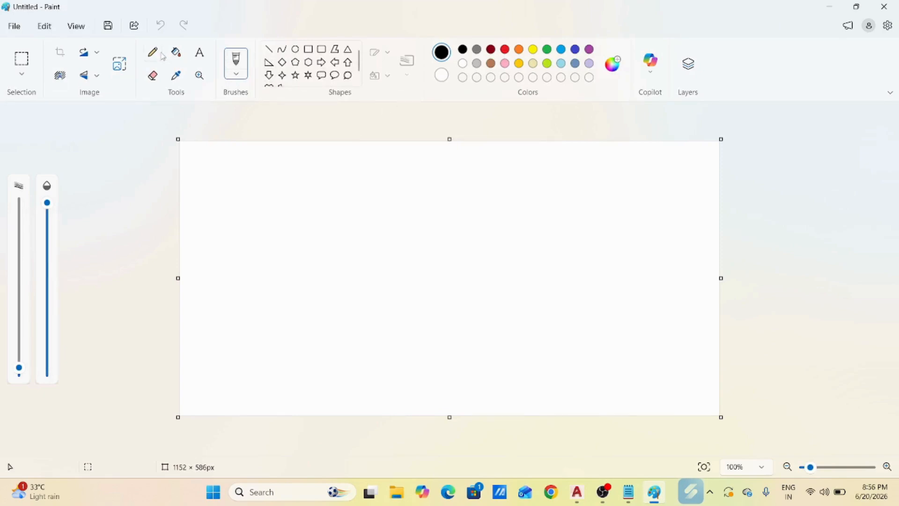
click(270, 49)
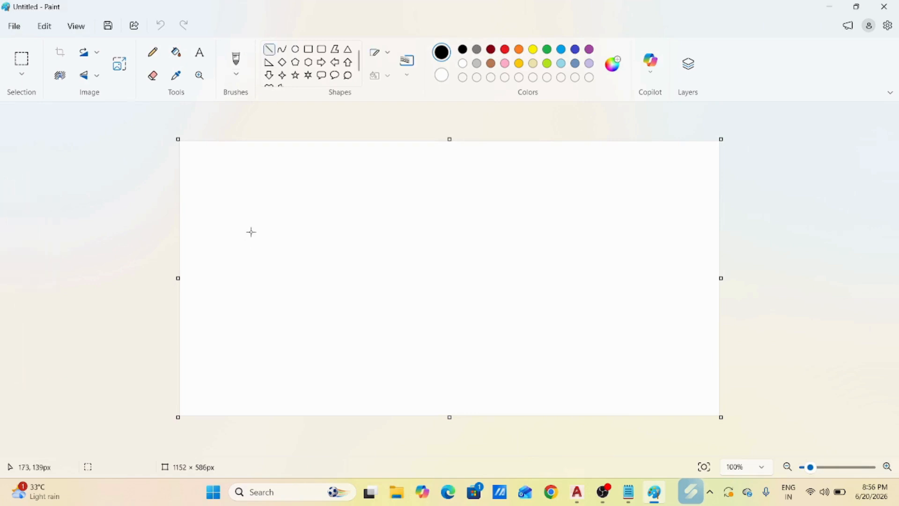
mouse_move(247, 227)
mouse_down()
mouse_move(411, 216)
mouse_move(419, 227)
mouse_up()
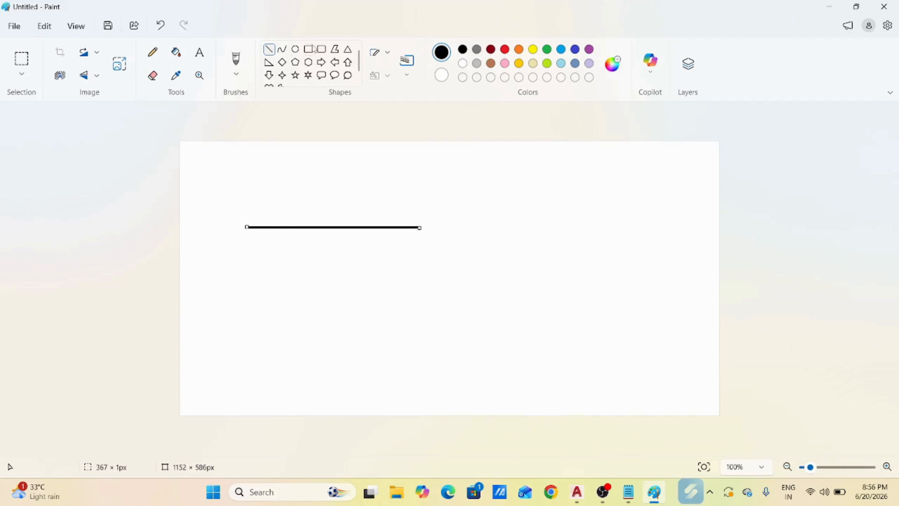
Draw a thin rectangle about 458 × 19 px right of the line and a thicker one about 479 × 57 px below the line.
click(310, 49)
drag(452, 242, 668, 252)
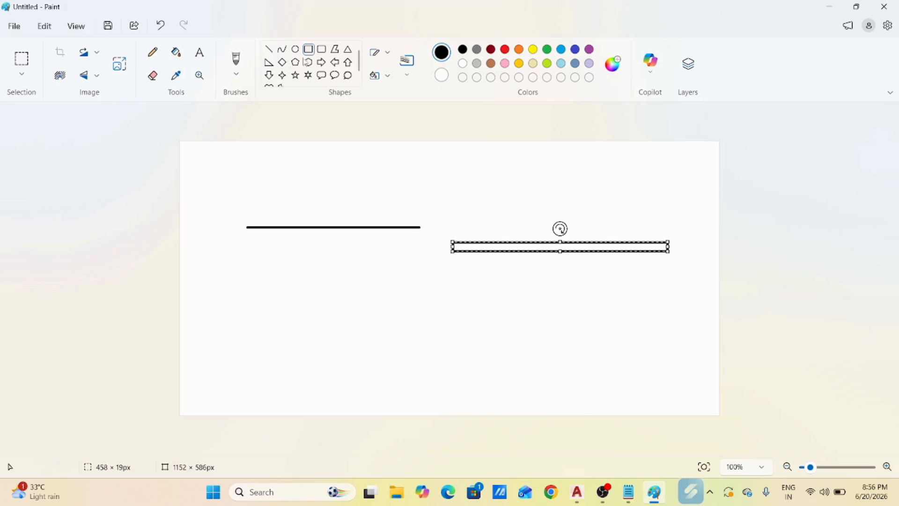
click(298, 106)
drag(226, 284, 452, 310)
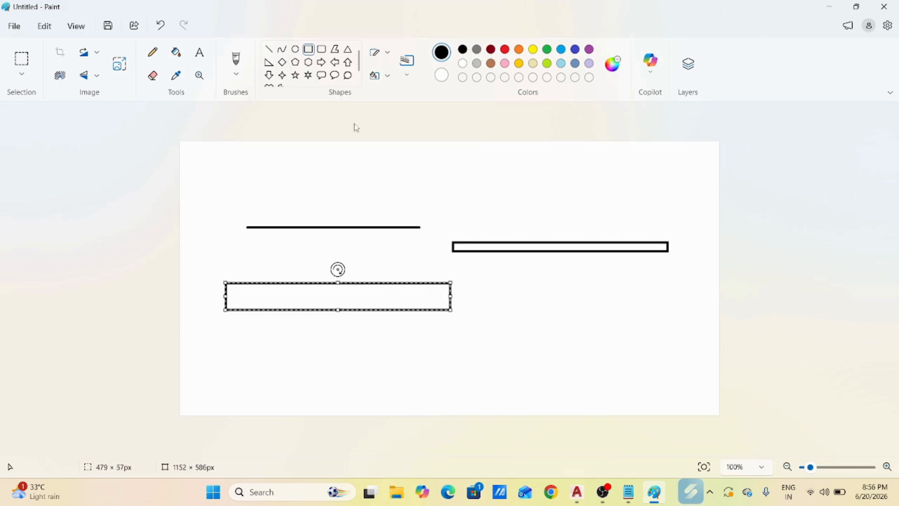
click(303, 227)
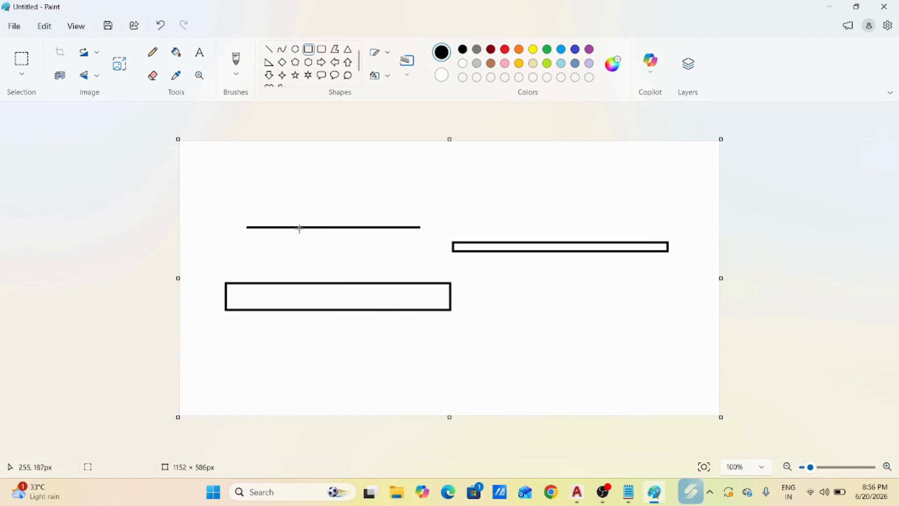
drag(300, 228, 287, 269)
key(Escape)
drag(225, 297, 393, 288)
key(Escape)
Draw a straight centre line lengthwise through the thick rectangle and another through the thin rectangle.
click(269, 49)
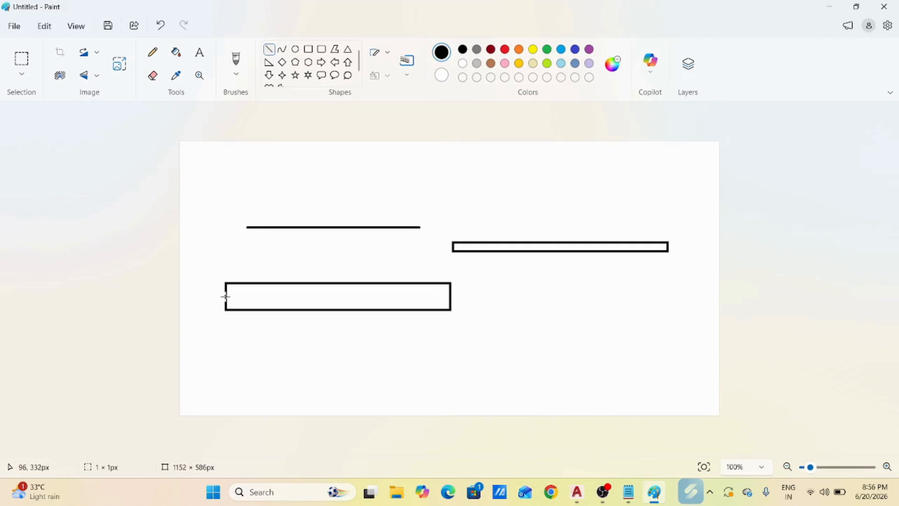
drag(225, 297, 449, 296)
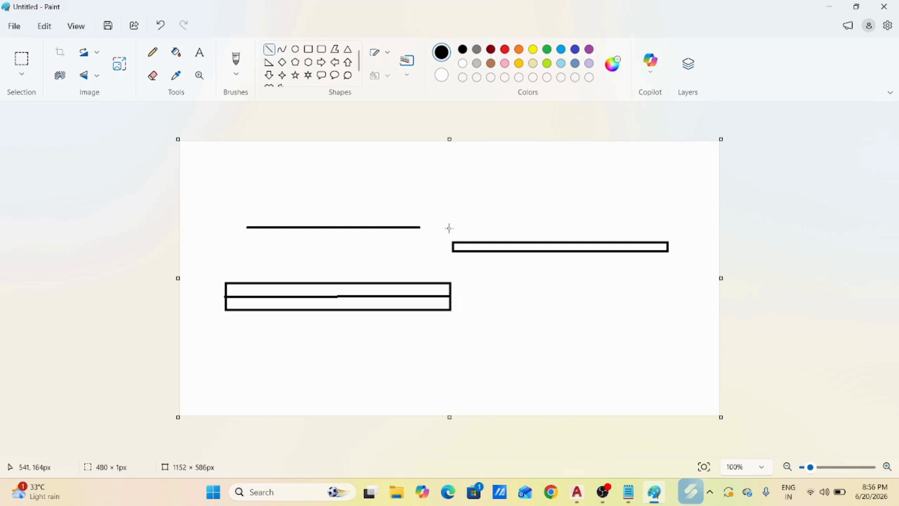
drag(452, 249, 669, 246)
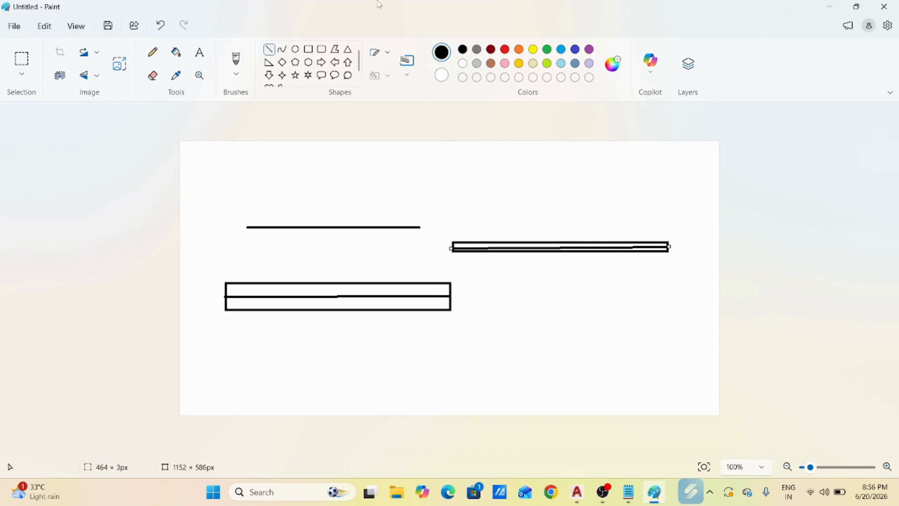
Brush dimension marks at the thick rectangle's left end, and write H.W above it and W below it.
click(234, 61)
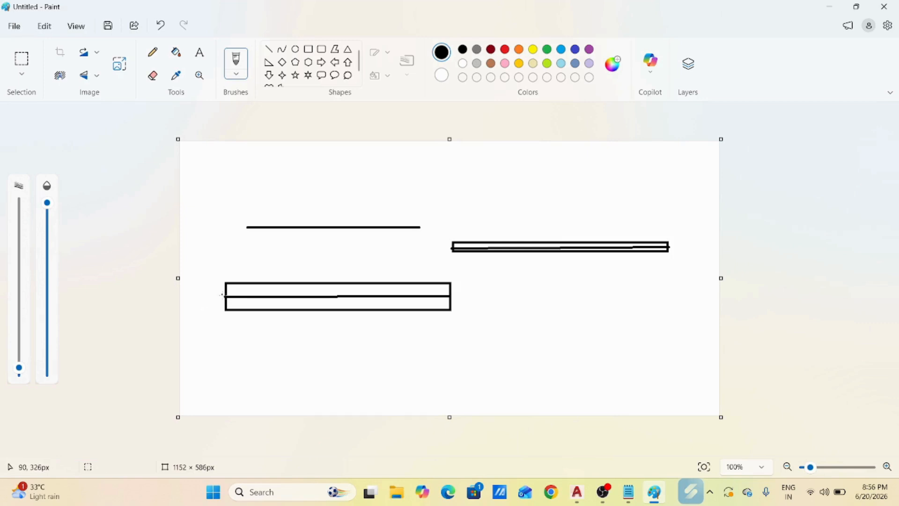
mouse_move(223, 296)
mouse_down()
mouse_move(200, 295)
mouse_move(215, 278)
mouse_move(199, 280)
mouse_up()
drag(226, 310, 195, 310)
mouse_move(211, 280)
mouse_down()
mouse_move(211, 316)
mouse_move(193, 313)
mouse_move(206, 311)
mouse_move(203, 290)
mouse_move(217, 269)
mouse_move(238, 272)
mouse_move(244, 244)
mouse_up()
mouse_move(237, 337)
mouse_down()
mouse_move(246, 349)
mouse_move(256, 333)
mouse_up()
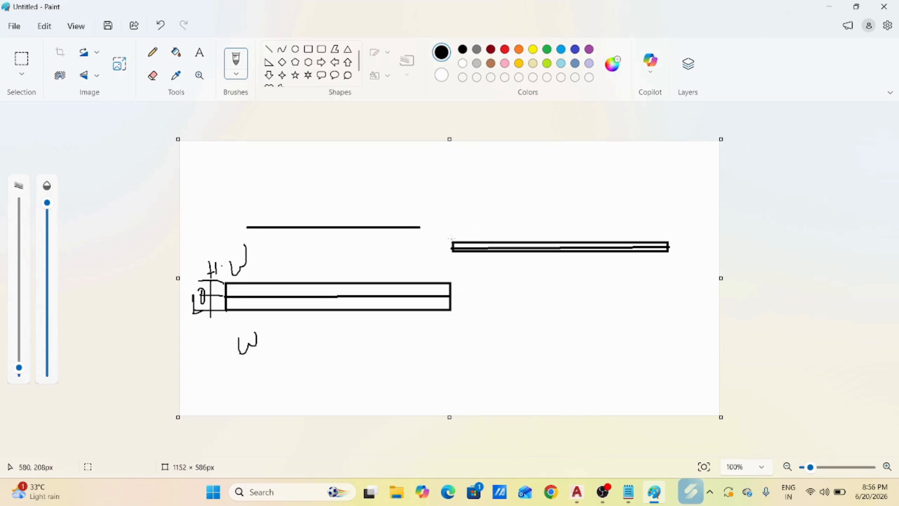
Mark the thin rectangle's full width as 10 with a W below it, and add arrows in both halves of the thick rectangle.
mouse_move(452, 242)
mouse_down()
mouse_move(419, 241)
mouse_move(435, 251)
mouse_up()
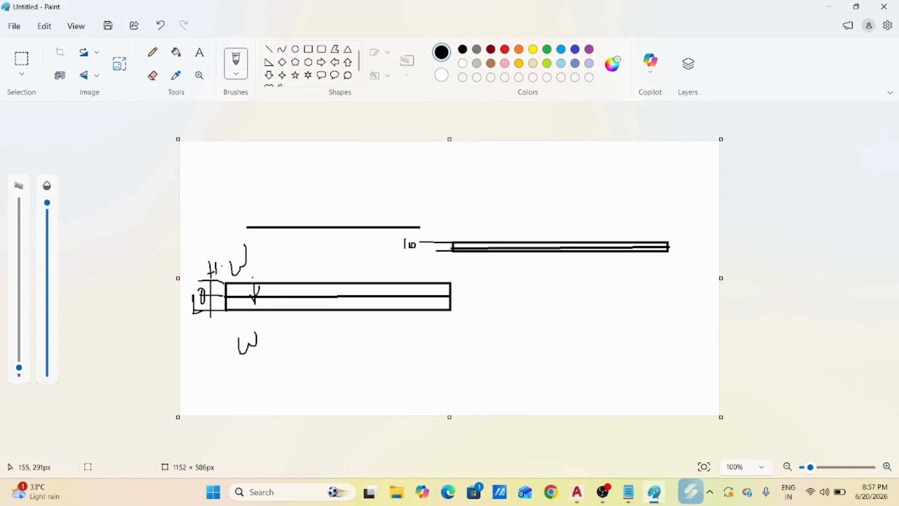
drag(273, 301, 277, 311)
mouse_move(539, 283)
mouse_down()
mouse_move(542, 300)
mouse_move(556, 277)
mouse_up()
Sketch three parallel freehand lines below the thin rectangle, marking each gap as 5 and the overall width as 10.
drag(508, 348, 705, 348)
drag(504, 336, 712, 344)
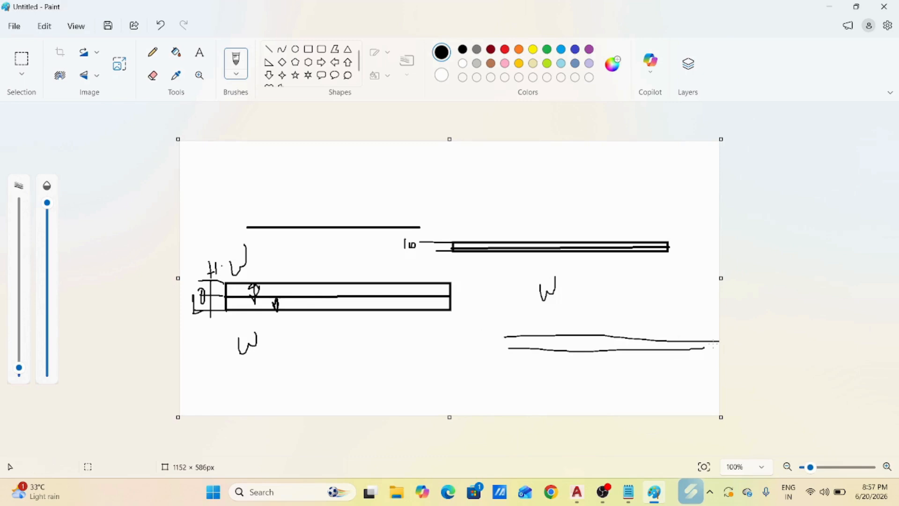
mouse_move(520, 334)
mouse_down()
mouse_move(527, 357)
mouse_move(543, 333)
mouse_up()
drag(509, 362, 718, 365)
drag(583, 363, 597, 365)
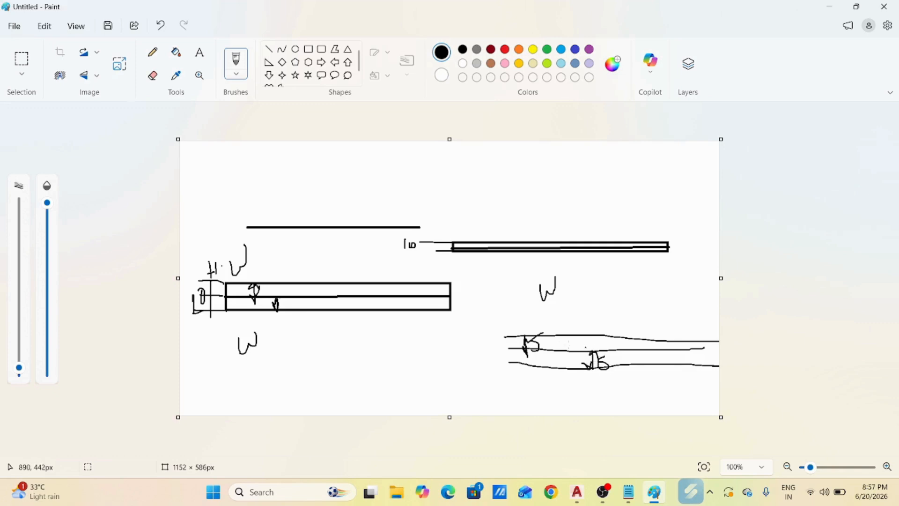
mouse_move(506, 334)
mouse_down()
mouse_move(478, 337)
mouse_move(493, 370)
mouse_move(483, 373)
mouse_move(477, 358)
mouse_up()
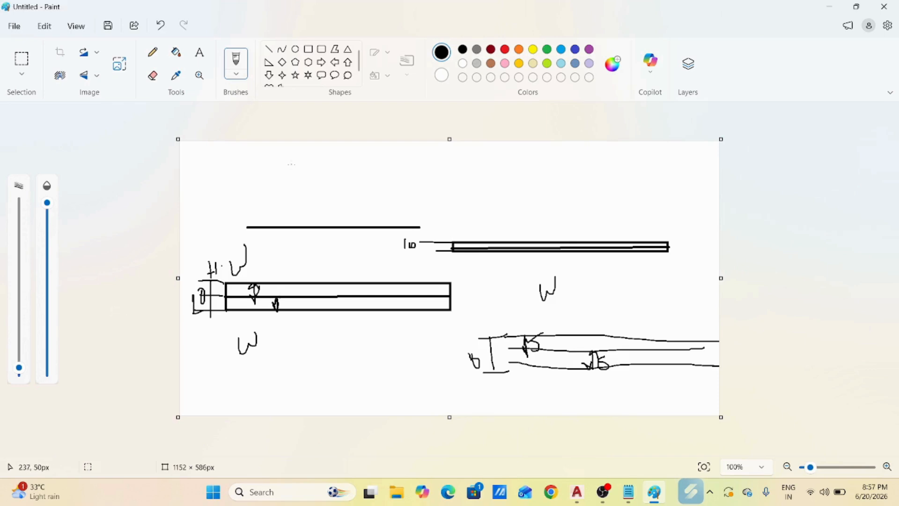
Sketch three roughly parallel freehand lines above the horizontal line in the canvas's upper-left area.
drag(279, 175, 380, 174)
drag(283, 156, 350, 156)
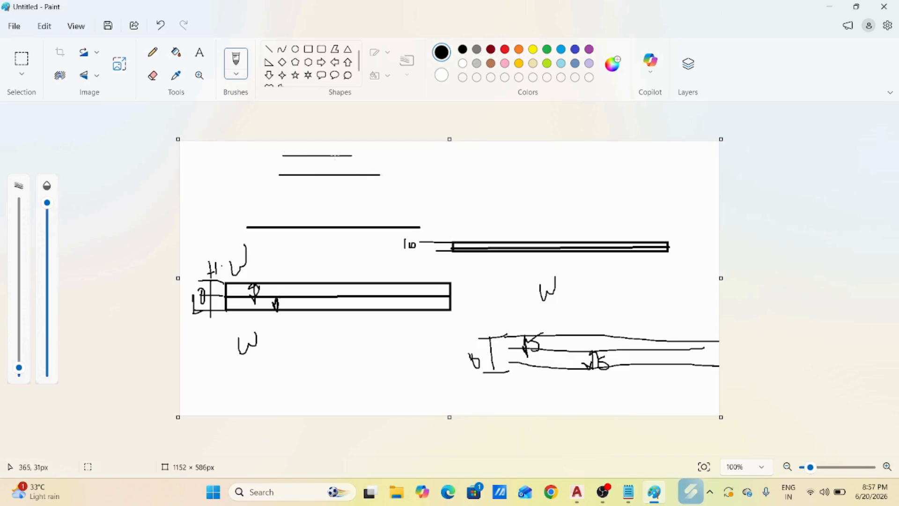
drag(279, 194, 416, 204)
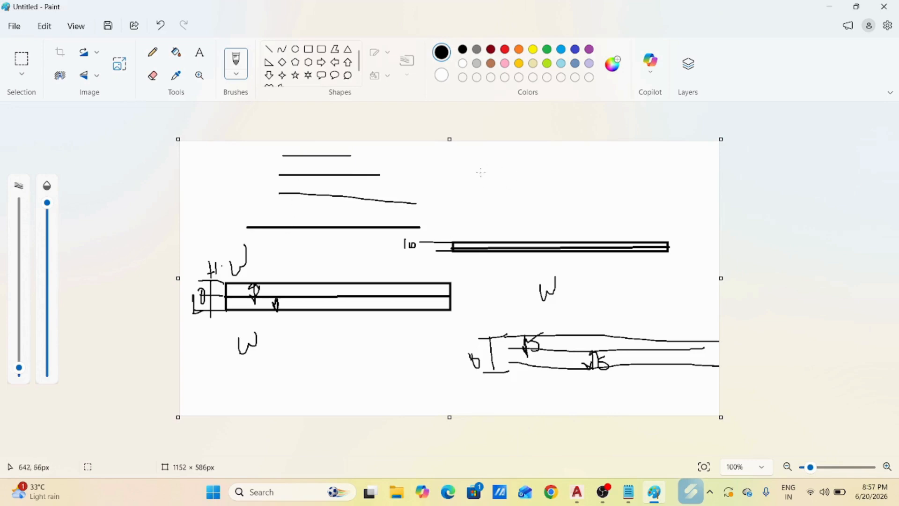
Sketch three parallel lines above the thin rectangle and mark their overall width as 10 with a double arrow.
drag(478, 173, 608, 173)
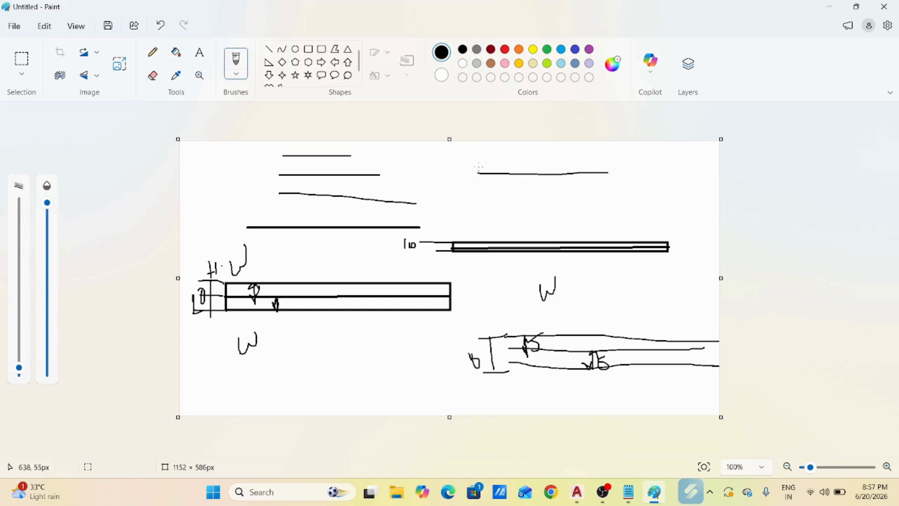
drag(478, 161, 576, 160)
drag(480, 186, 600, 187)
mouse_move(503, 161)
mouse_down()
mouse_move(503, 191)
mouse_move(498, 157)
mouse_move(517, 179)
mouse_move(525, 172)
mouse_up()
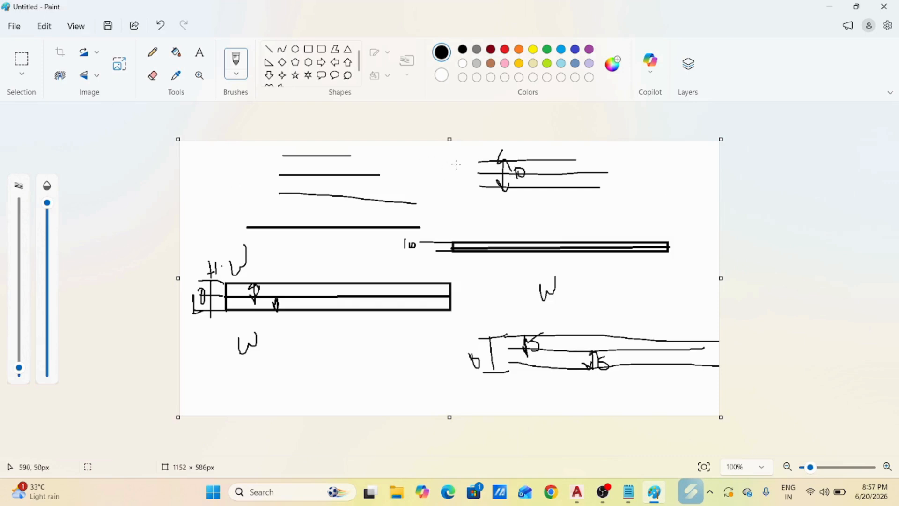
Label the upper-right line group W with a full-width arrow, and the upper-left group H.W with 10 in each gap.
mouse_move(450, 164)
mouse_down()
mouse_move(453, 182)
mouse_move(471, 176)
mouse_up()
mouse_move(194, 174)
mouse_down()
mouse_move(199, 189)
mouse_move(225, 181)
mouse_move(230, 167)
mouse_move(272, 161)
mouse_move(264, 188)
mouse_up()
click(214, 175)
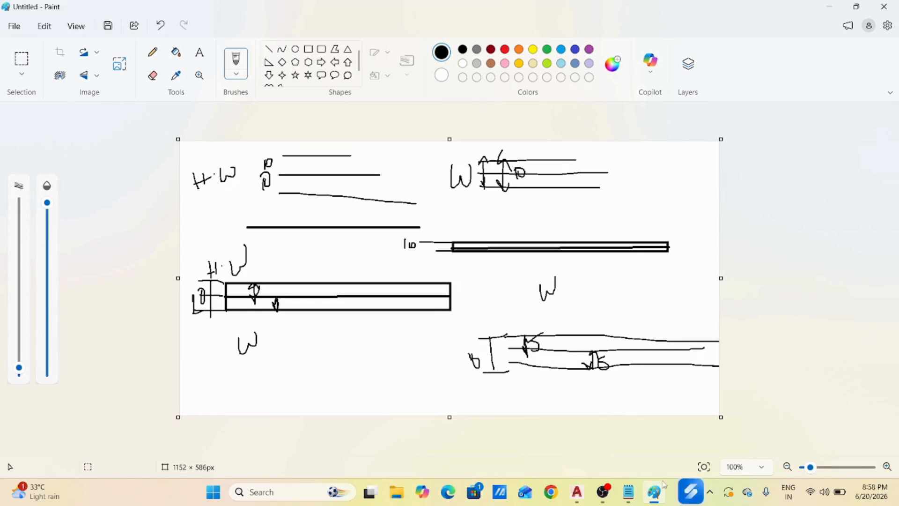
Switch from Paint to the AutoCAD drawing showing the thick curved polyline.
click(613, 492)
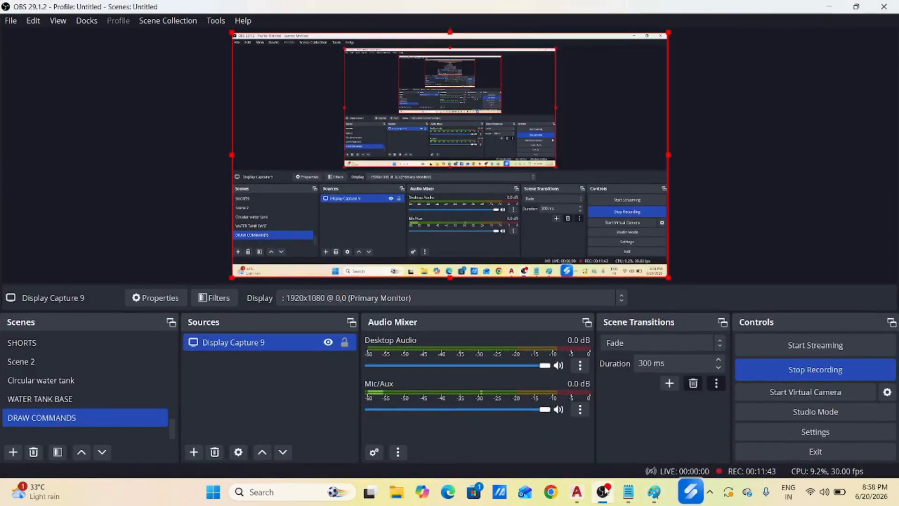
click(577, 492)
scroll(321, 277, down, 8)
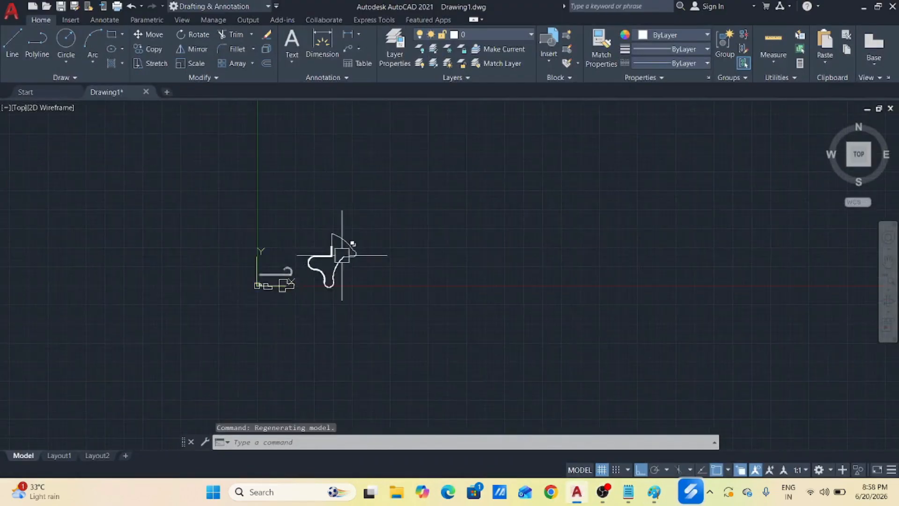
scroll(359, 249, up, 4)
scroll(328, 303, up, 2)
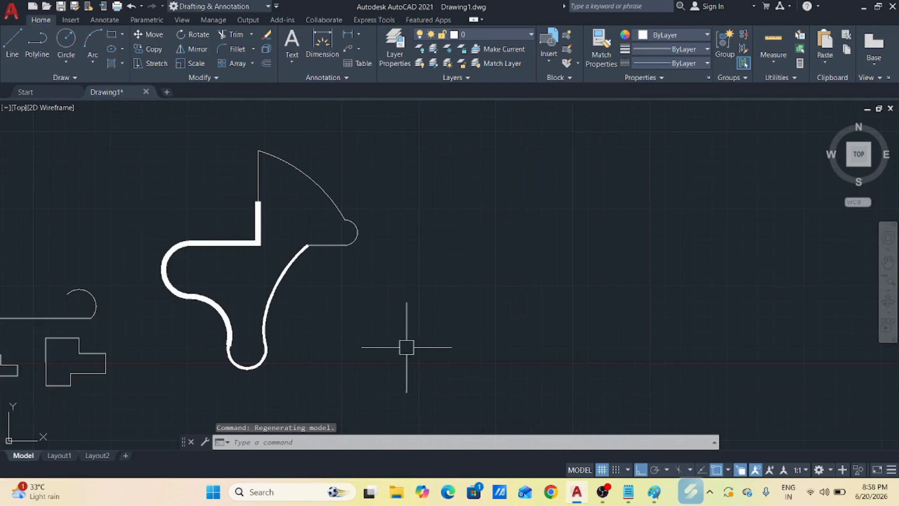
Start a polyline in the empty area beside the thick curved shape, with starting and ending widths of 0.
text(pl)
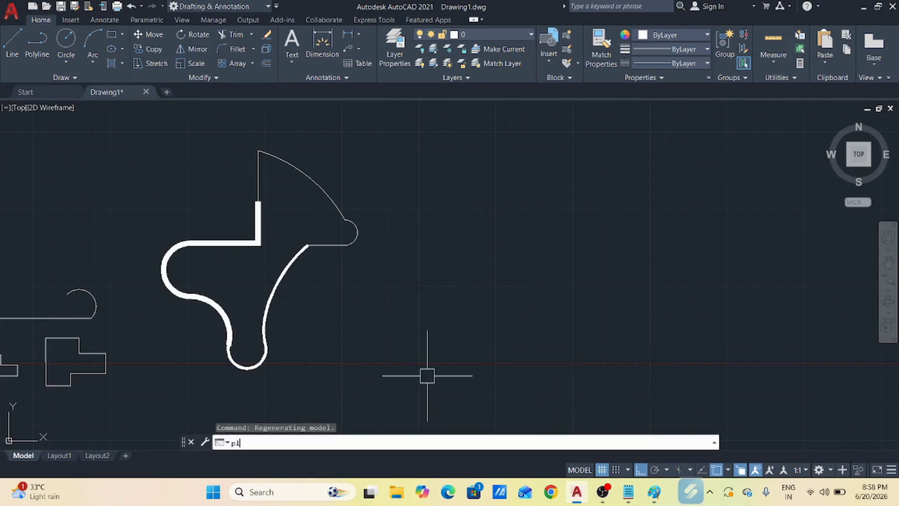
key(Return)
click(427, 335)
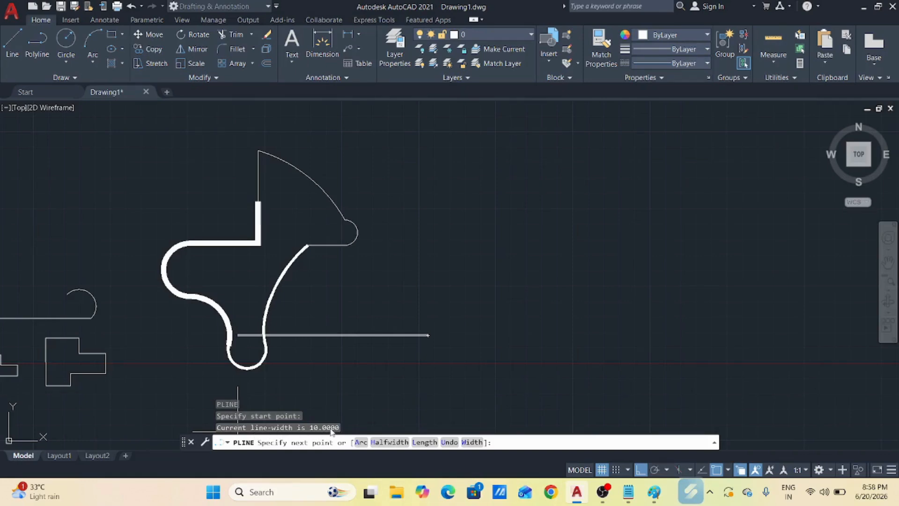
key(Return)
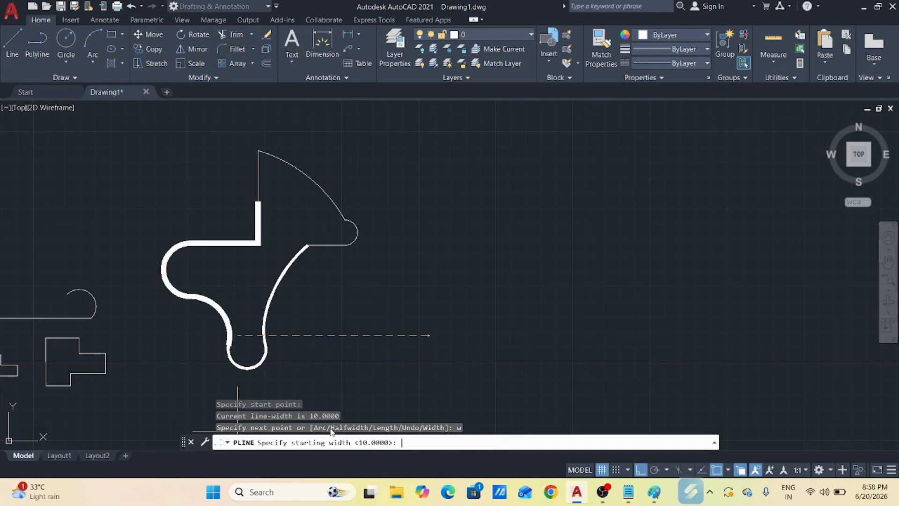
text(0)
key(Return)
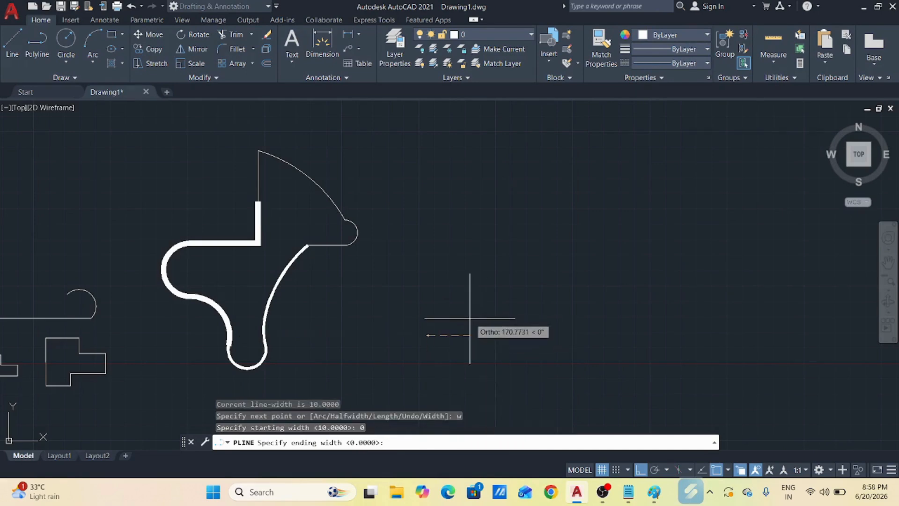
text(0)
key(Return)
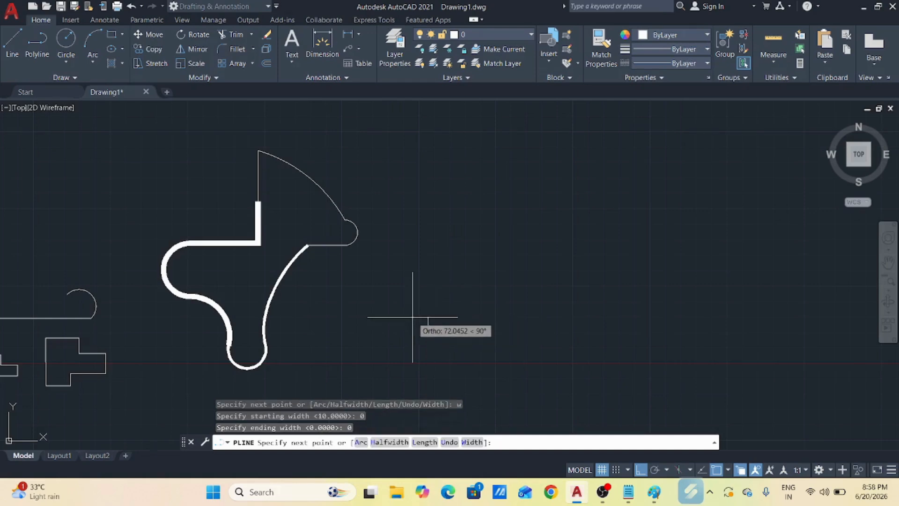
Draw a stepped outline of horizontal and vertical segments, closing it with a slanted segment back to its start point.
click(426, 318)
click(499, 318)
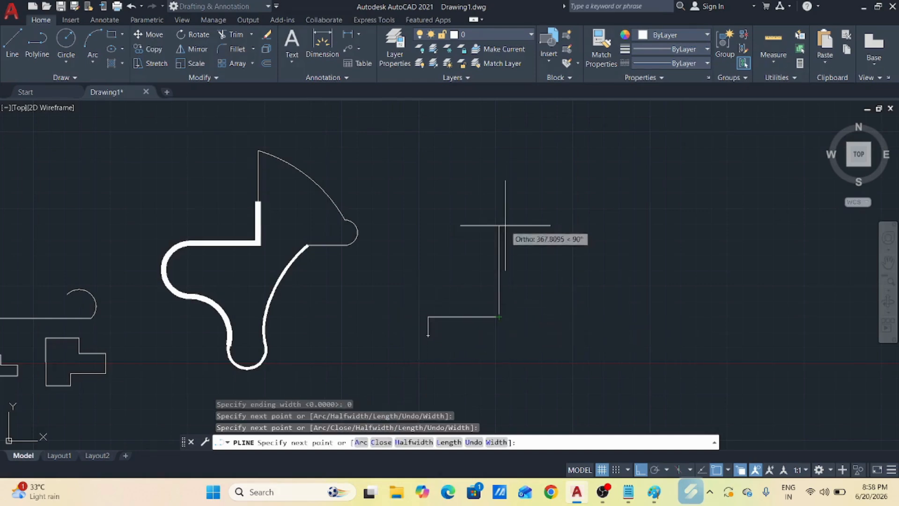
click(499, 226)
click(605, 225)
click(605, 336)
click(542, 335)
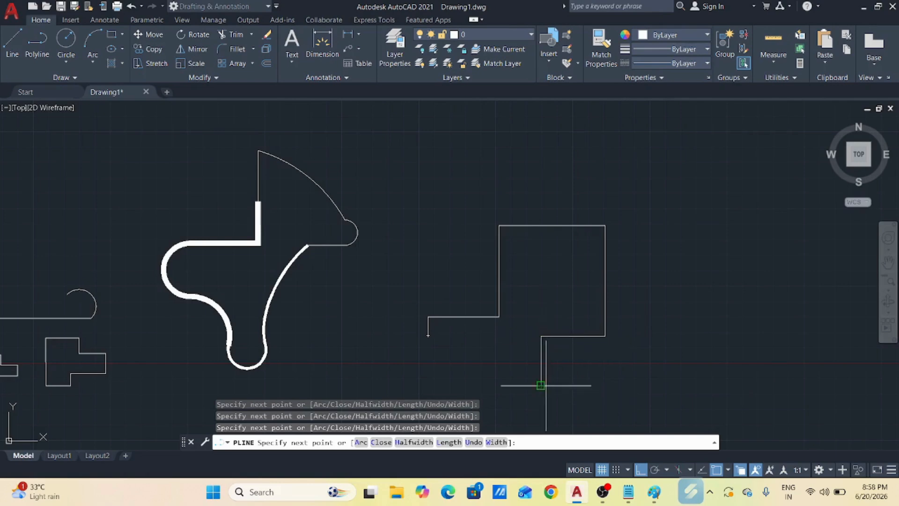
click(542, 385)
click(436, 385)
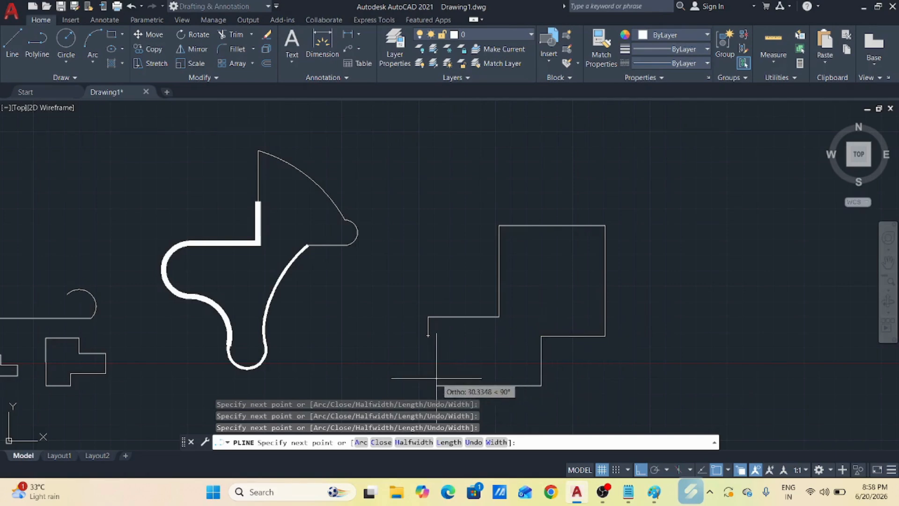
click(428, 336)
key(Return)
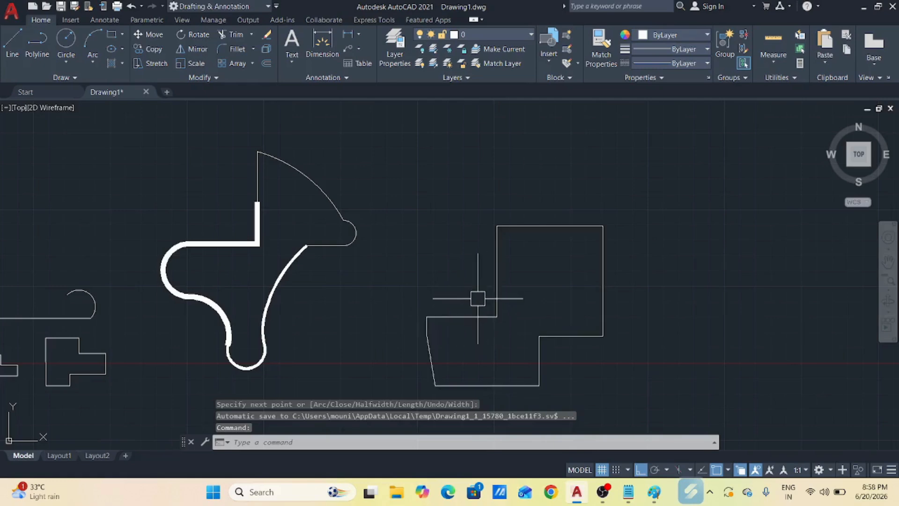
Apply Curve Fit to the stepped polyline outline.
click(499, 292)
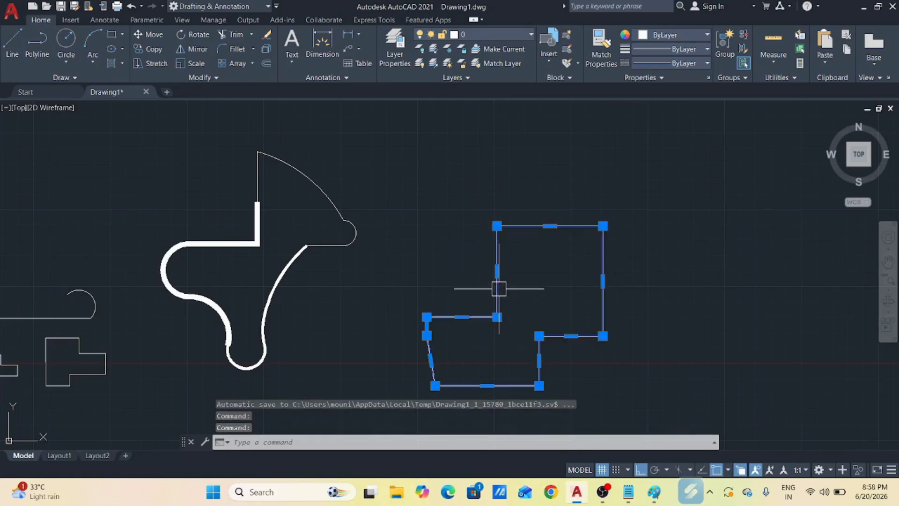
right_click(498, 293)
mouse_move(538, 209)
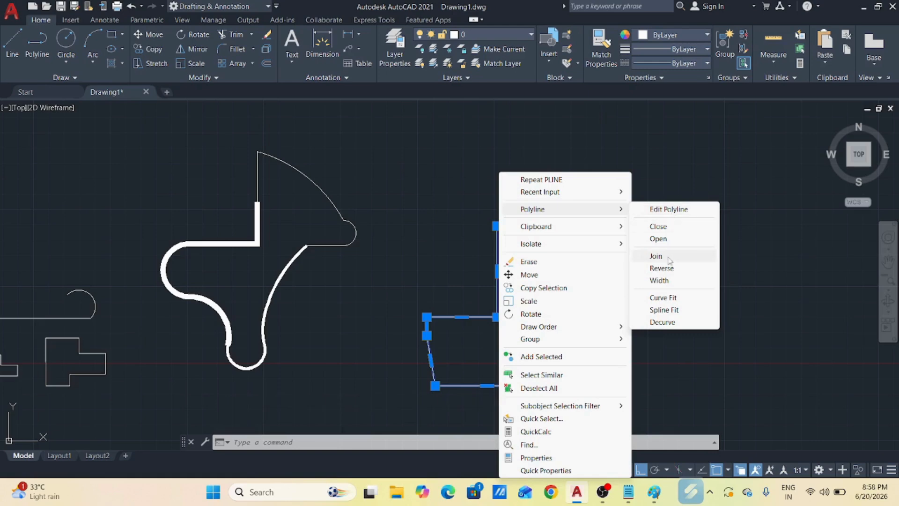
click(670, 300)
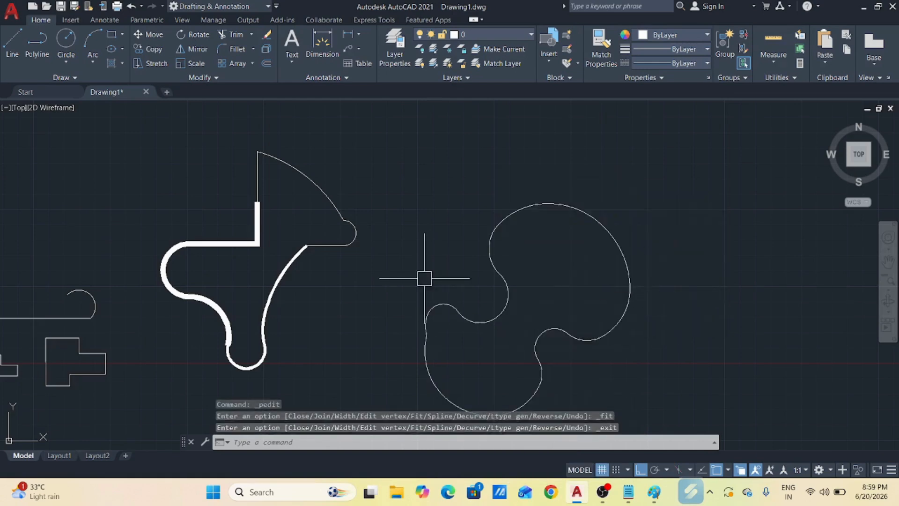
Apply Spline Fit to the curve-fitted polyline.
scroll(422, 276, down, 2)
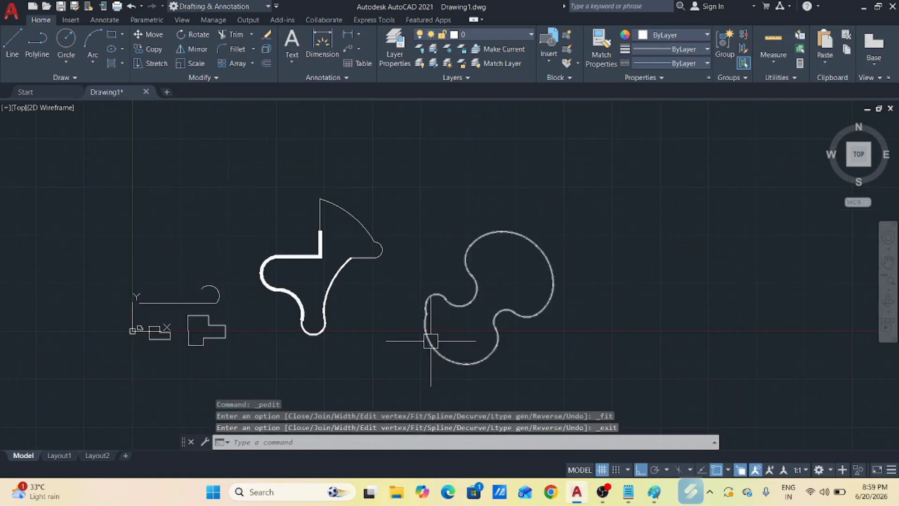
scroll(468, 345, up, 2)
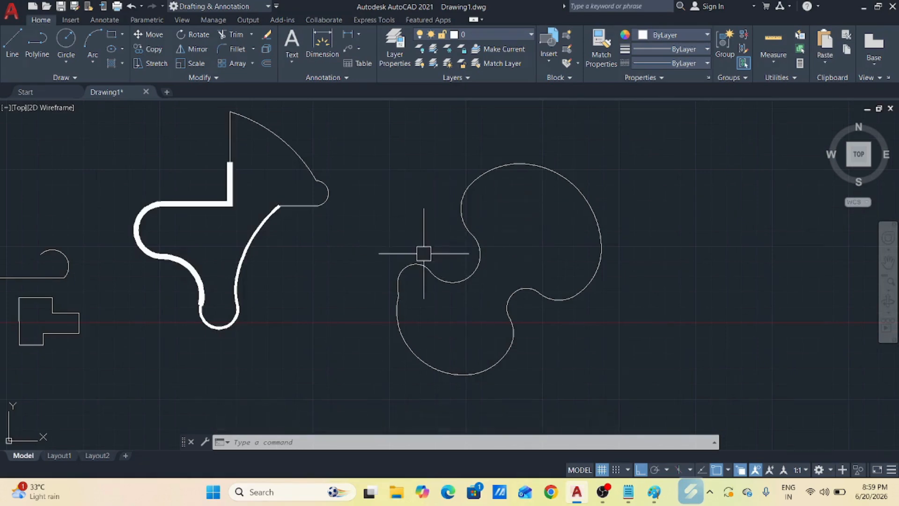
click(429, 267)
right_click(429, 268)
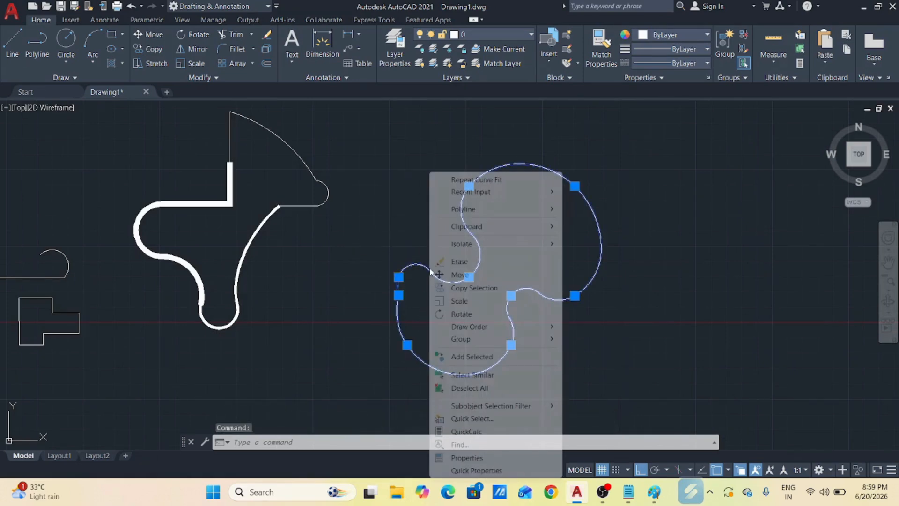
mouse_move(480, 211)
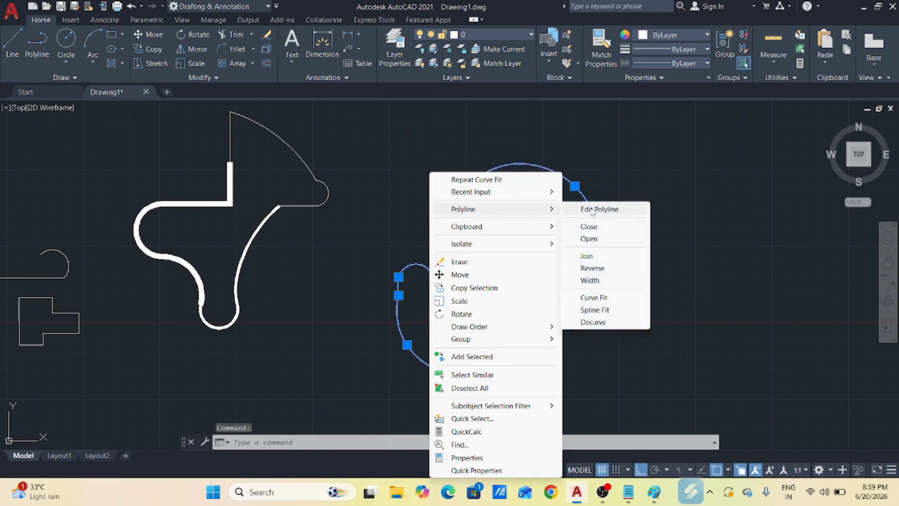
click(594, 309)
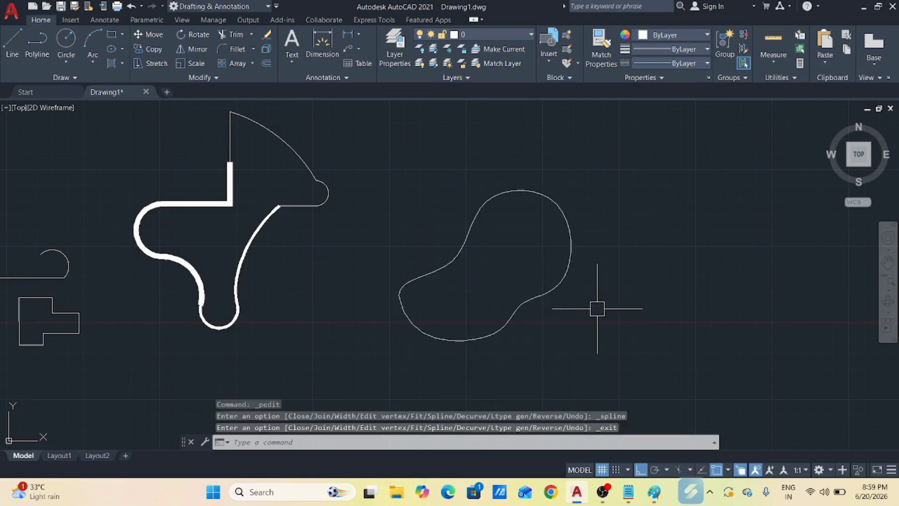
Decurve the spline-fitted polyline to restore its straight segments.
click(453, 259)
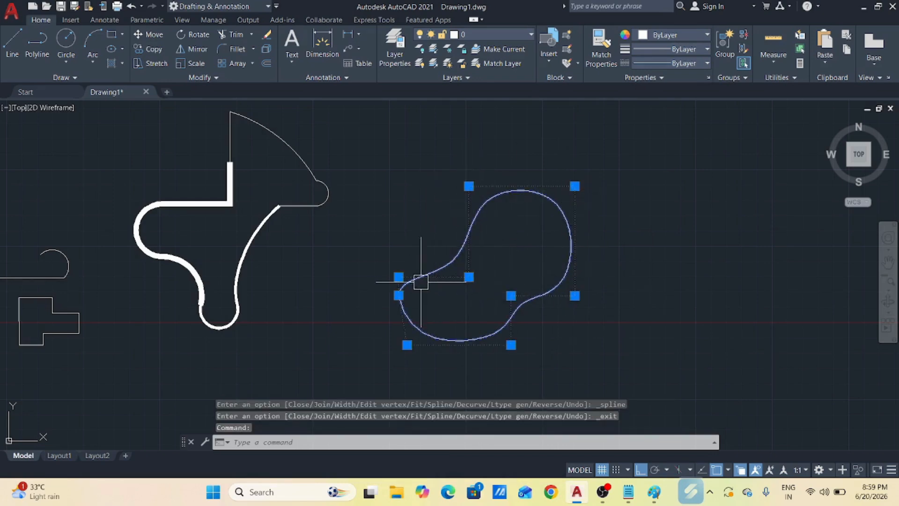
right_click(445, 265)
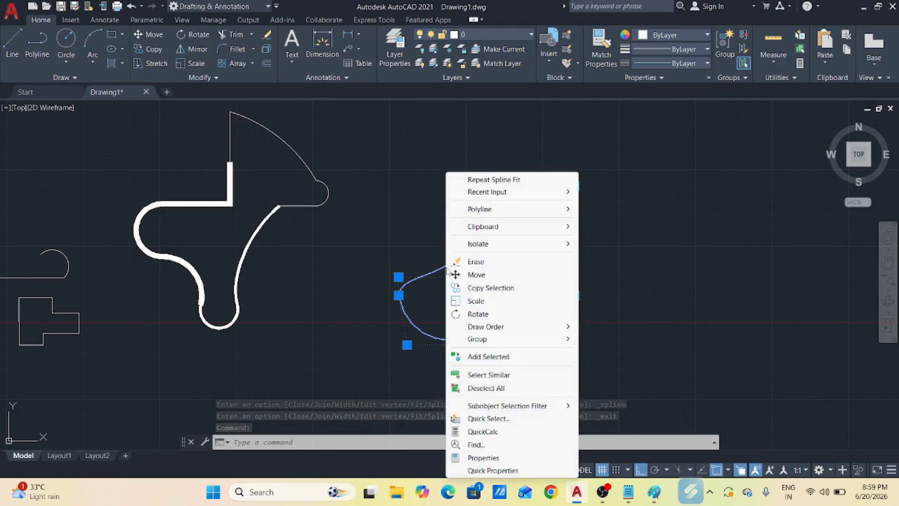
mouse_move(479, 212)
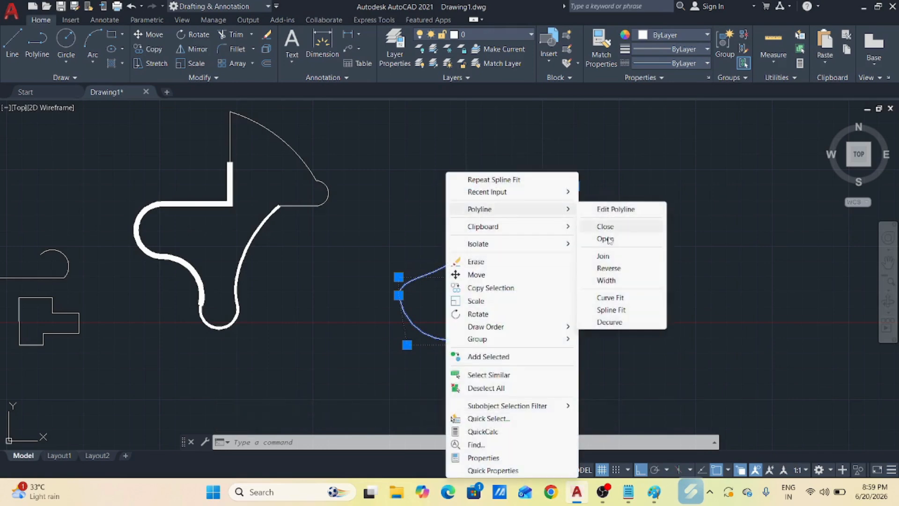
click(617, 323)
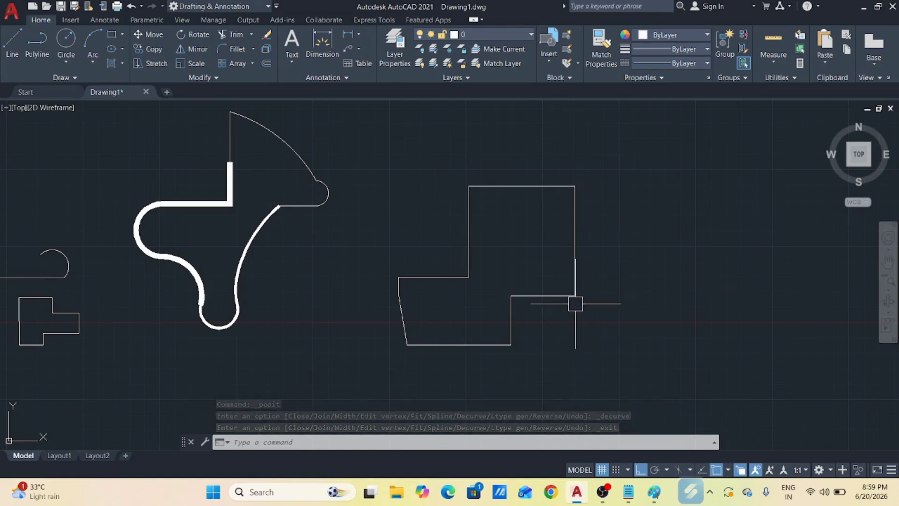
Start another polyline in the empty area beyond the stepped outline, with starting and ending widths of 10.
scroll(254, 293, down, 2)
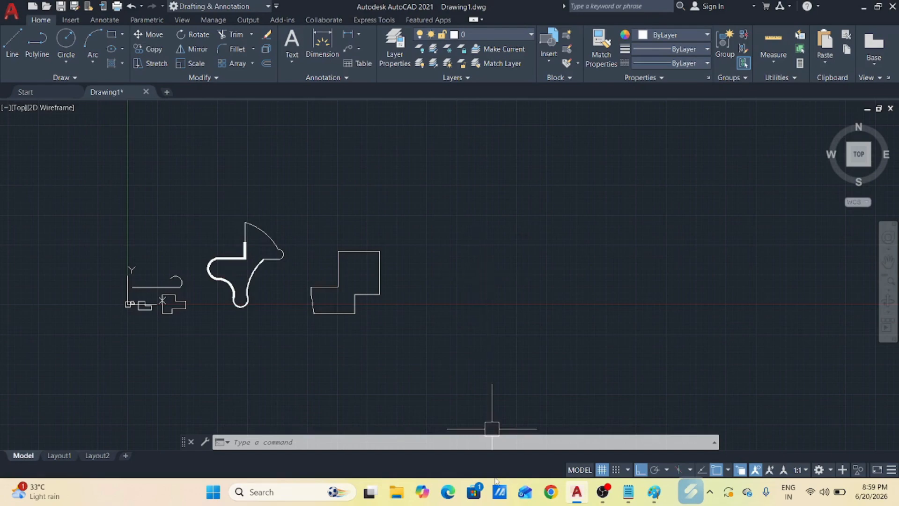
text(PL)
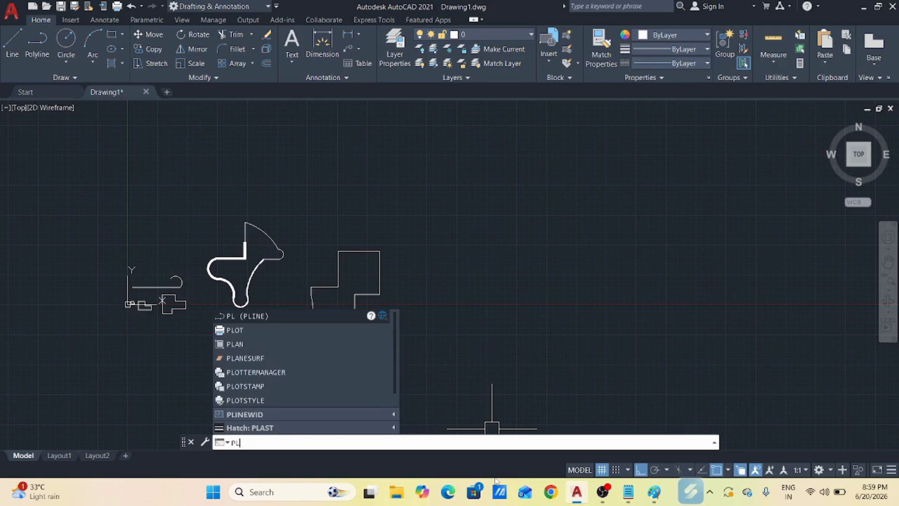
key(Return)
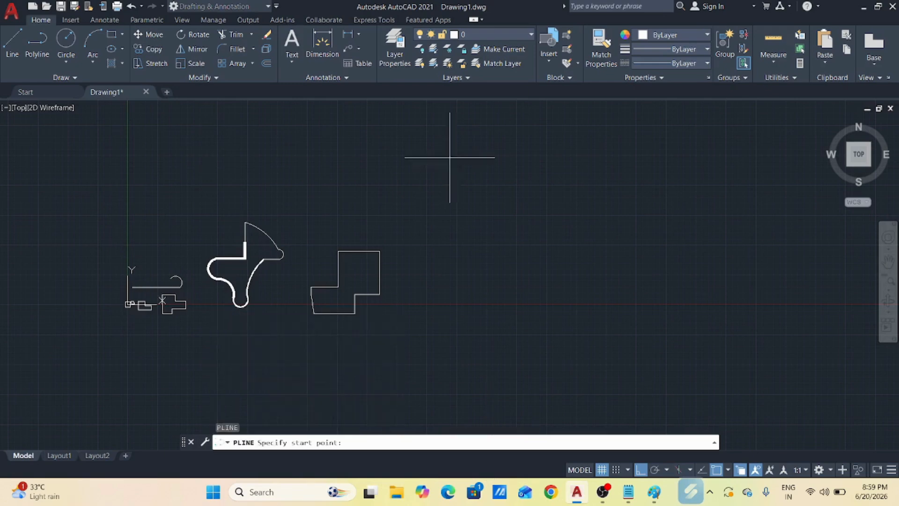
scroll(482, 263, up, 2)
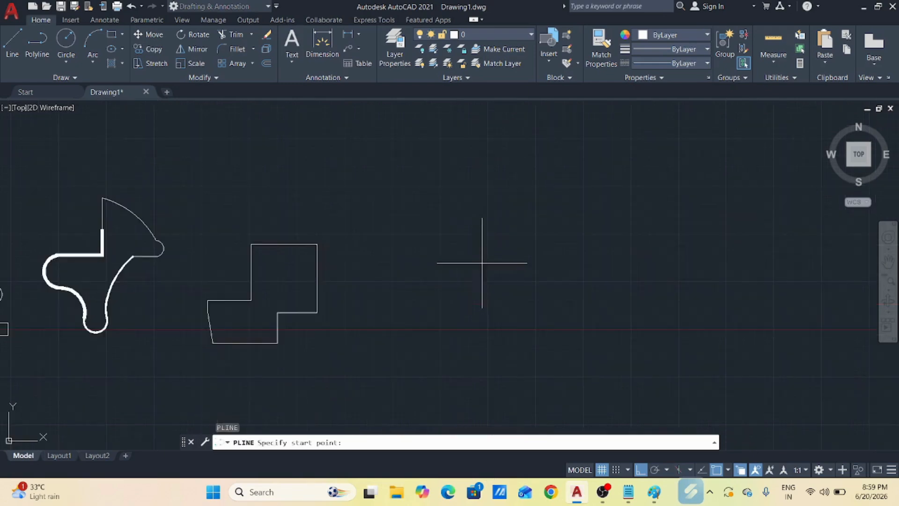
click(437, 267)
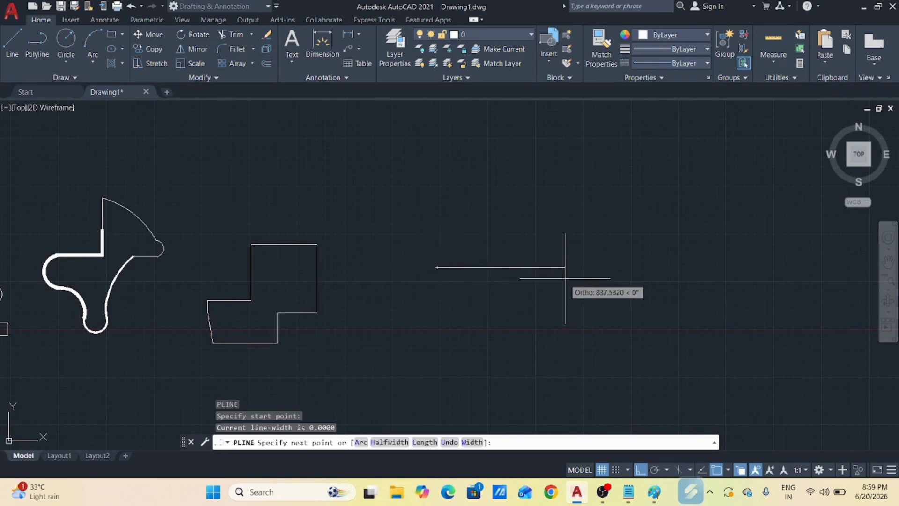
text(w)
key(Return)
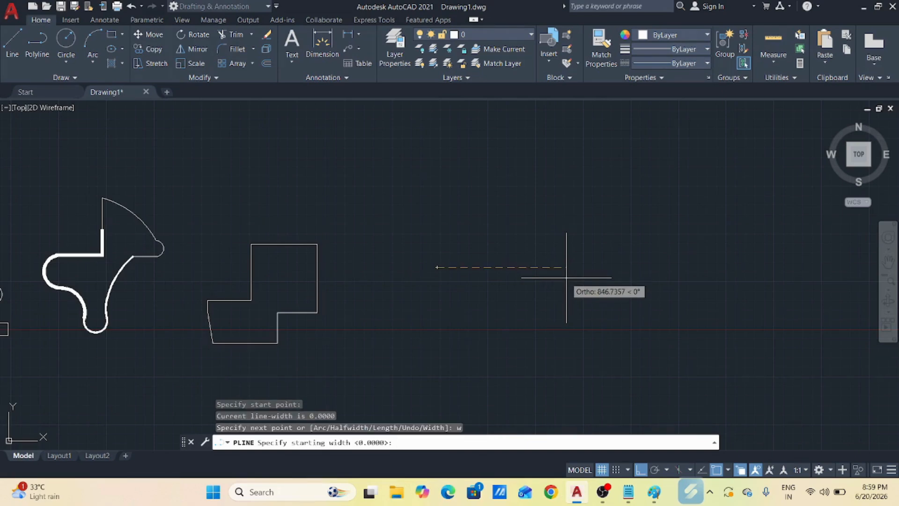
text(10)
key(Return)
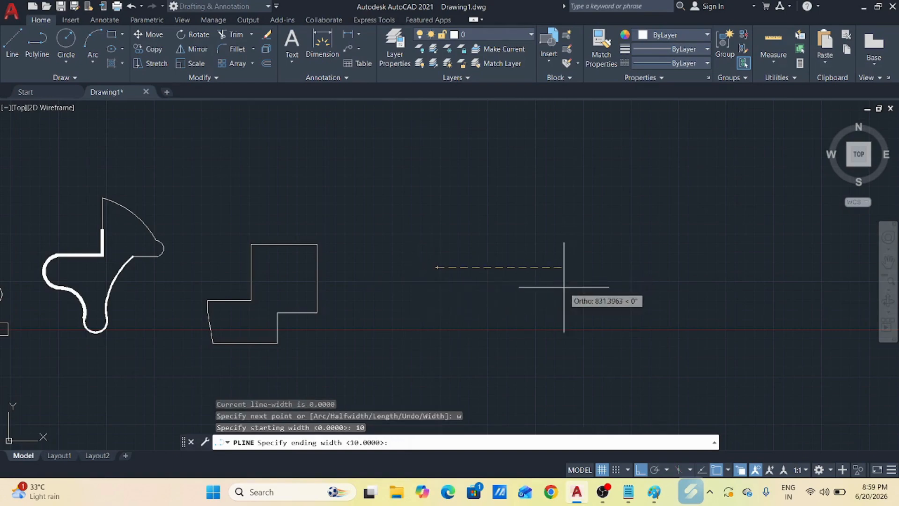
key(Return)
Draw the polyline's first horizontal segment about 206 units long.
scroll(468, 291, down, 1)
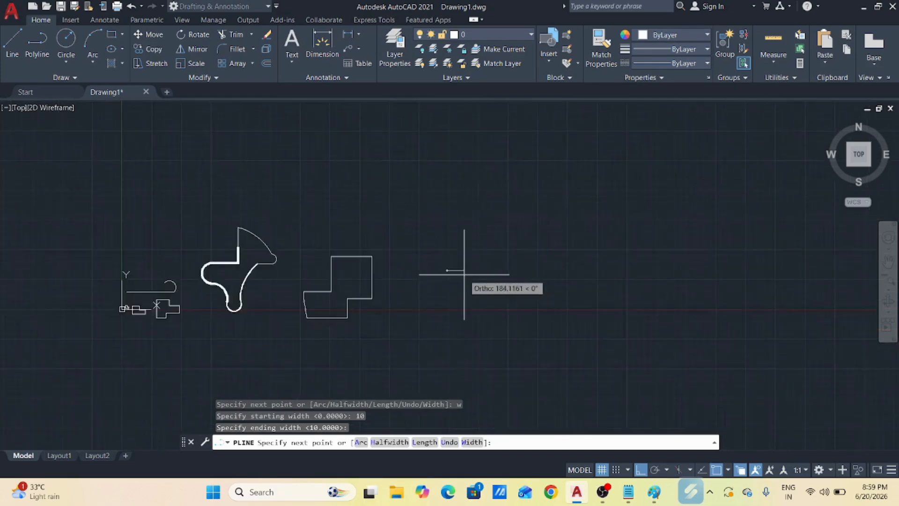
scroll(462, 263, up, 9)
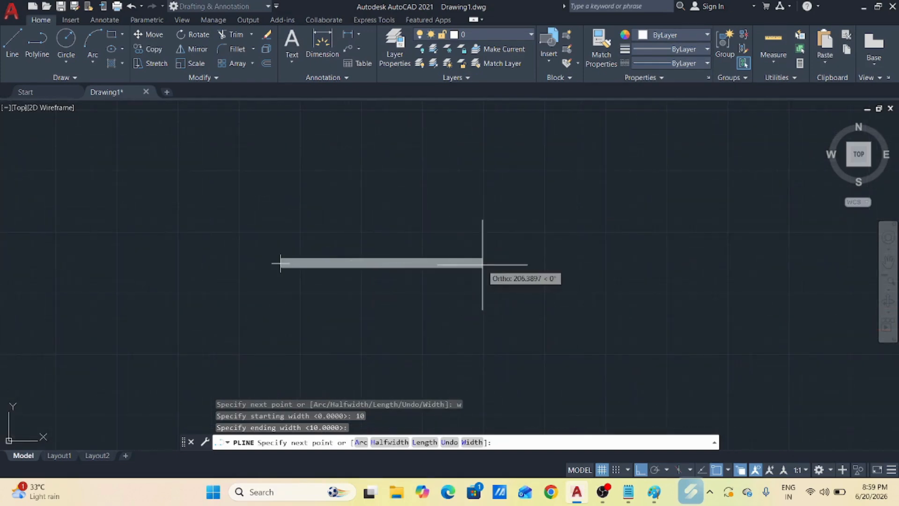
click(482, 263)
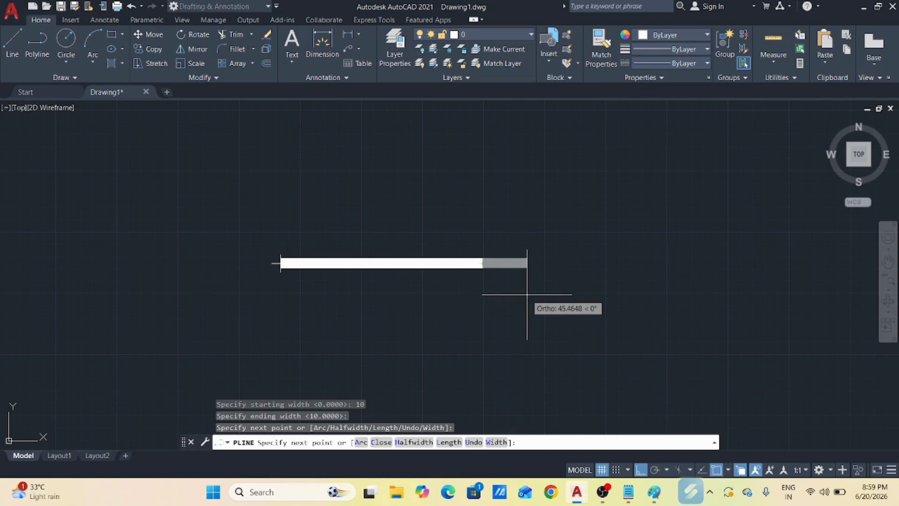
Add a 150-long horizontal arrowhead tapering from width 35 to 0 at the end of the segment, and finish the polyline.
key(Return)
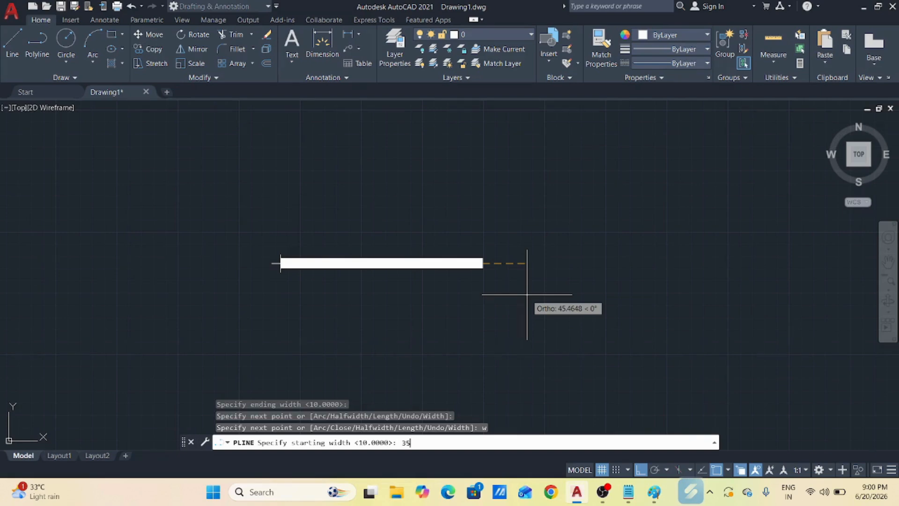
key(Return)
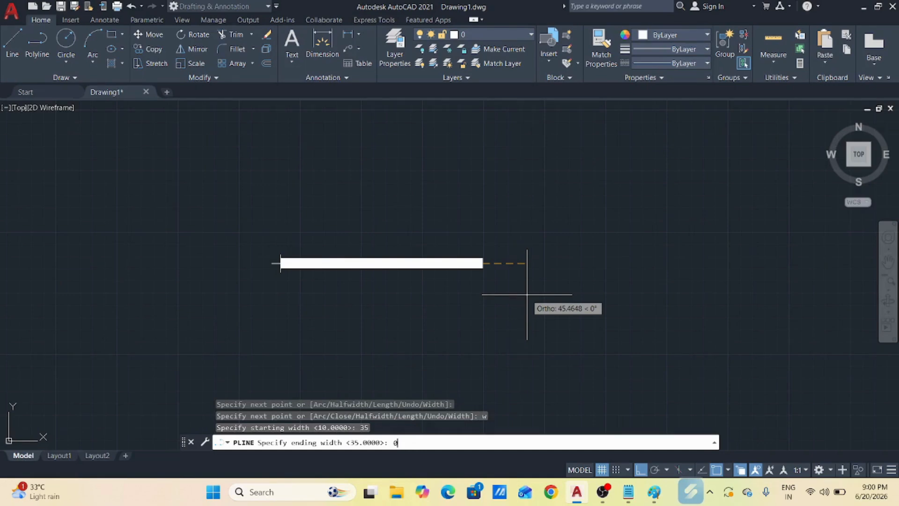
key(Return)
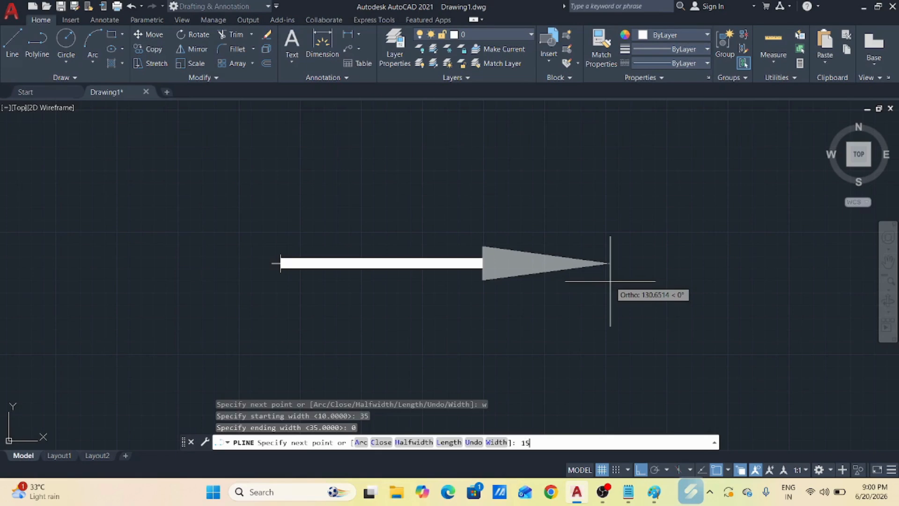
text(0)
key(Return)
scroll(613, 205, down, 2)
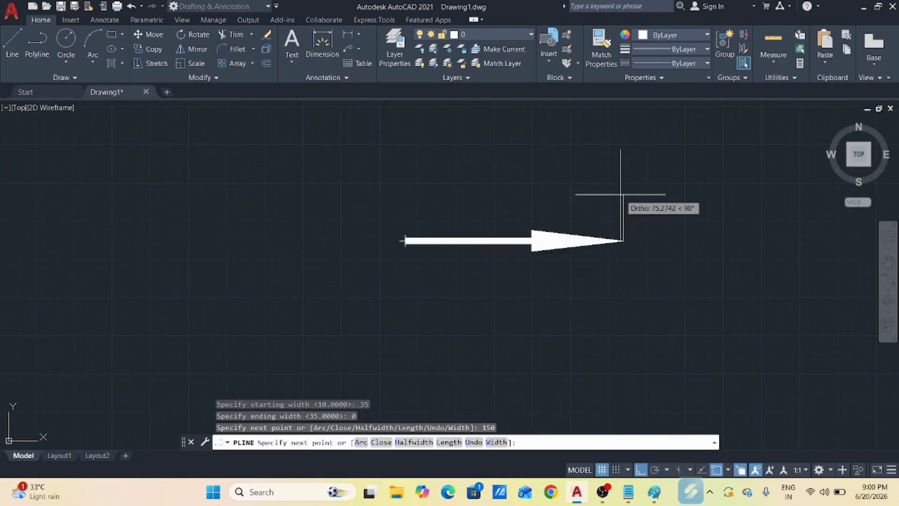
key(Return)
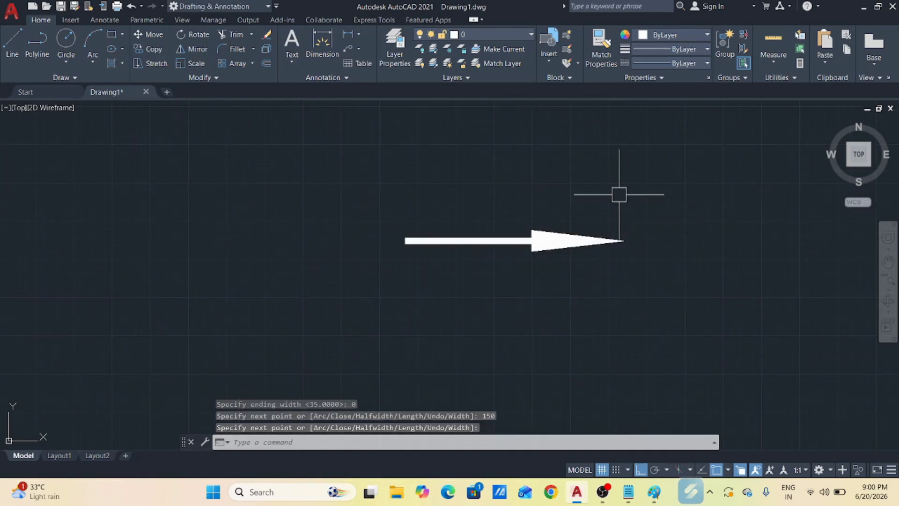
Start a new polyline at the last point used, the tip of the arrowhead.
scroll(281, 276, down, 2)
scroll(495, 251, up, 2)
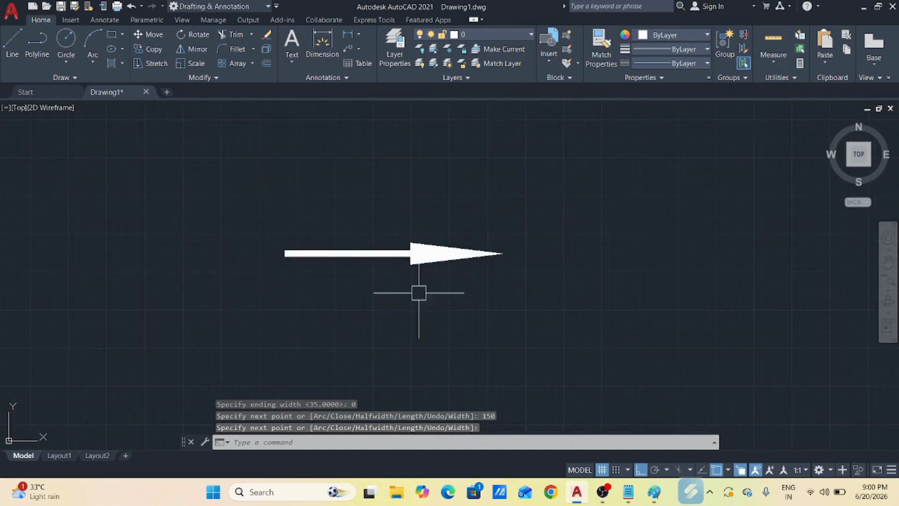
scroll(212, 270, down, 2)
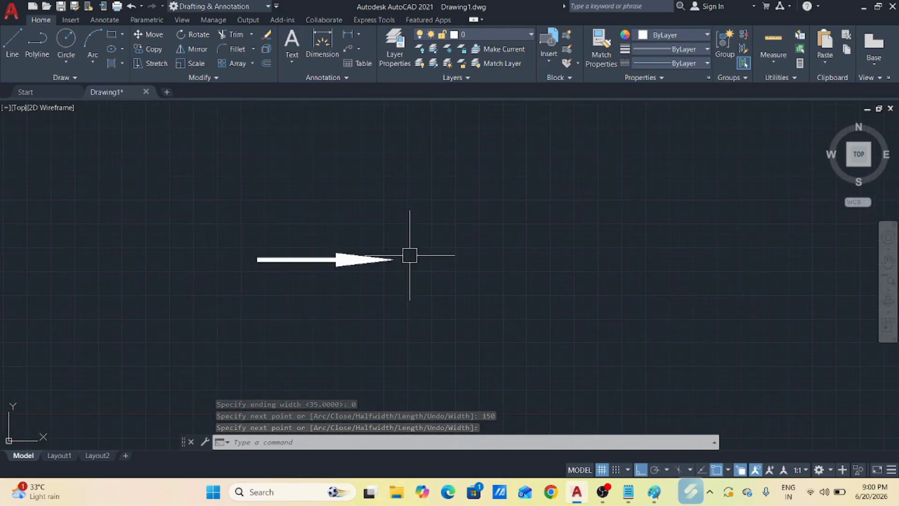
scroll(409, 252, up, 2)
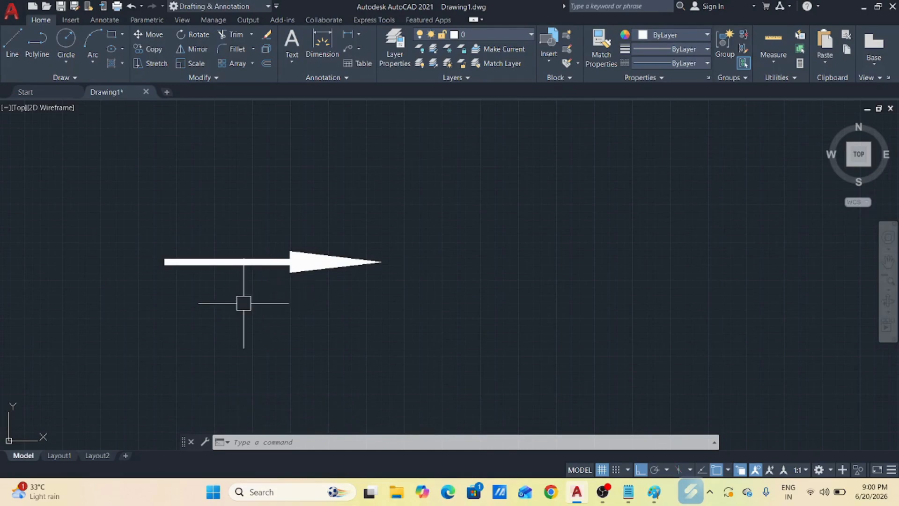
text(p)
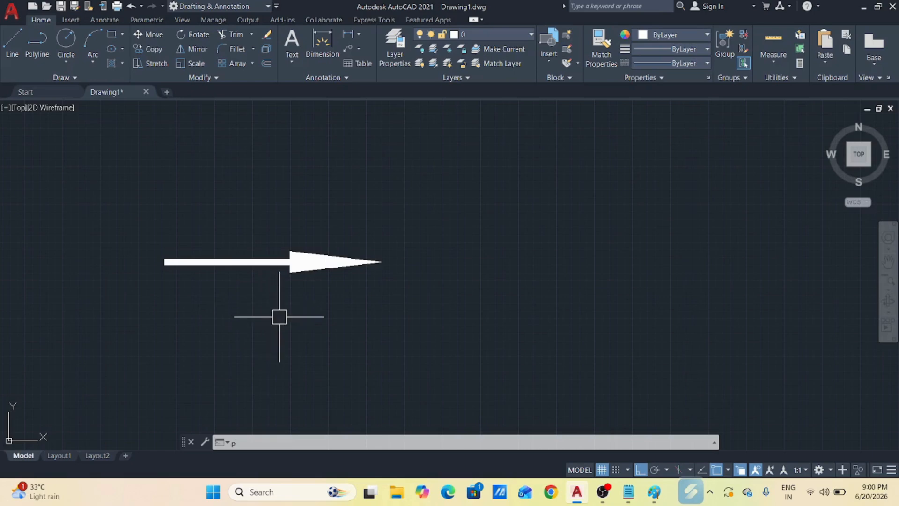
text(l)
key(Return)
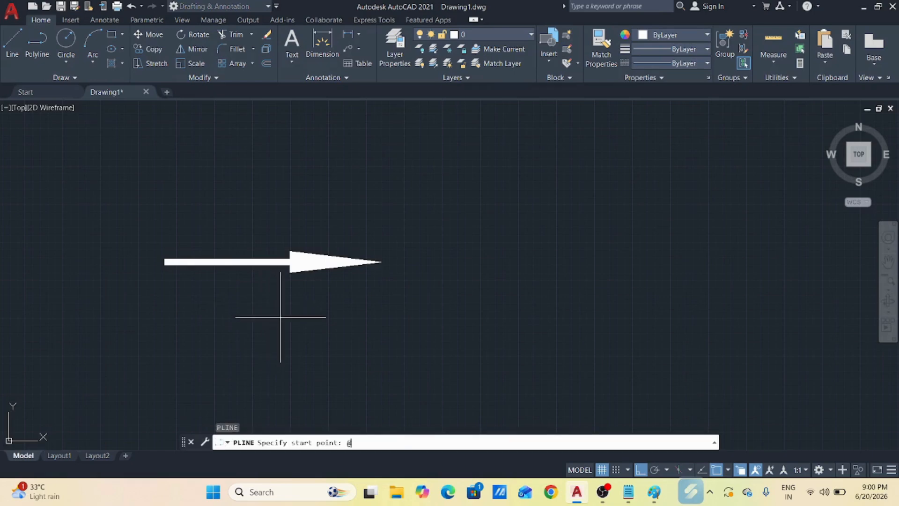
text(@)
key(Return)
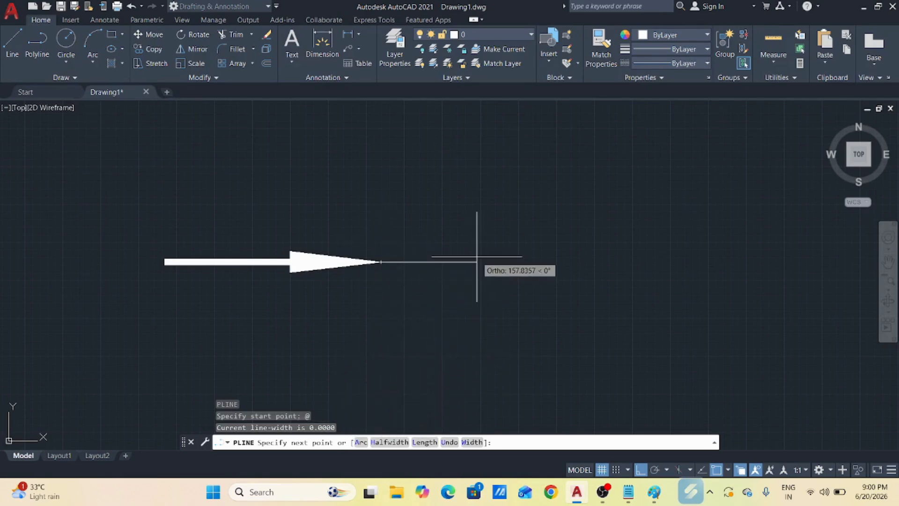
Draw an opposing horizontal arrowhead 150 long, with starting width 0 and ending width 35.
text(w)
key(Return)
key(Return)
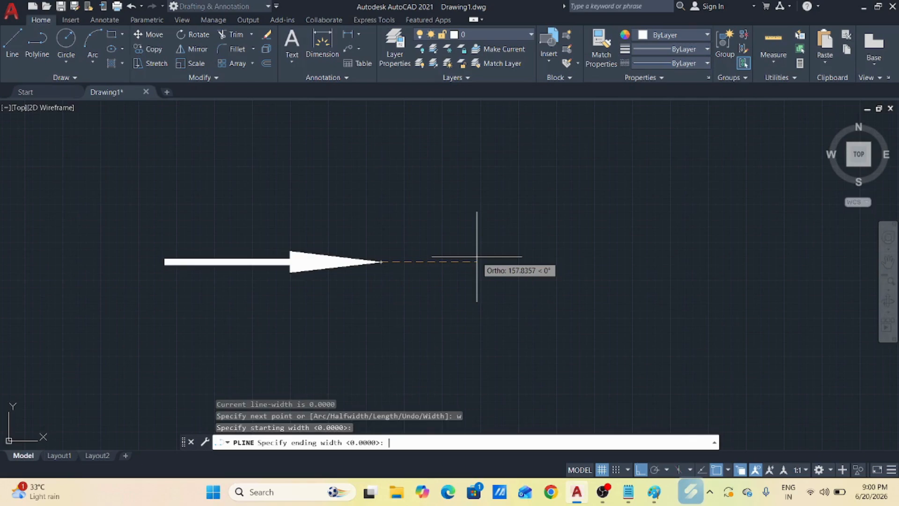
text(35)
key(Return)
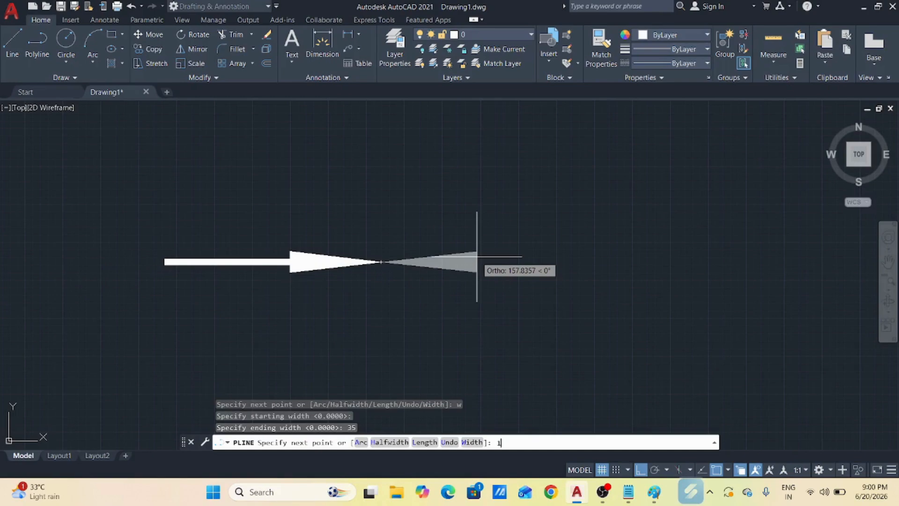
key(Return)
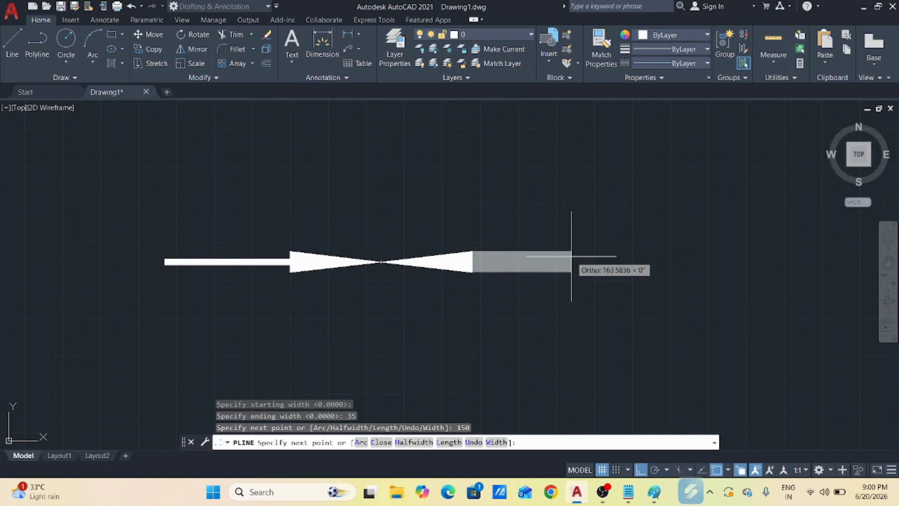
Continue the arrowhead with a straight horizontal shaft of width 10, about 208 units long, and finish the polyline.
key(Return)
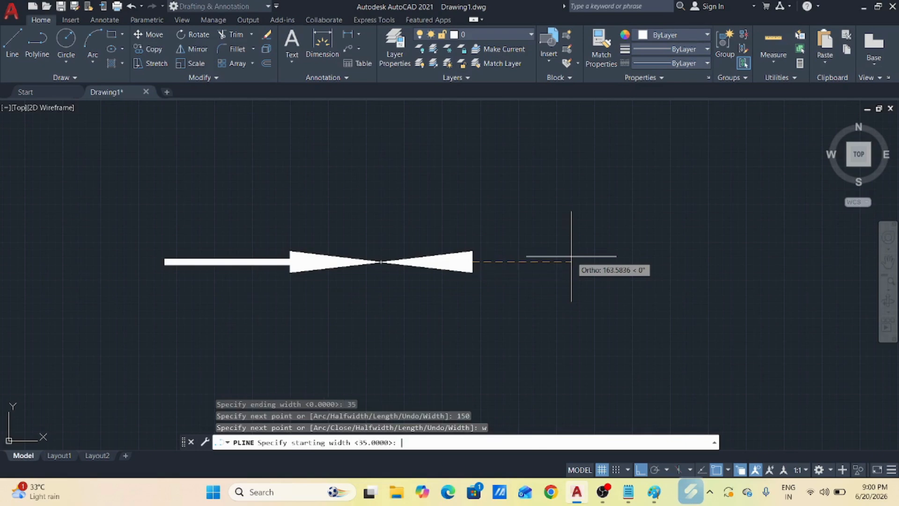
text(10)
key(Return)
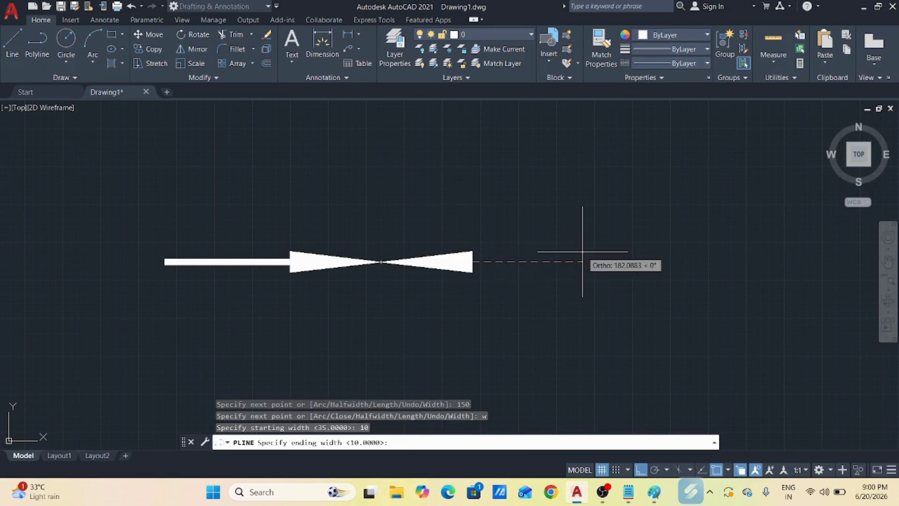
key(Return)
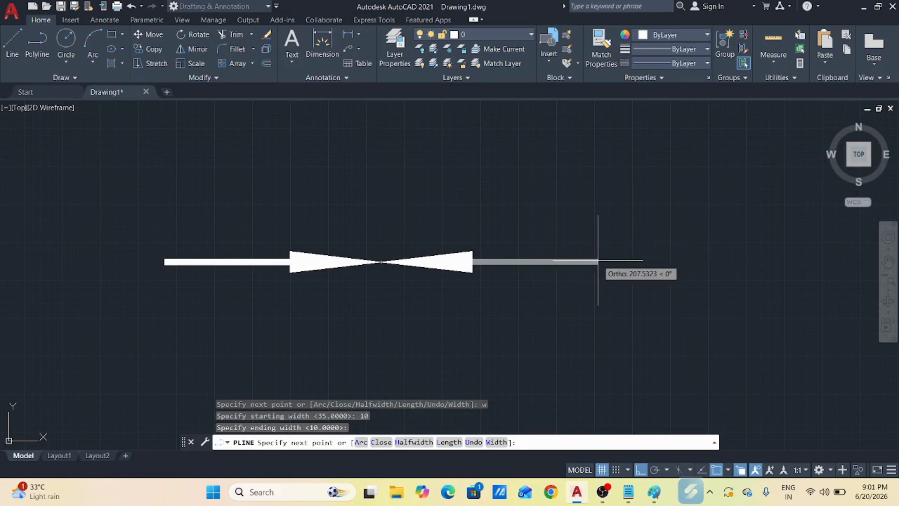
click(598, 261)
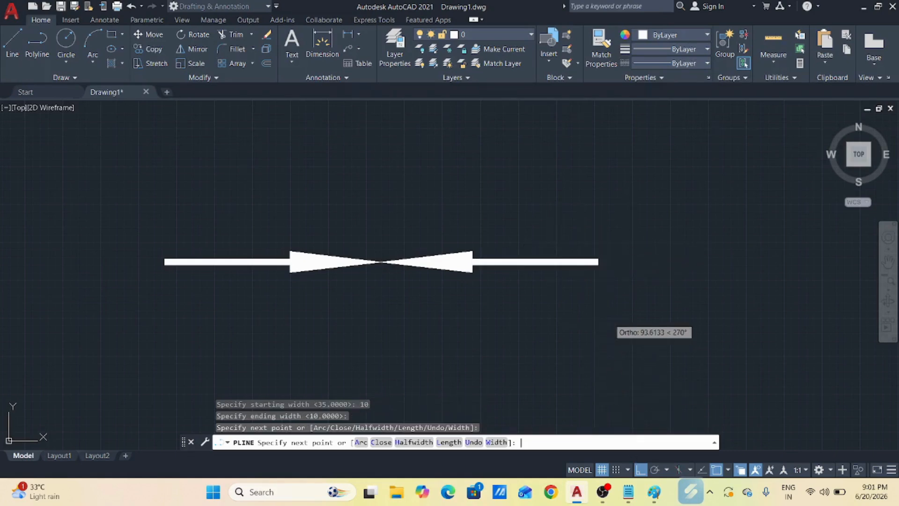
key(Return)
Start another polyline in the empty area beyond the two facing arrows and switch it to the Arc option.
scroll(321, 111, down, 3)
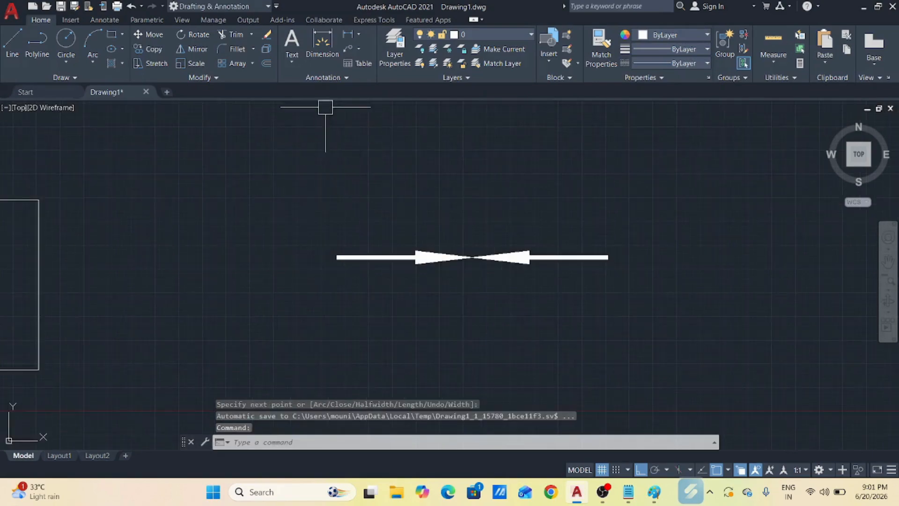
scroll(472, 221, up, 2)
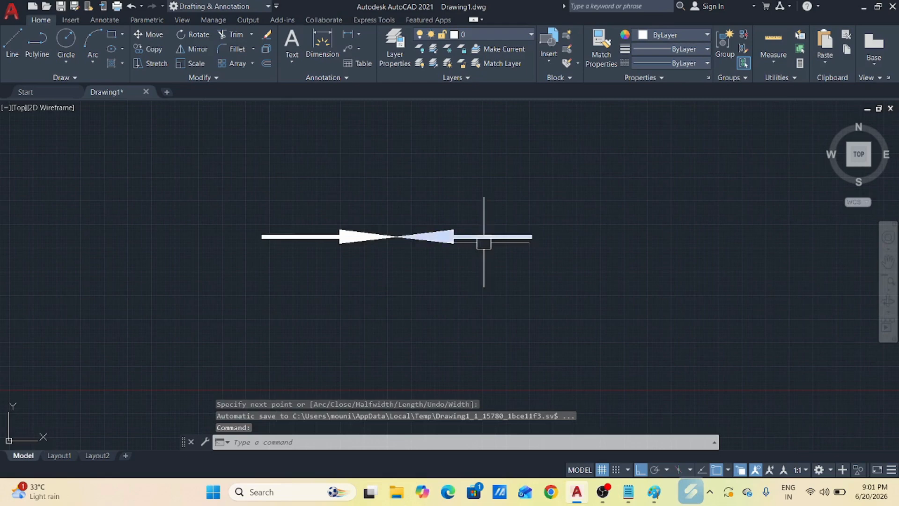
scroll(276, 241, down, 2)
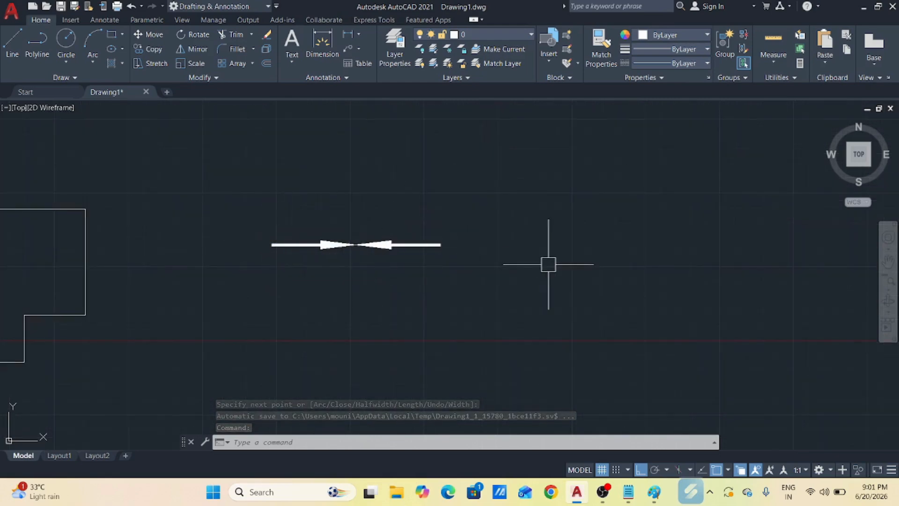
scroll(539, 259, up, 2)
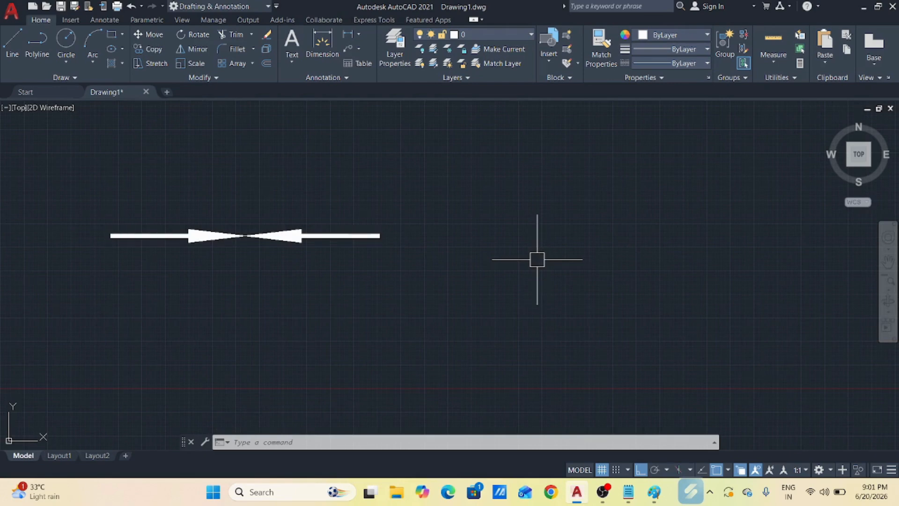
text(pl)
key(Return)
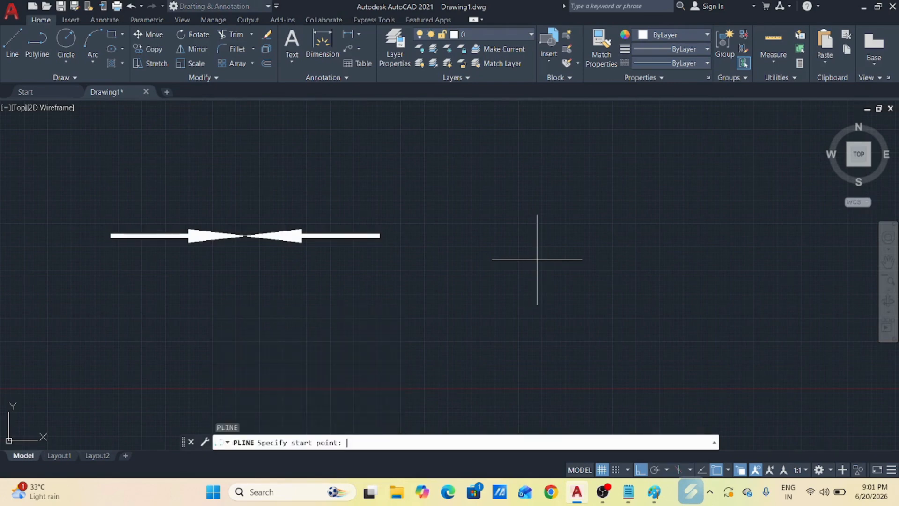
click(479, 282)
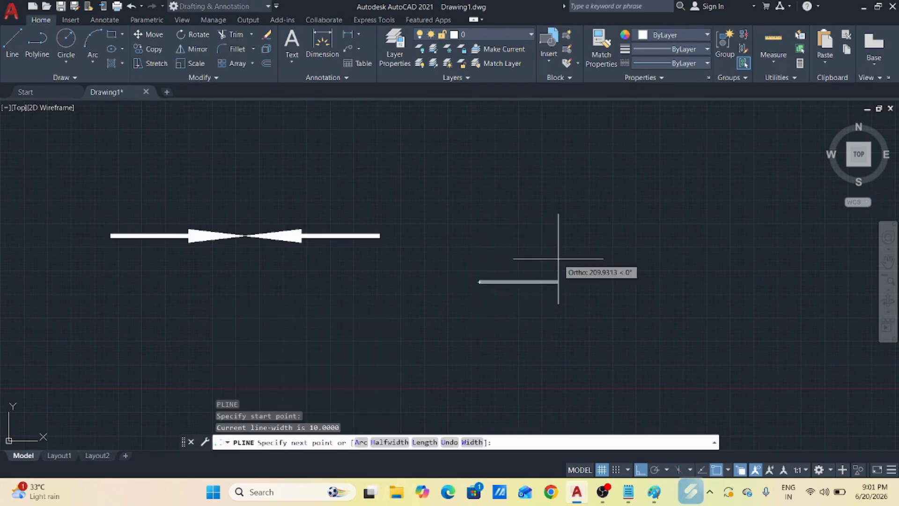
text(a)
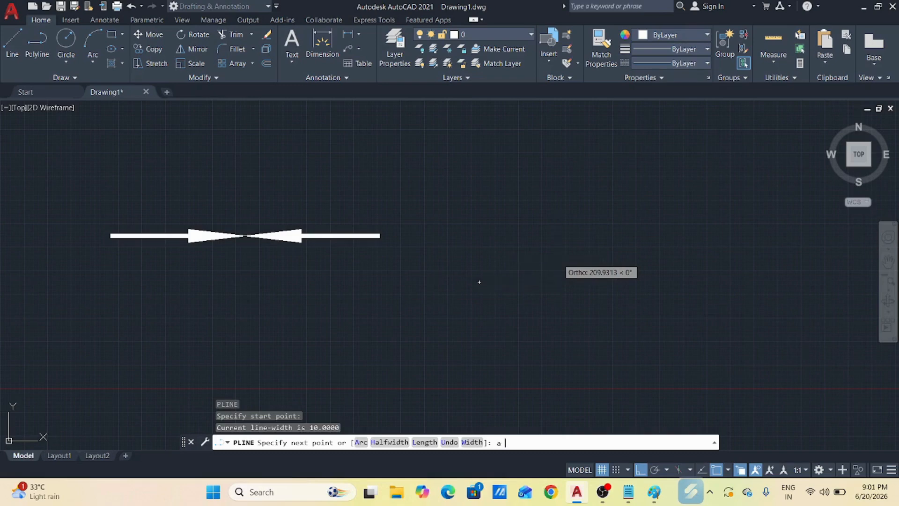
key(Return)
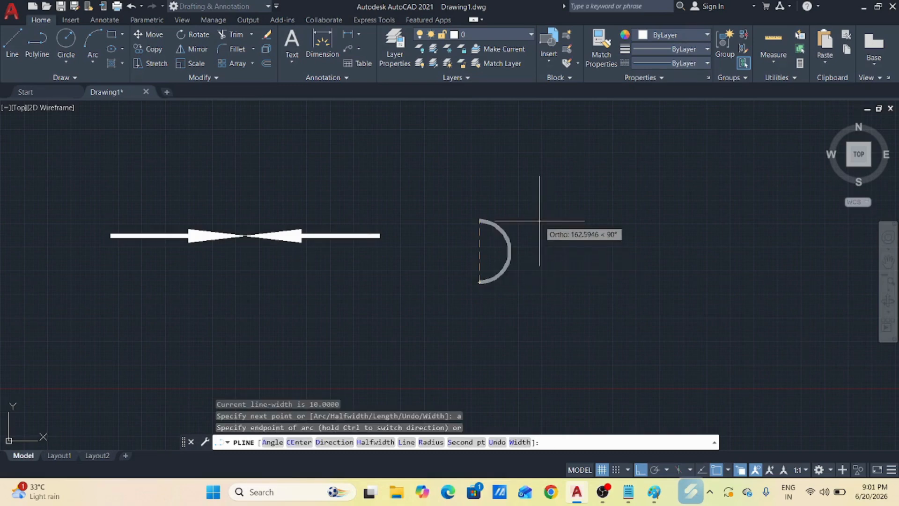
Turn Ortho mode off and draw the first arc segment curving upward away from the start point.
key(F8)
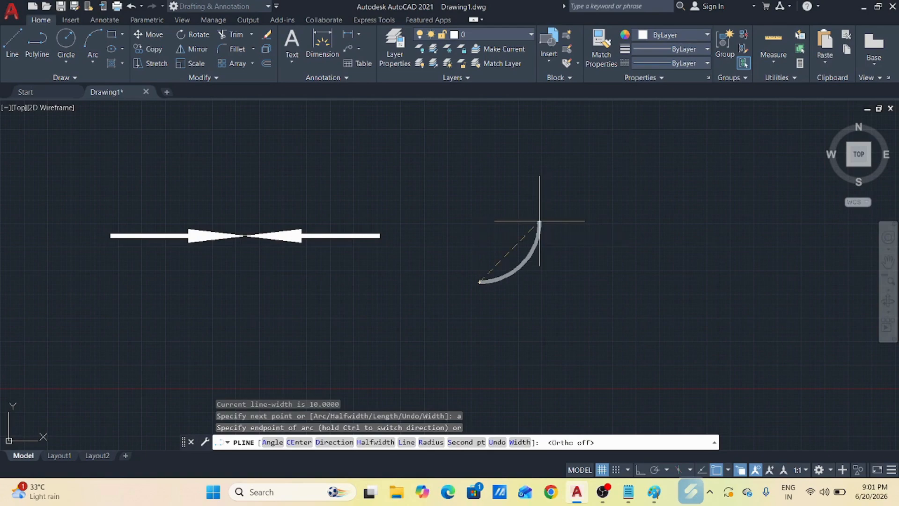
scroll(529, 248, down, 1)
scroll(527, 239, up, 1)
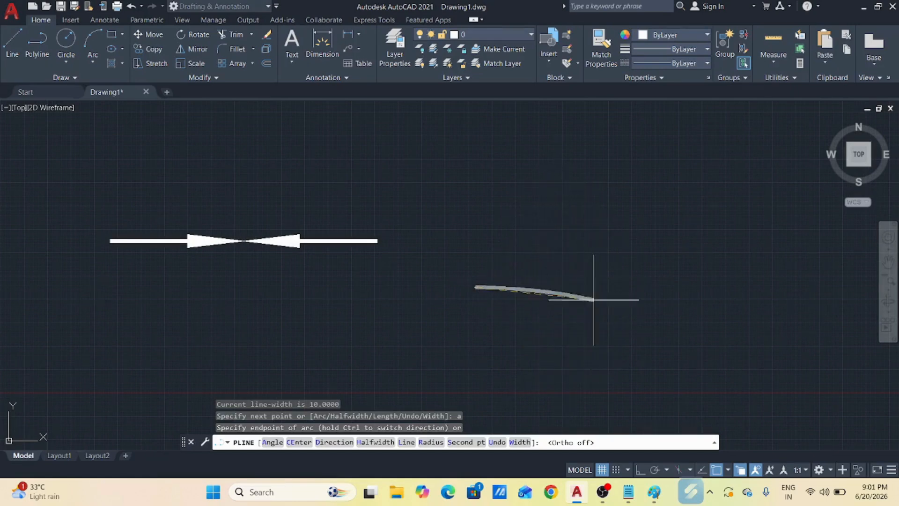
click(564, 235)
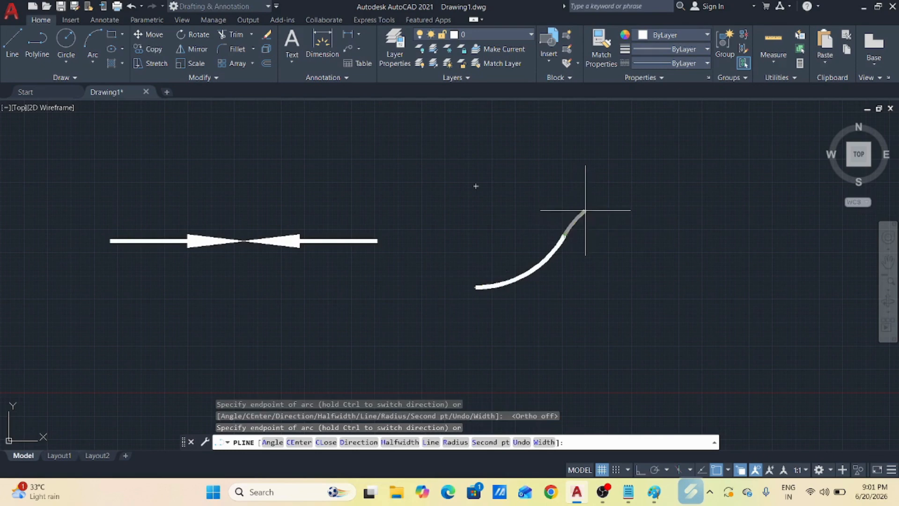
Add a curved arrowhead tapering from width 35 to 0 at the end of the arc, and finish the polyline.
scroll(612, 216, up, 4)
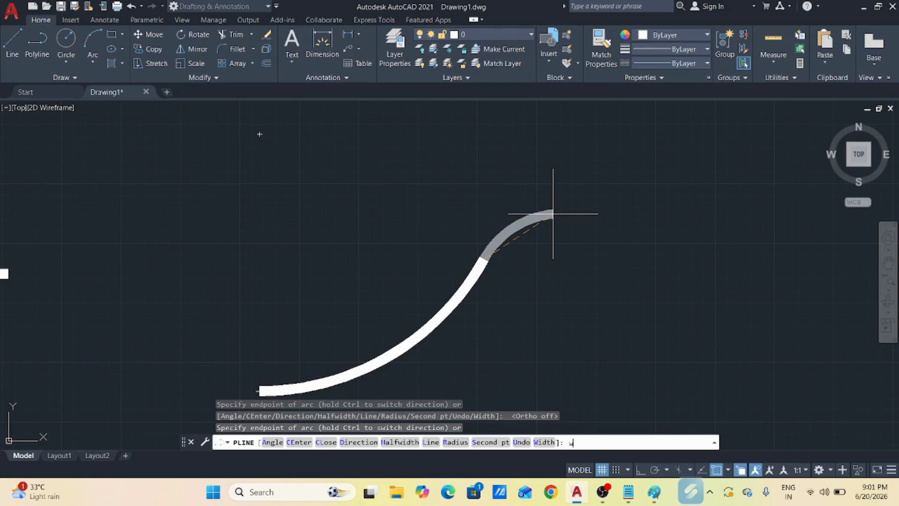
key(Return)
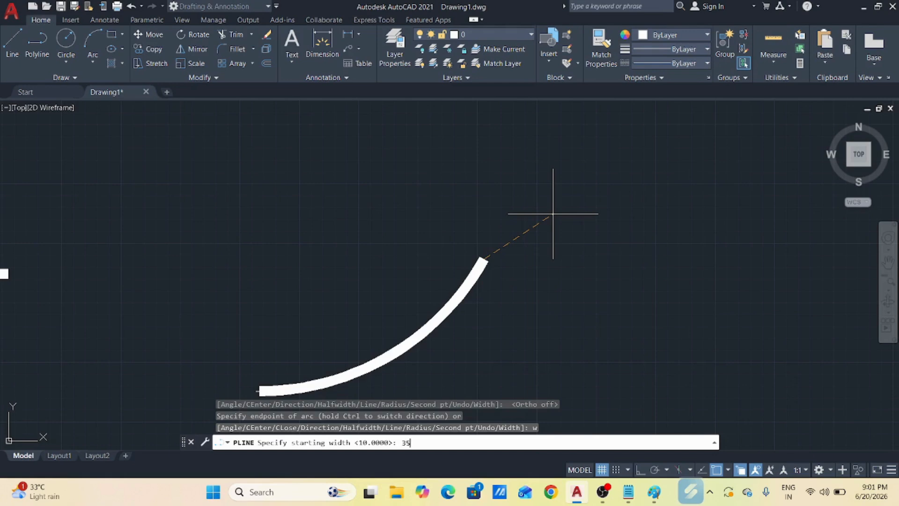
key(Return)
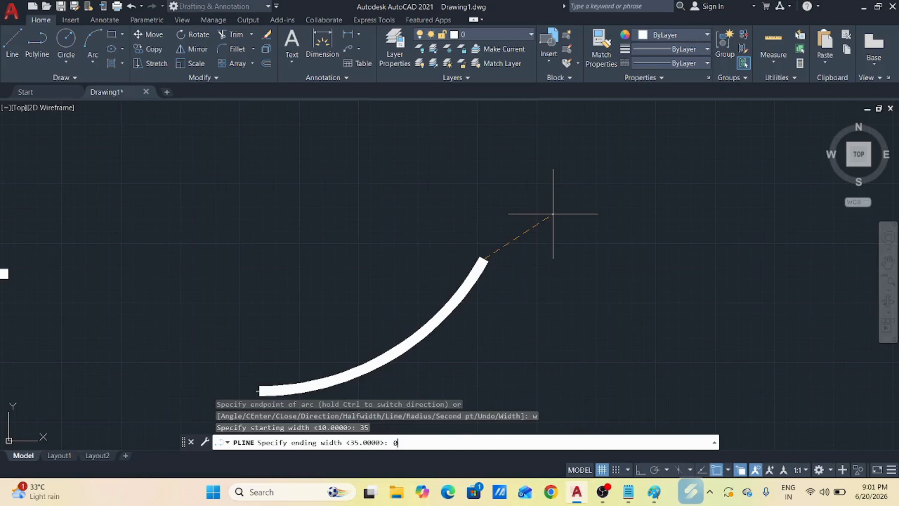
text(0)
key(Return)
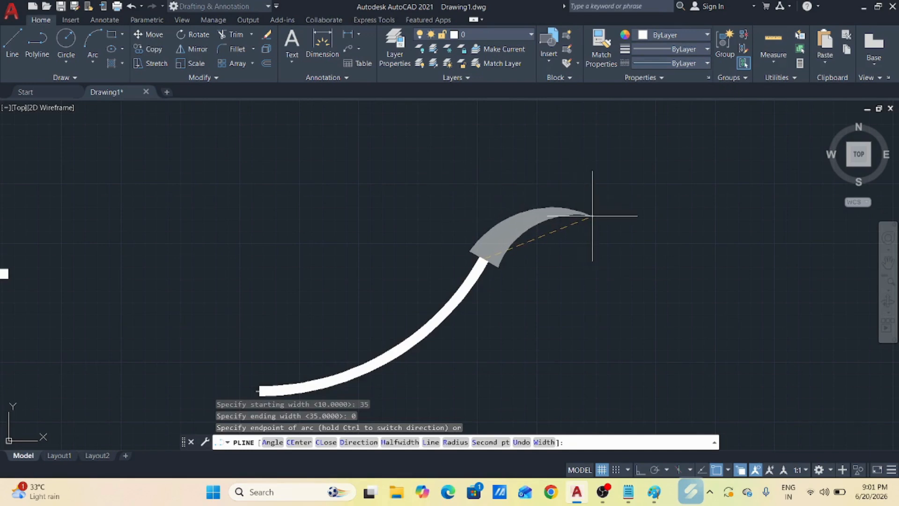
click(592, 216)
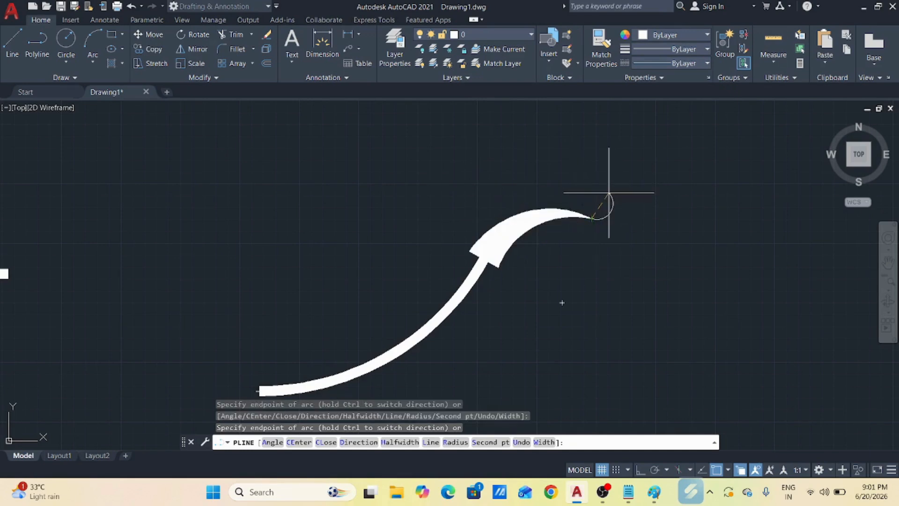
key(Return)
scroll(558, 200, down, 4)
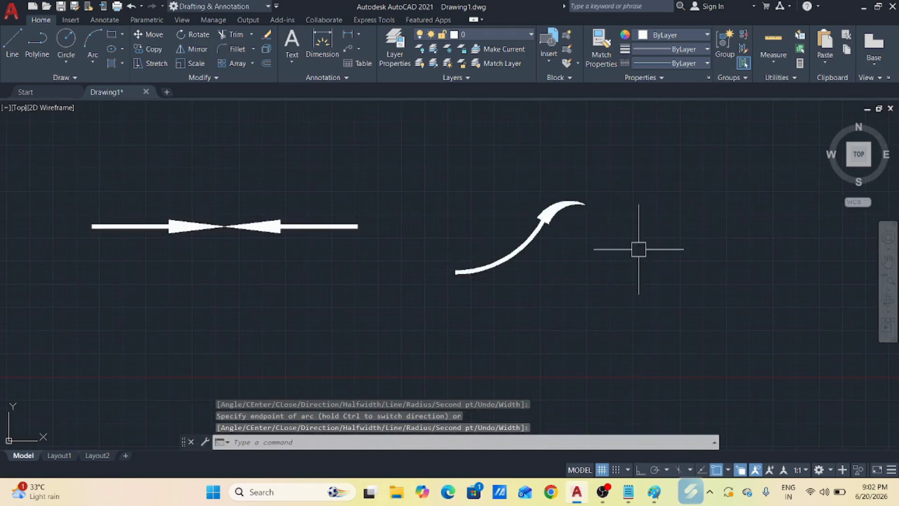
scroll(639, 247, down, 2)
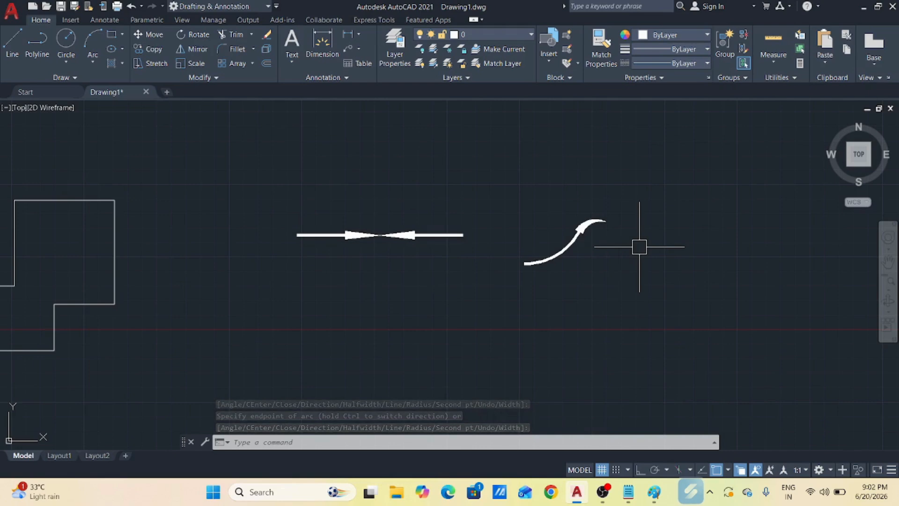
scroll(639, 247, down, 3)
scroll(680, 246, down, 2)
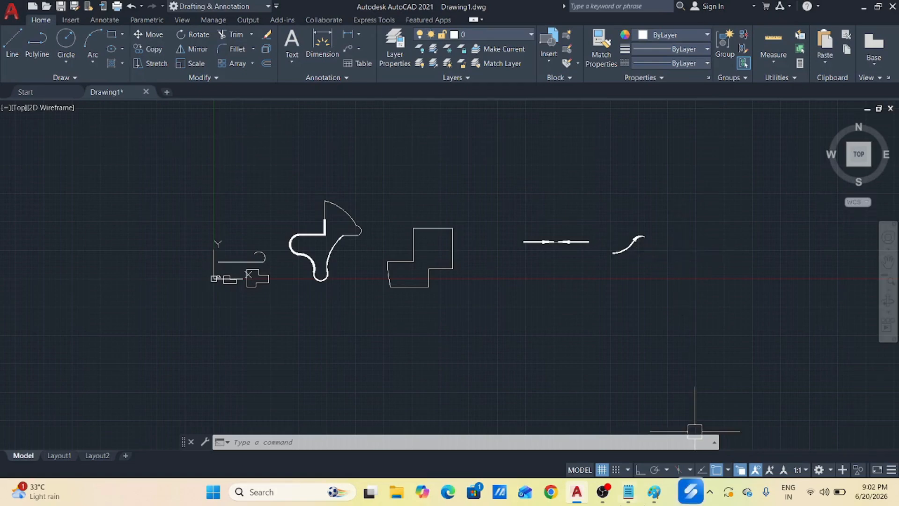
click(603, 492)
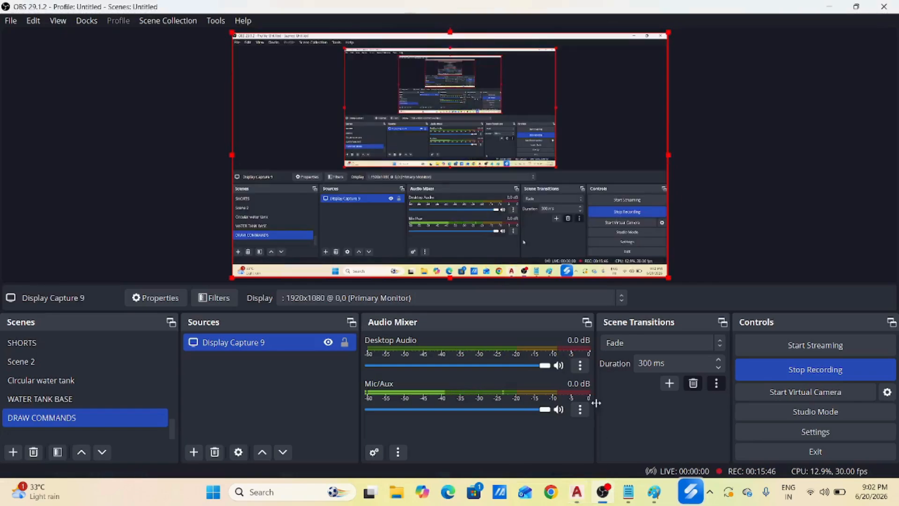
click(860, 377)
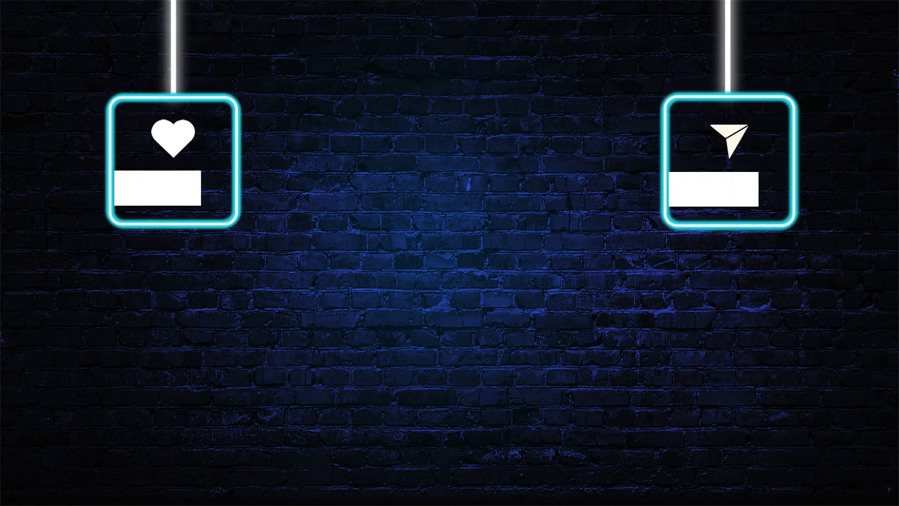